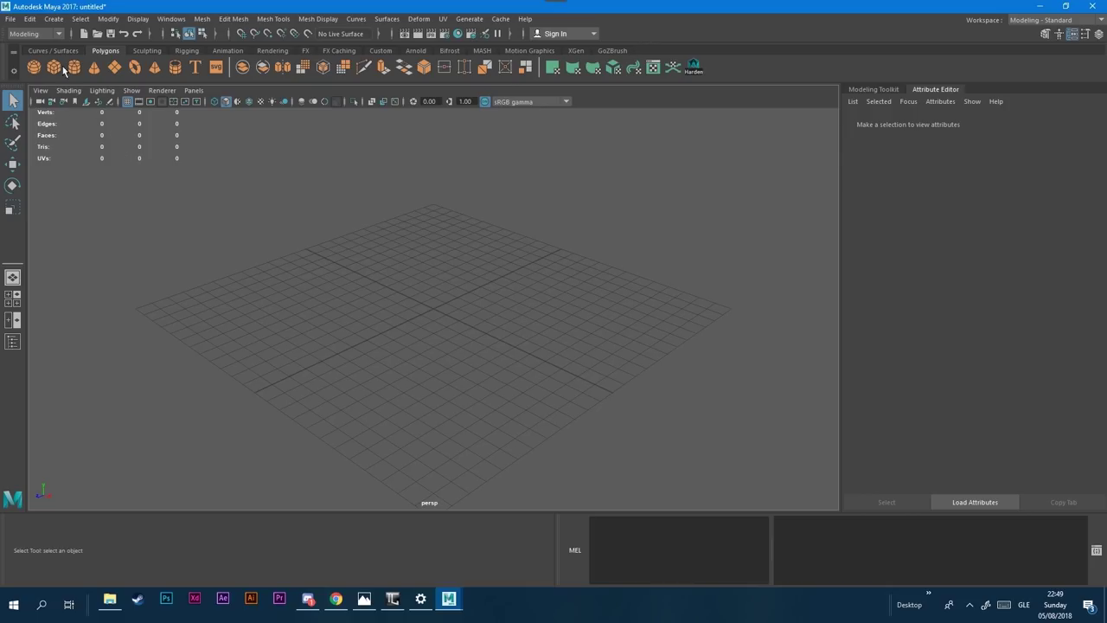
# Step: Start importing a file and browse to the TennoGen\Gara folder in Documents
pyautogui.click(11, 19)
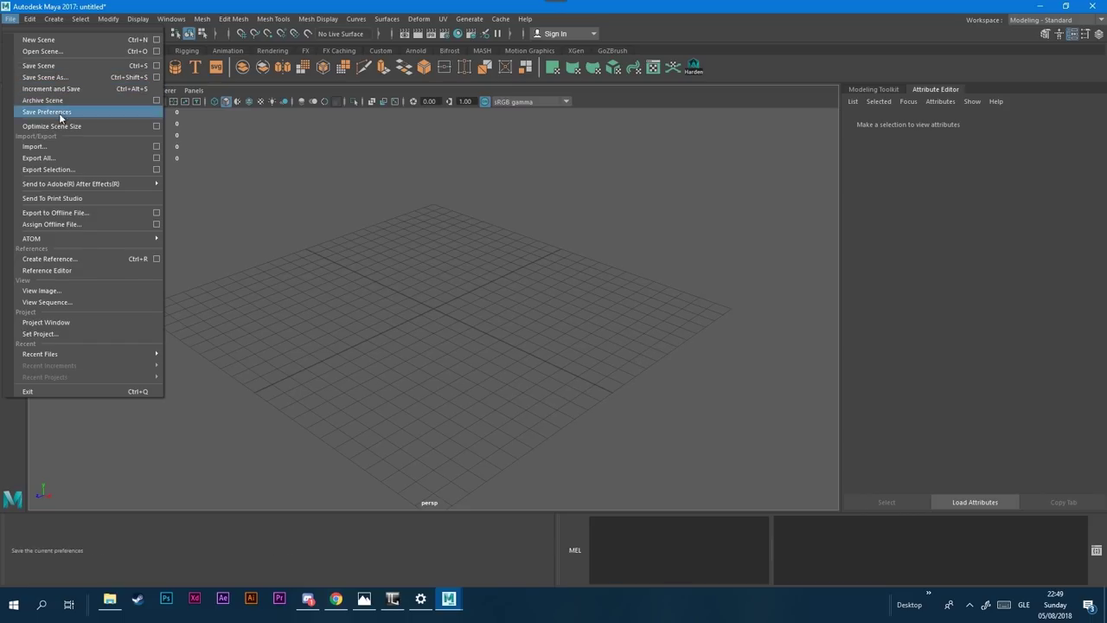
pyautogui.click(38, 147)
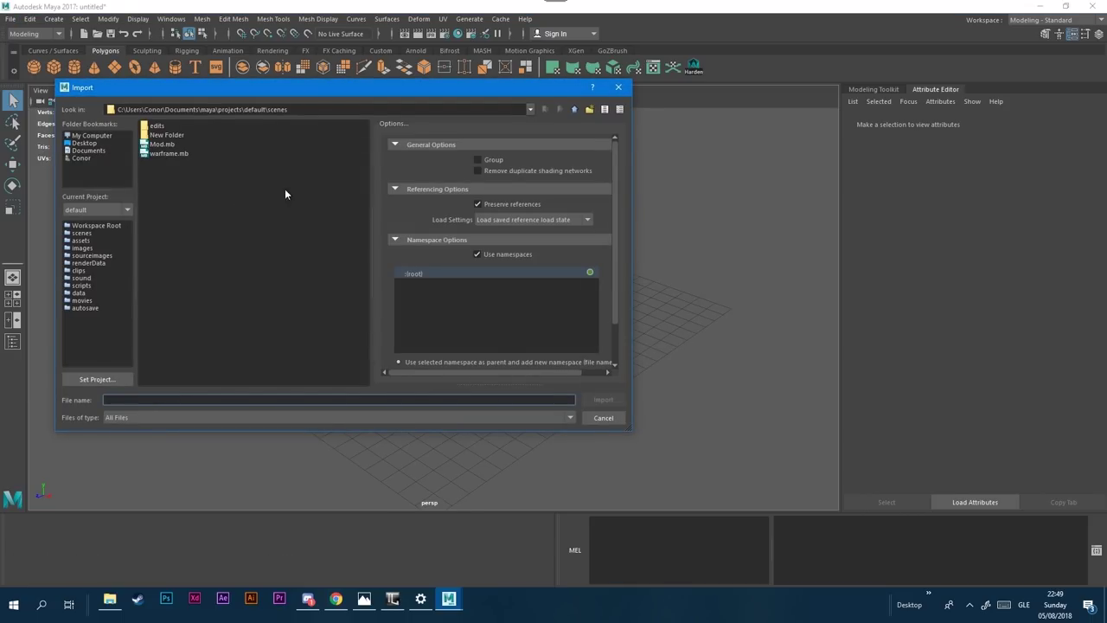
pyautogui.click(574, 109)
pyautogui.click(575, 109)
pyautogui.click(574, 109)
pyautogui.click(574, 109)
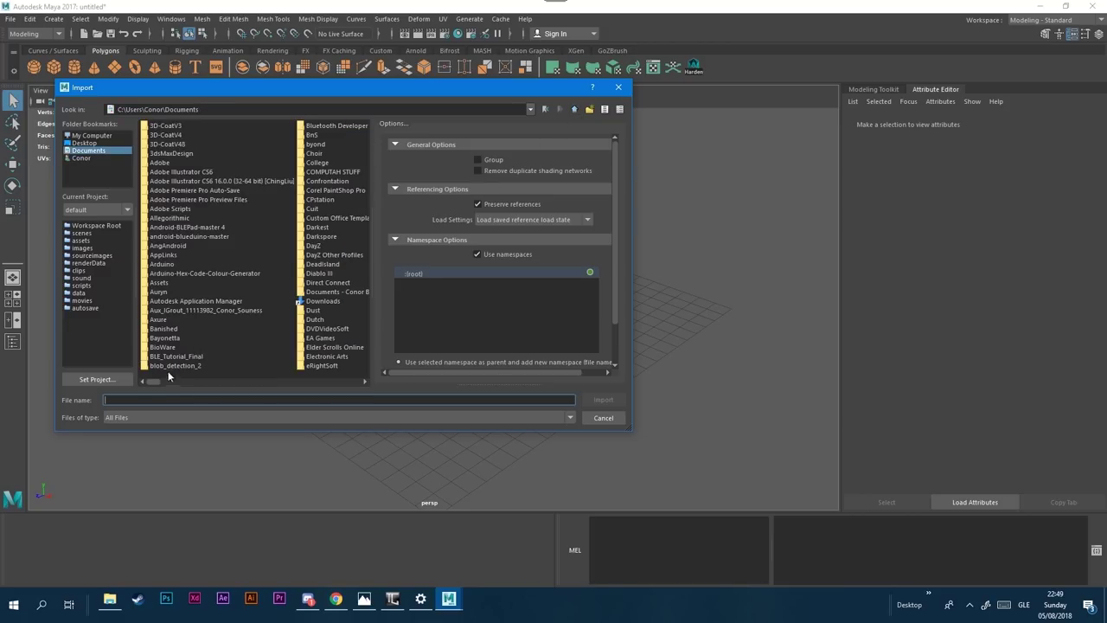
pyautogui.moveTo(158, 380); pyautogui.dragTo(211, 384)
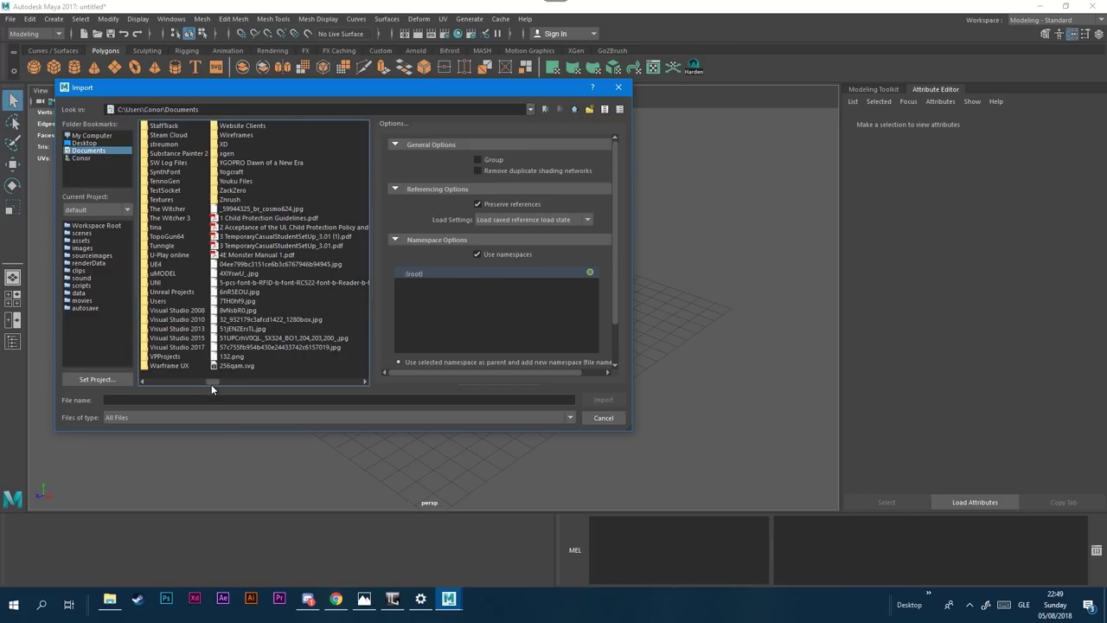
pyautogui.doubleClick(177, 182)
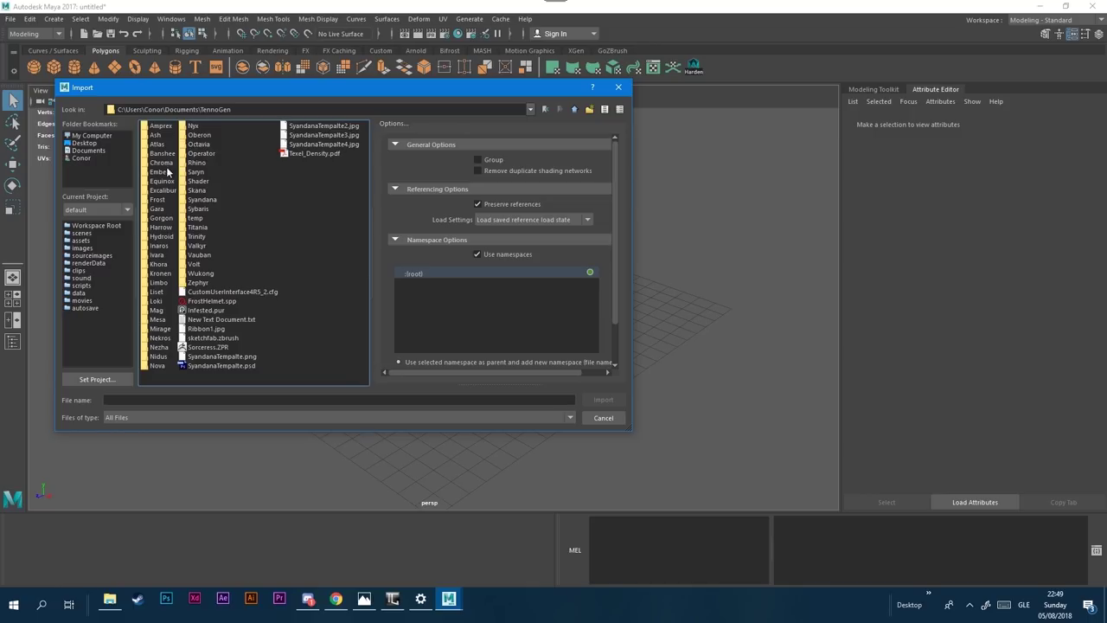
pyautogui.doubleClick(155, 209)
pyautogui.click(162, 209)
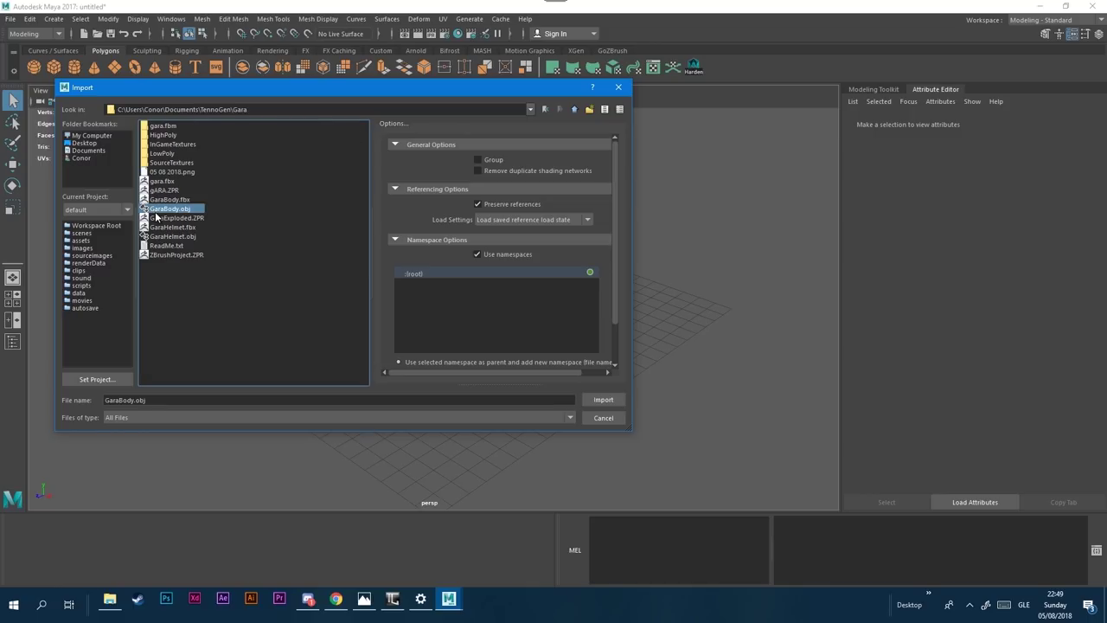
# Step: Import Headpiece.obj from the LowPoly\Topogun subfolder
pyautogui.doubleClick(163, 153)
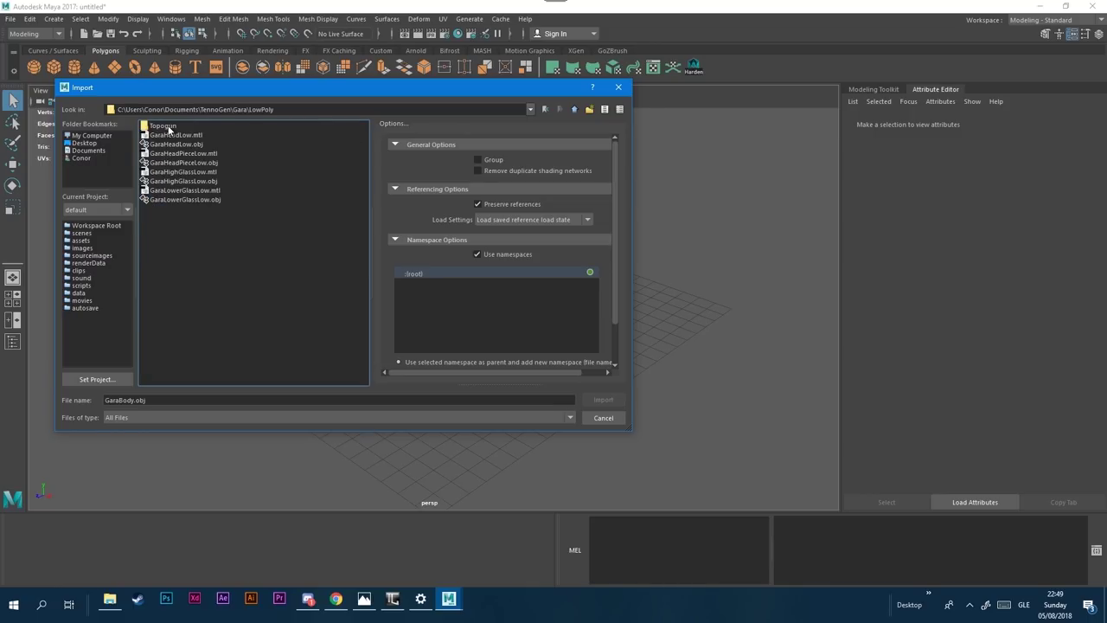
pyautogui.doubleClick(162, 125)
pyautogui.click(170, 163)
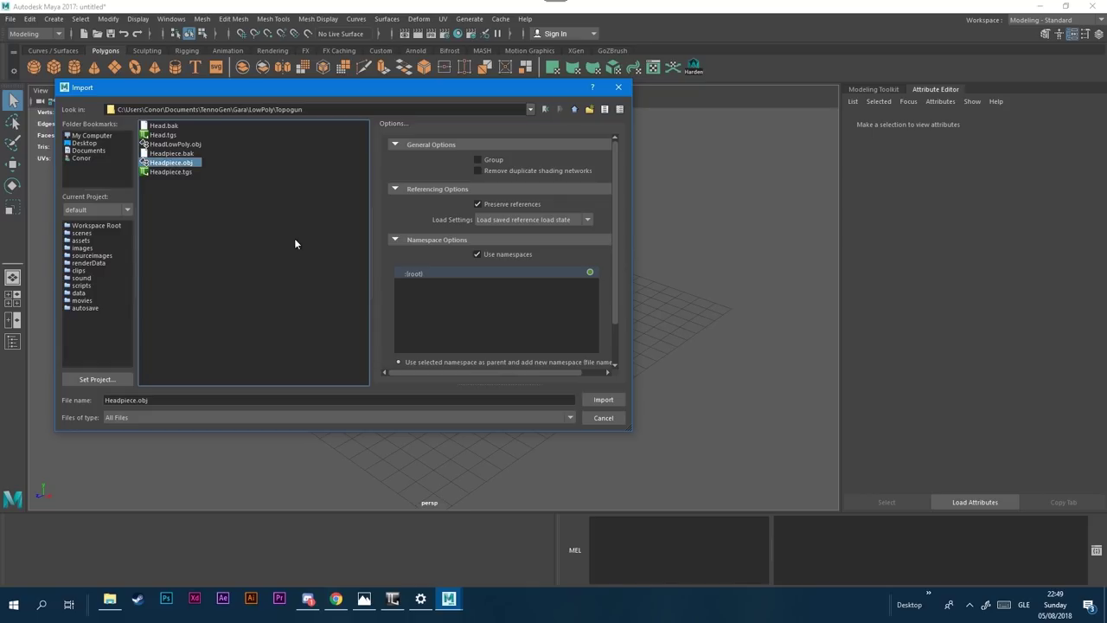
pyautogui.click(602, 402)
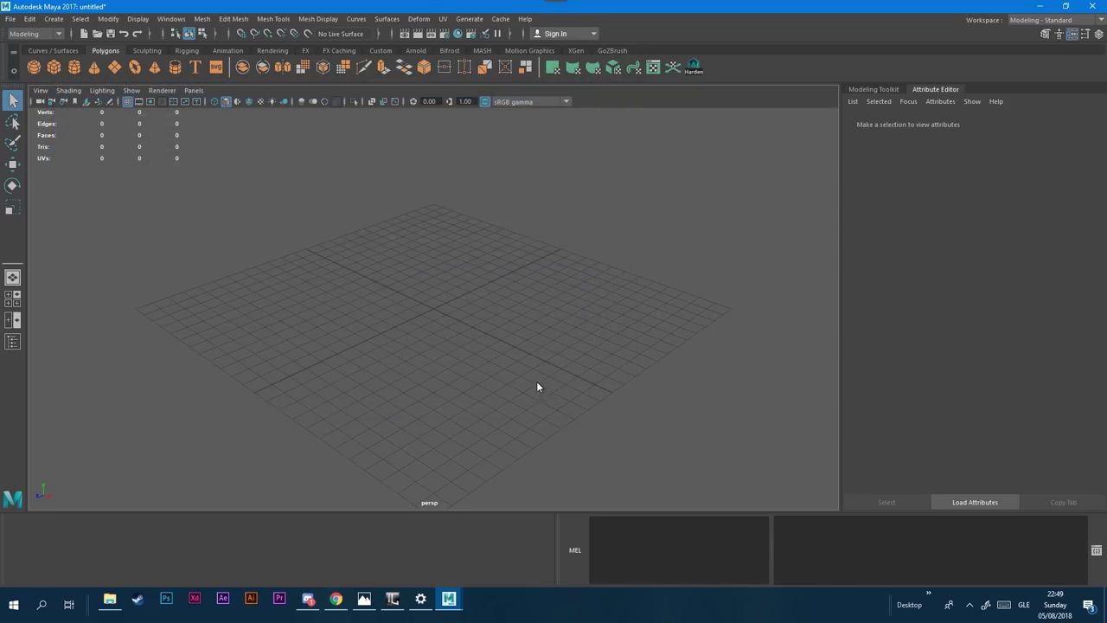
# Step: Examine the imported headpiece mesh up close from different angles in the perspective view
pyautogui.scroll(-5, 512, 379)
pyautogui.scroll(10, 453, 298)
pyautogui.scroll(2, 480, 216)
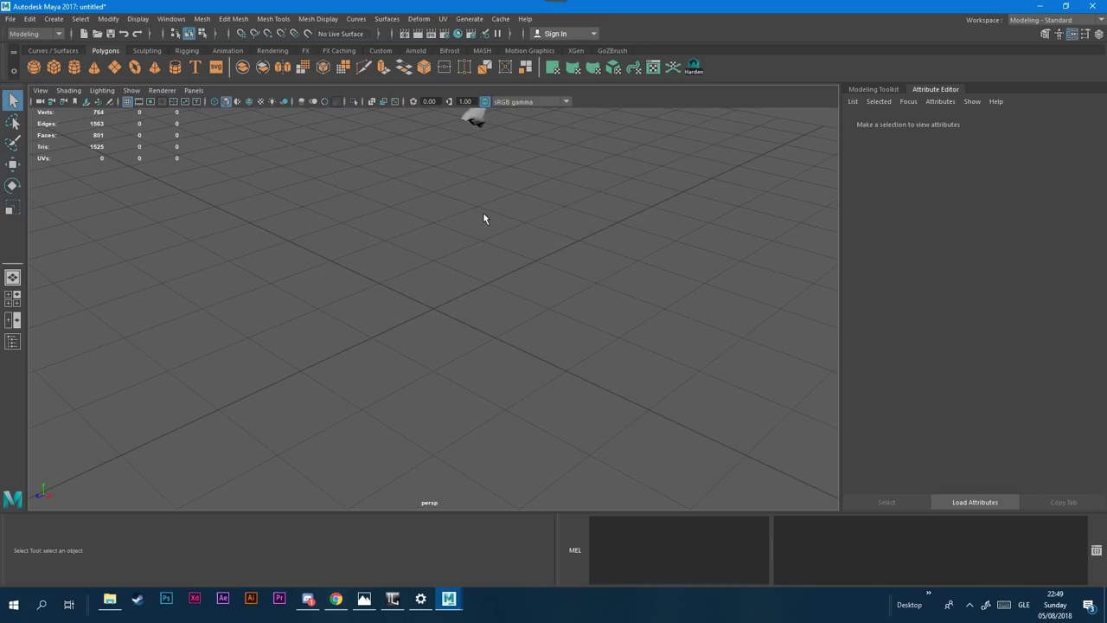
pyautogui.keyDown('alt'); pyautogui.moveTo(555, 264); pyautogui.dragTo(512, 437, button='middle'); pyautogui.keyUp('alt')
pyautogui.scroll(3, 488, 396)
pyautogui.keyDown('alt'); pyautogui.moveTo(491, 399); pyautogui.dragTo(573, 398); pyautogui.keyUp('alt')
pyautogui.scroll(2, 580, 397)
pyautogui.keyDown('alt'); pyautogui.moveTo(641, 392); pyautogui.dragTo(573, 306, button='middle'); pyautogui.keyUp('alt')
pyautogui.scroll(4, 570, 304)
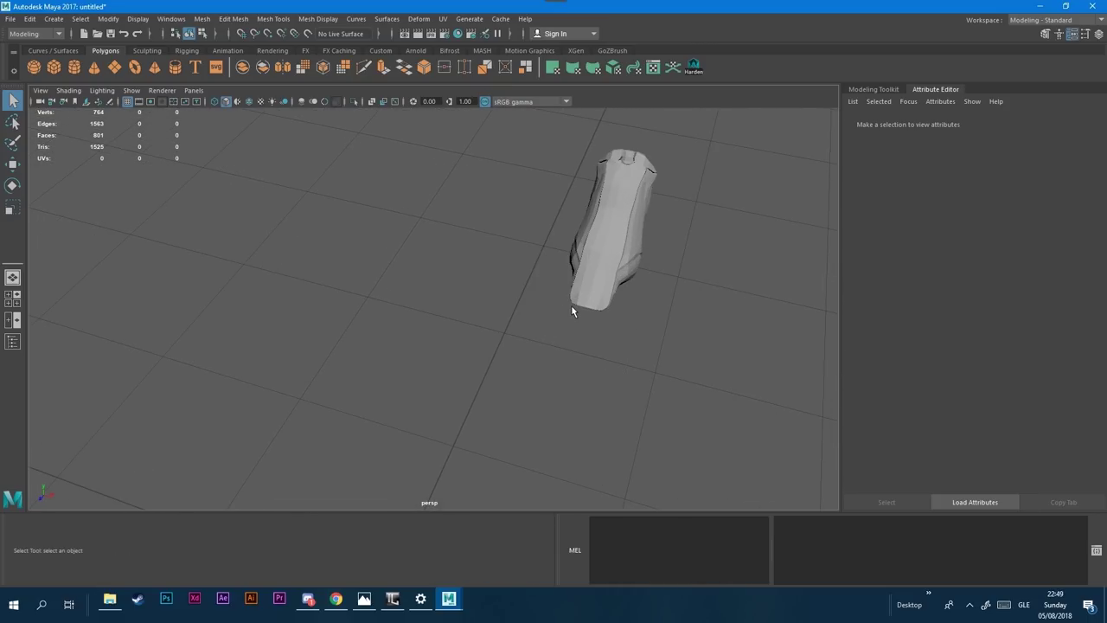
pyautogui.keyDown('alt'); pyautogui.moveTo(635, 325); pyautogui.dragTo(578, 339, button='middle'); pyautogui.keyUp('alt')
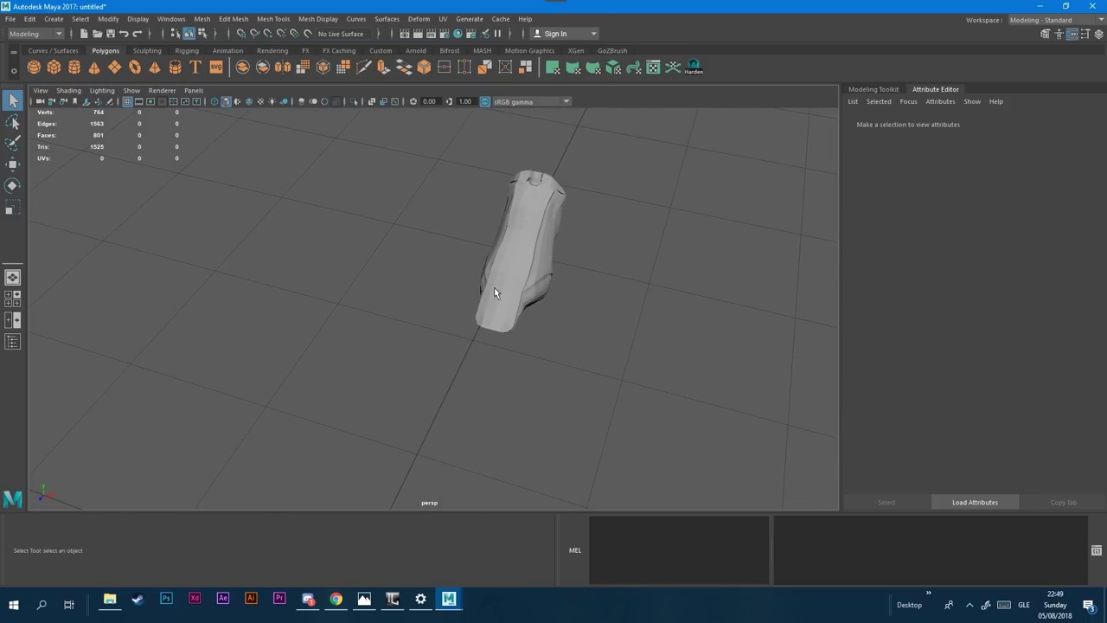
# Step: Import HeadLowPoly.obj from the same Topogun folder into the scene with the headpiece
pyautogui.click(10, 18)
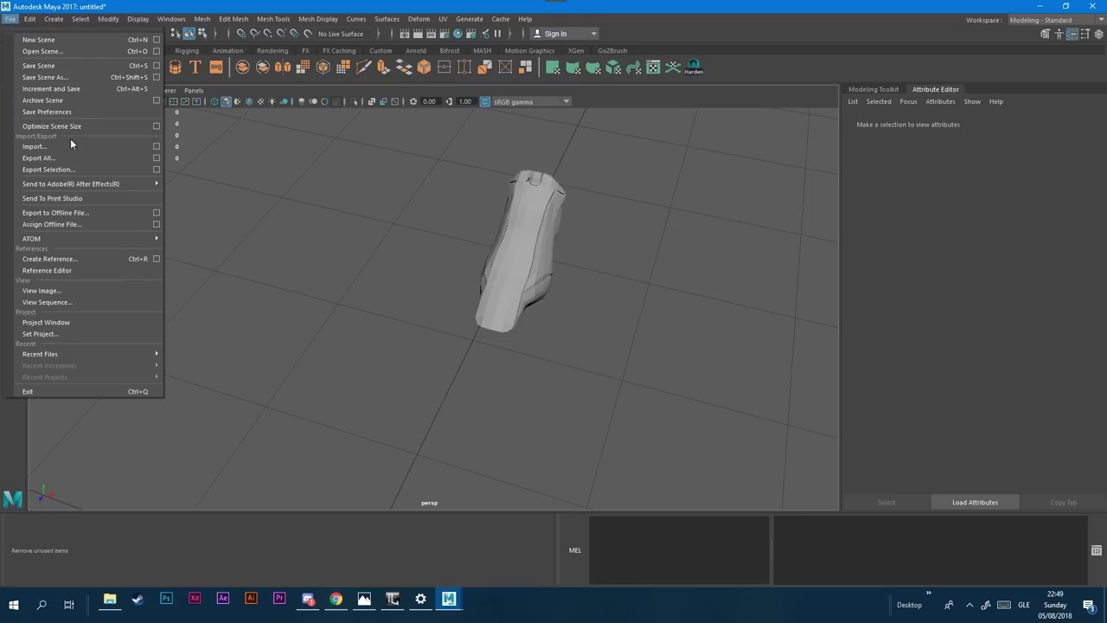
pyautogui.click(52, 146)
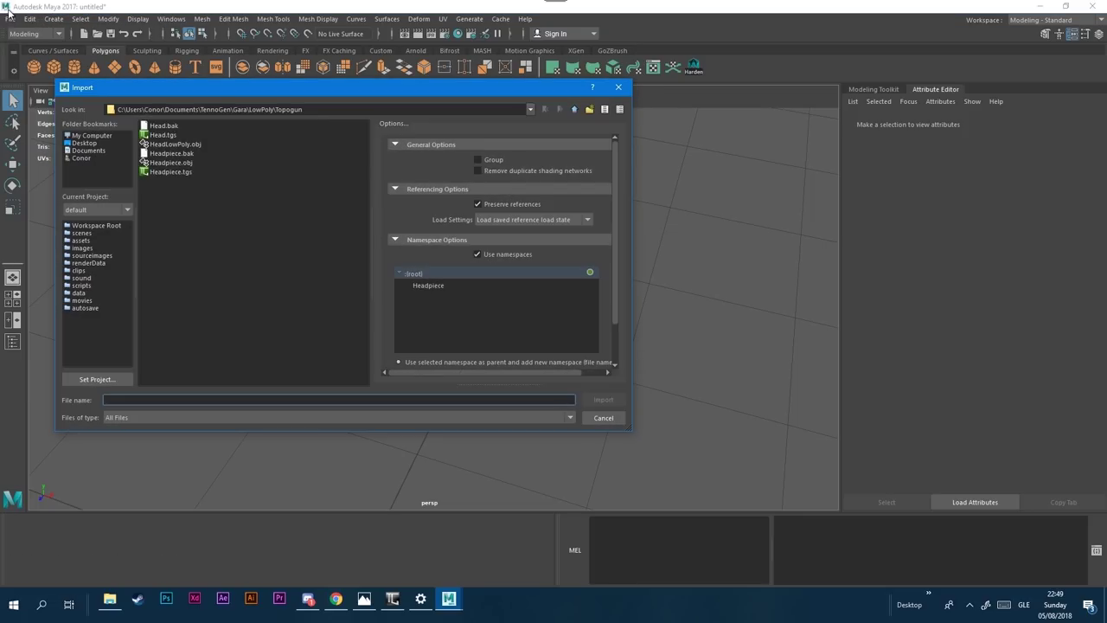
pyautogui.click(164, 144)
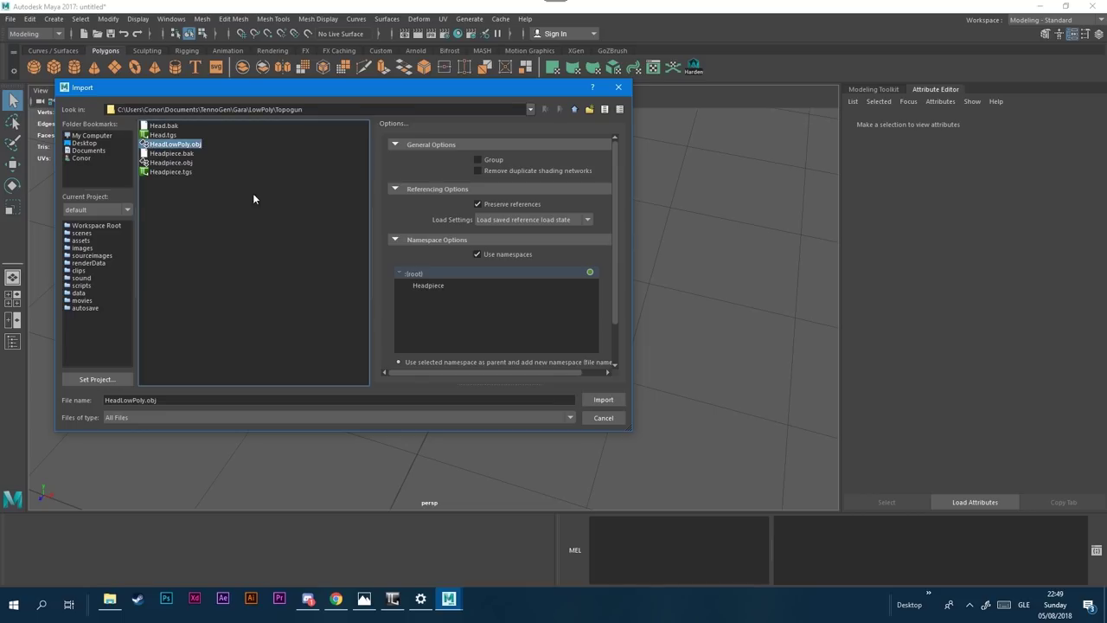
pyautogui.click(603, 399)
pyautogui.keyDown('alt'); pyautogui.moveTo(536, 399); pyautogui.dragTo(423, 299); pyautogui.keyUp('alt')
pyautogui.scroll(2, 423, 299)
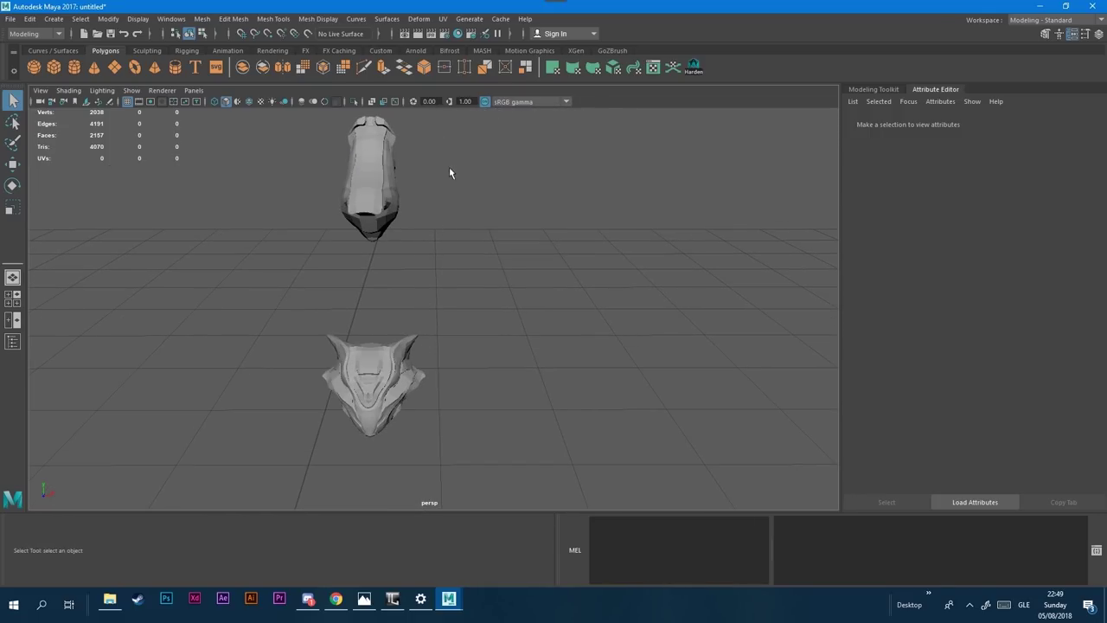
# Step: Combine the headpiece and head meshes into a single object and select it
pyautogui.moveTo(465, 112); pyautogui.dragTo(315, 461)
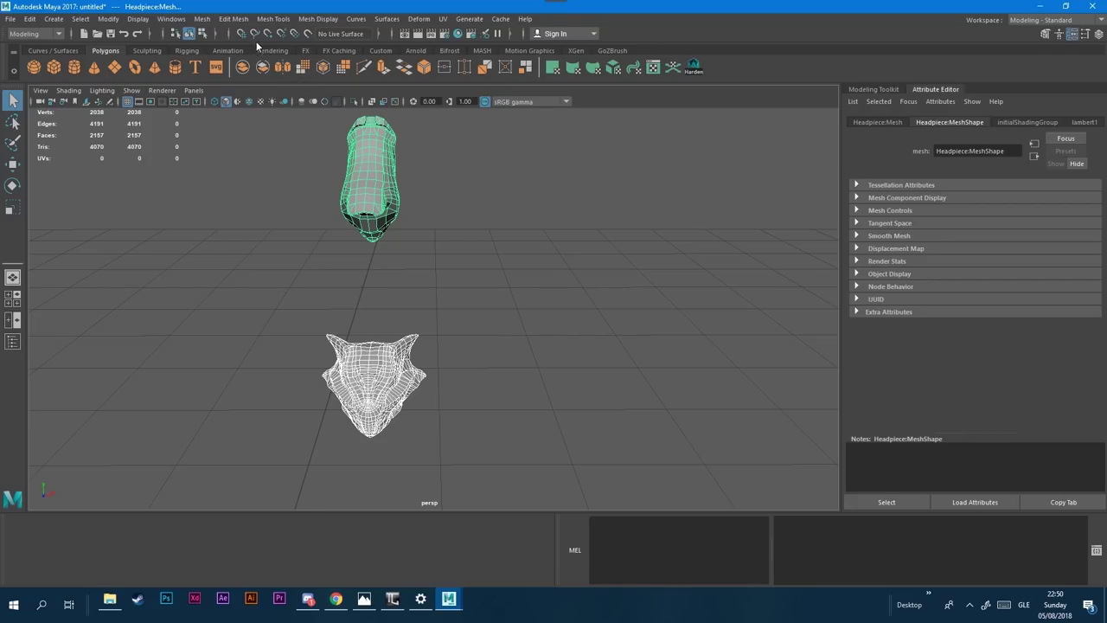
pyautogui.click(218, 17)
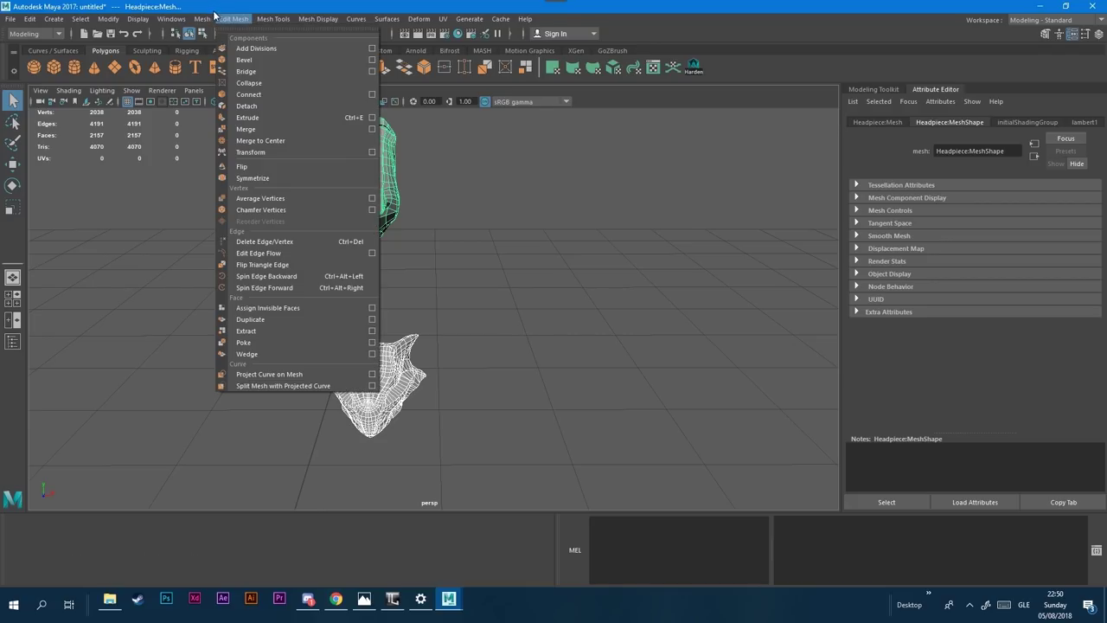
pyautogui.moveTo(201, 18)
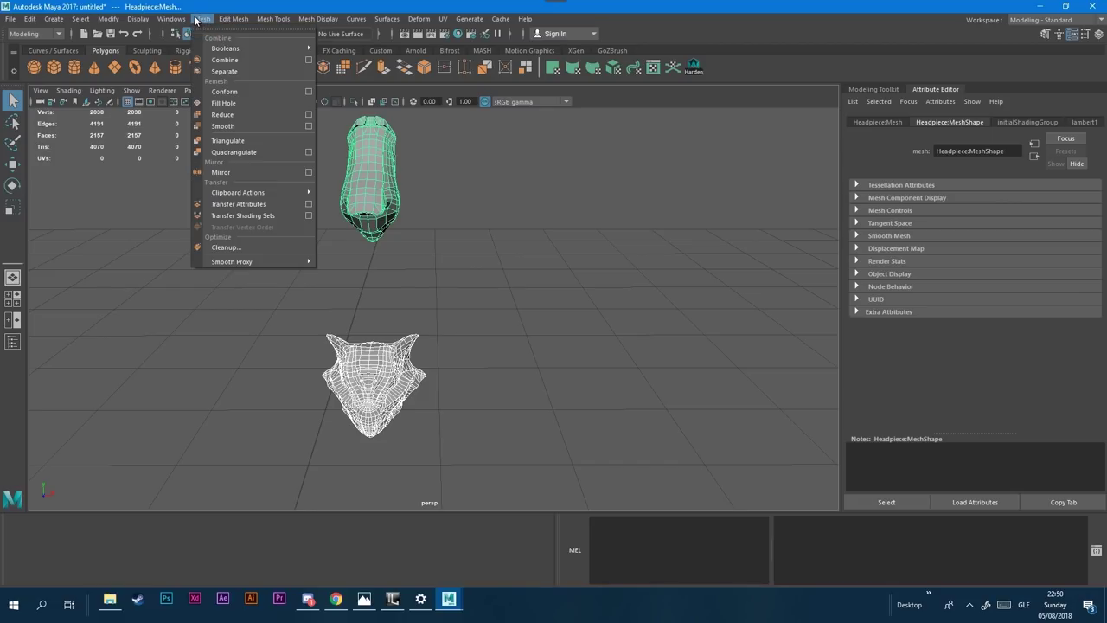
pyautogui.click(225, 60)
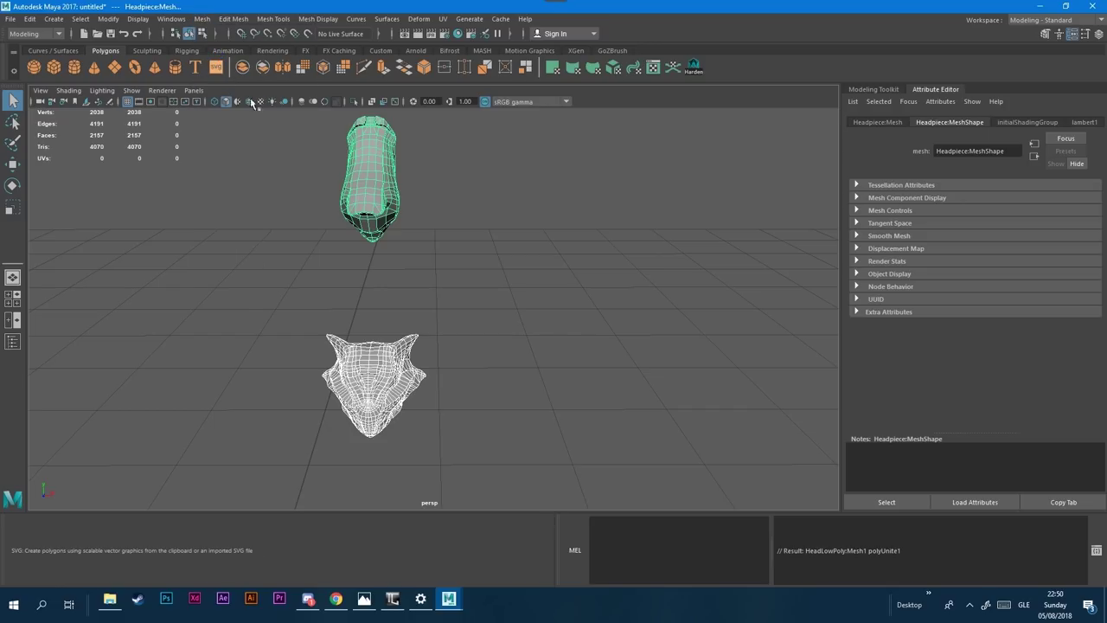
pyautogui.click(441, 280)
pyautogui.click(376, 216)
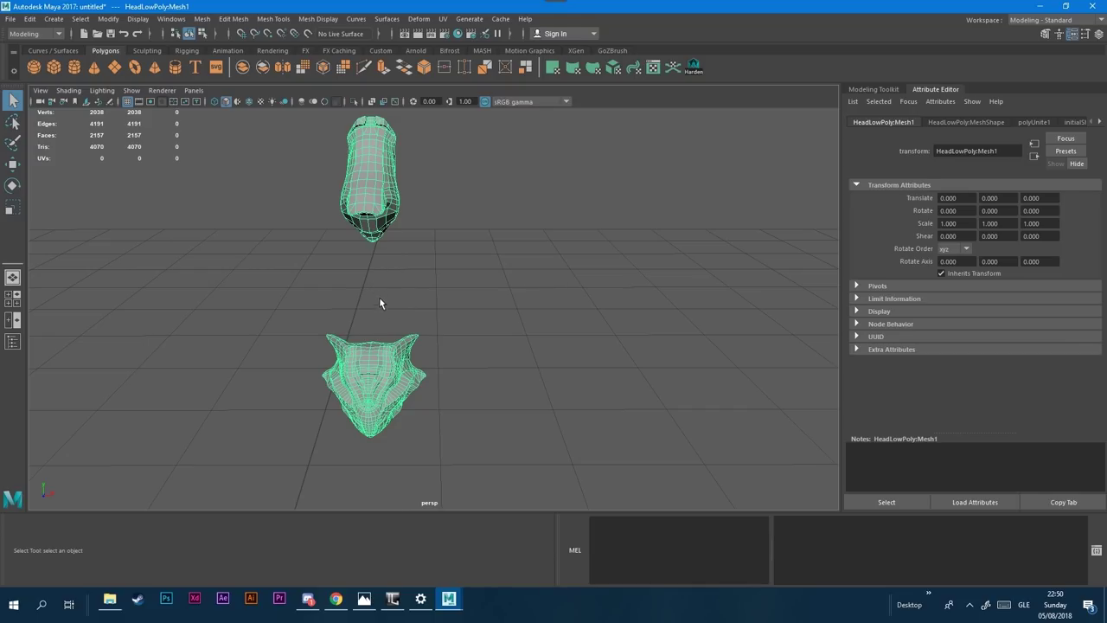
# Step: Separate the combined mesh back into individual headpiece and head objects, then clear the selection
pyautogui.click(202, 18)
pyautogui.click(221, 73)
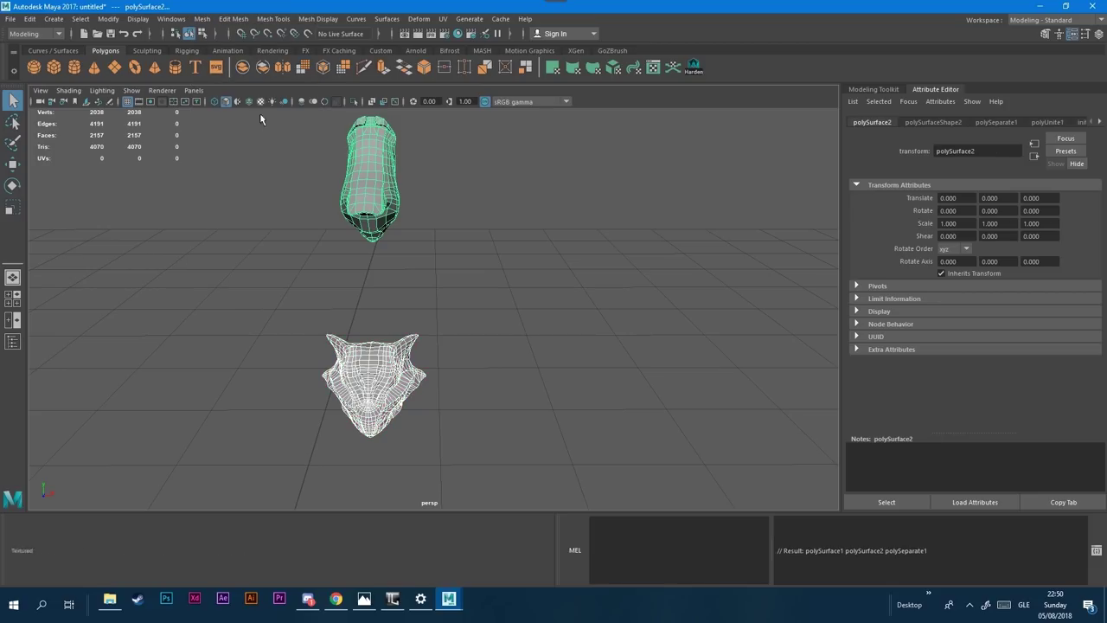
pyautogui.click(444, 280)
pyautogui.keyDown('alt'); pyautogui.moveTo(490, 279); pyautogui.dragTo(422, 242); pyautogui.keyUp('alt')
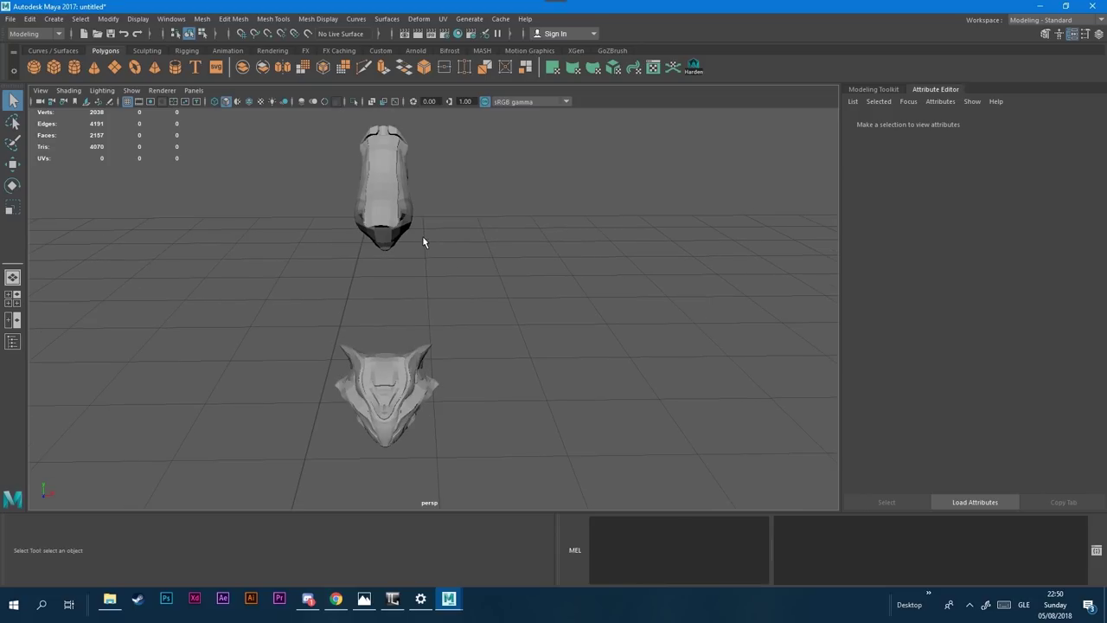
# Step: Switch the headpiece to face selection and delete the faces on its left half as seen from the front
pyautogui.rightClick(388, 197)
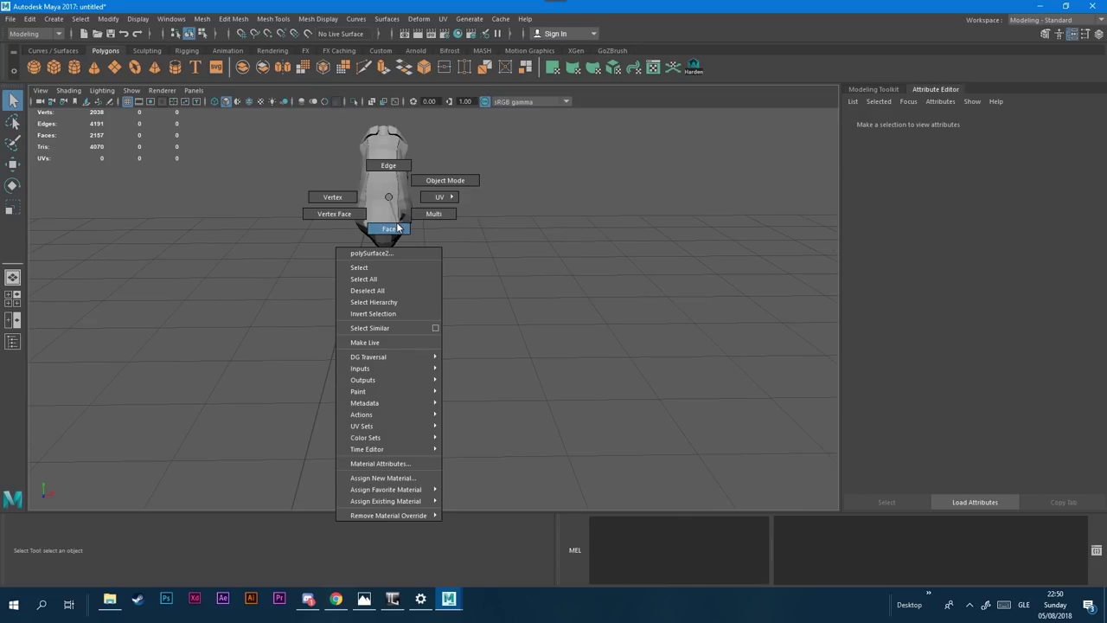
pyautogui.click(388, 228)
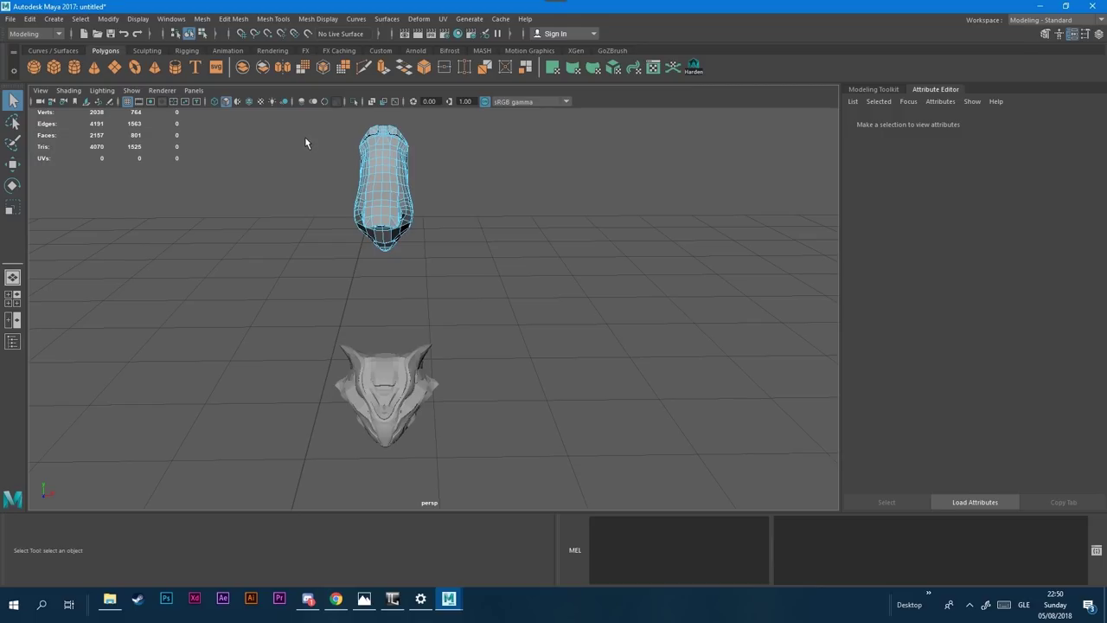
pyautogui.keyDown('alt'); pyautogui.moveTo(303, 127); pyautogui.dragTo(303, 184, button='middle'); pyautogui.keyUp('alt')
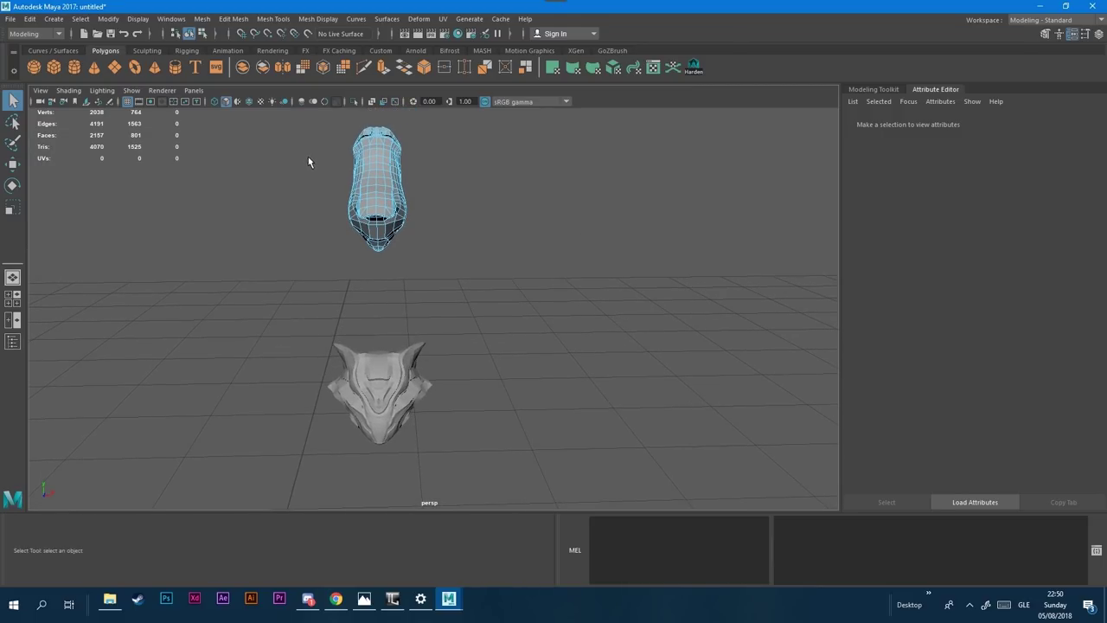
pyautogui.moveTo(304, 122); pyautogui.dragTo(373, 463)
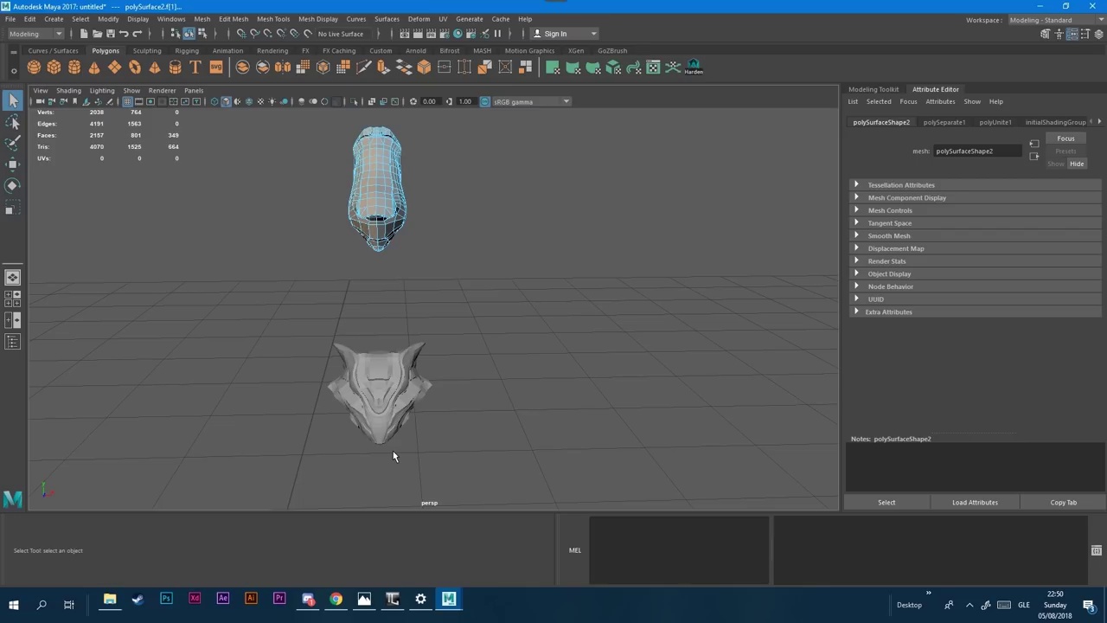
pyautogui.press('Delete')
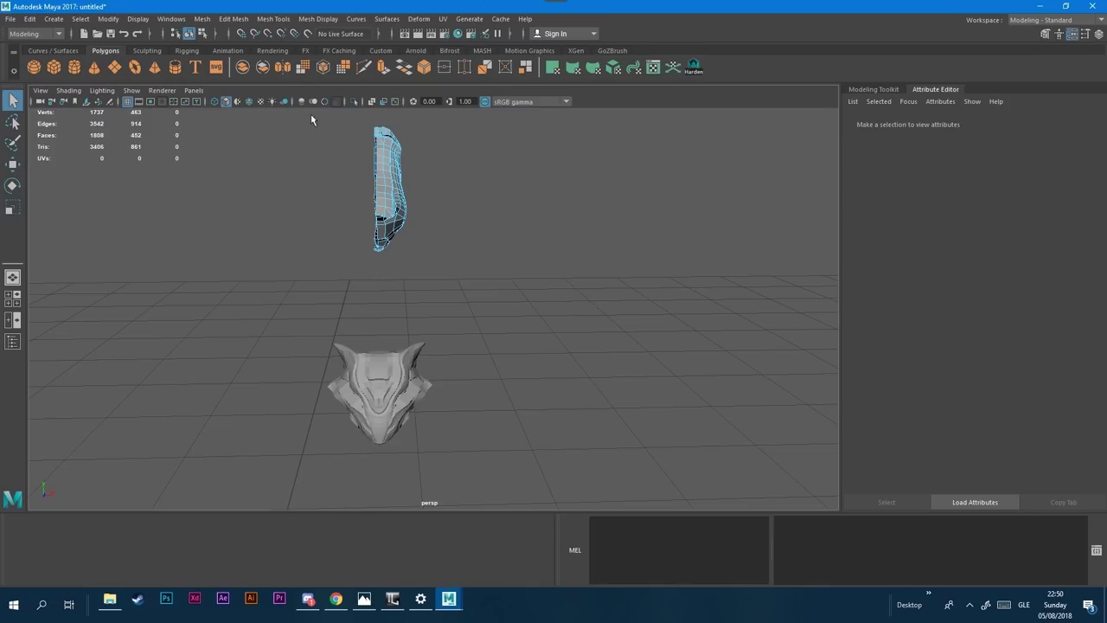
# Step: Delete the four stray faces sticking out along the front cut edge of the half headpiece
pyautogui.scroll(5, 353, 190)
pyautogui.keyDown('alt'); pyautogui.moveTo(356, 192); pyautogui.dragTo(397, 240); pyautogui.keyUp('alt')
pyautogui.keyDown('alt'); pyautogui.moveTo(398, 240); pyautogui.dragTo(435, 327, button='middle'); pyautogui.keyUp('alt')
pyautogui.keyDown('alt'); pyautogui.moveTo(435, 328); pyautogui.dragTo(418, 346); pyautogui.keyUp('alt')
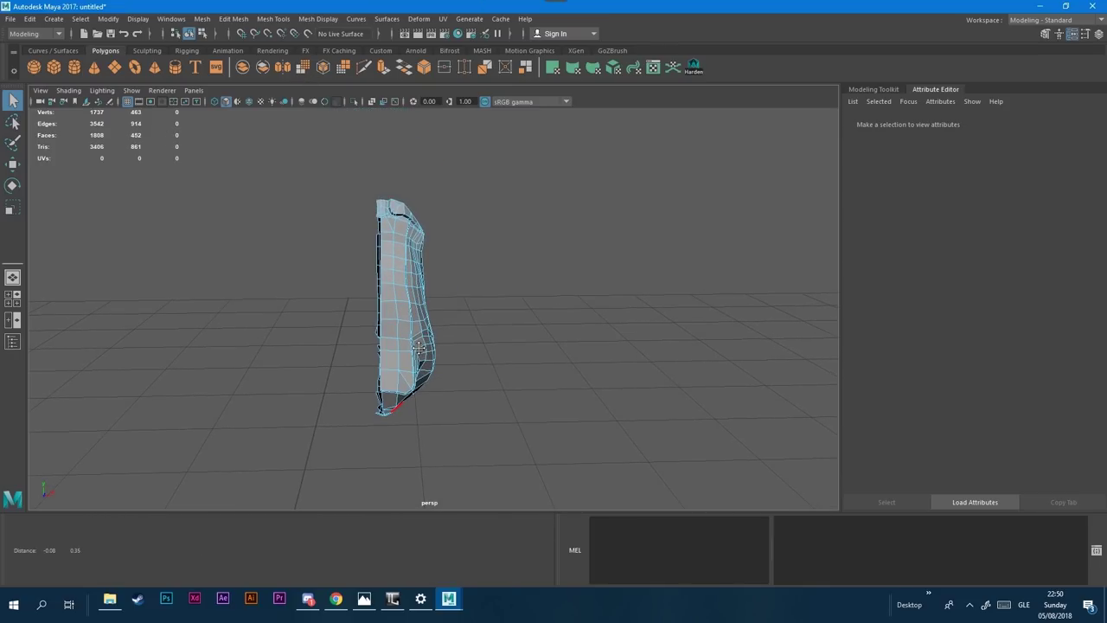
pyautogui.keyDown('alt'); pyautogui.moveTo(418, 347); pyautogui.dragTo(414, 352, button='middle'); pyautogui.keyUp('alt')
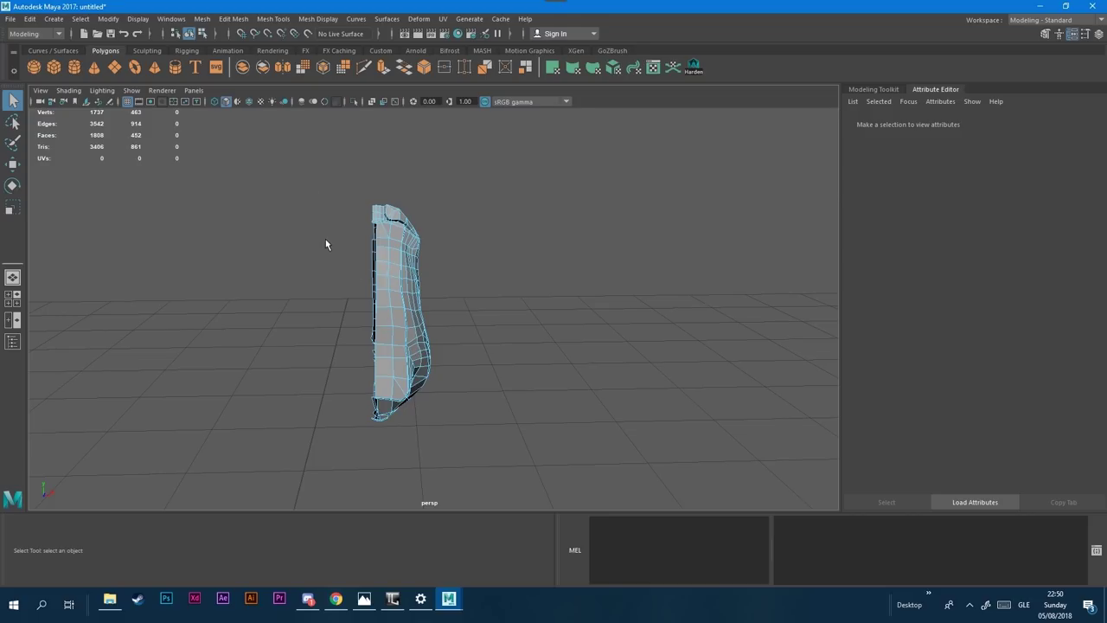
pyautogui.keyDown('alt'); pyautogui.moveTo(326, 244); pyautogui.dragTo(329, 234); pyautogui.keyUp('alt')
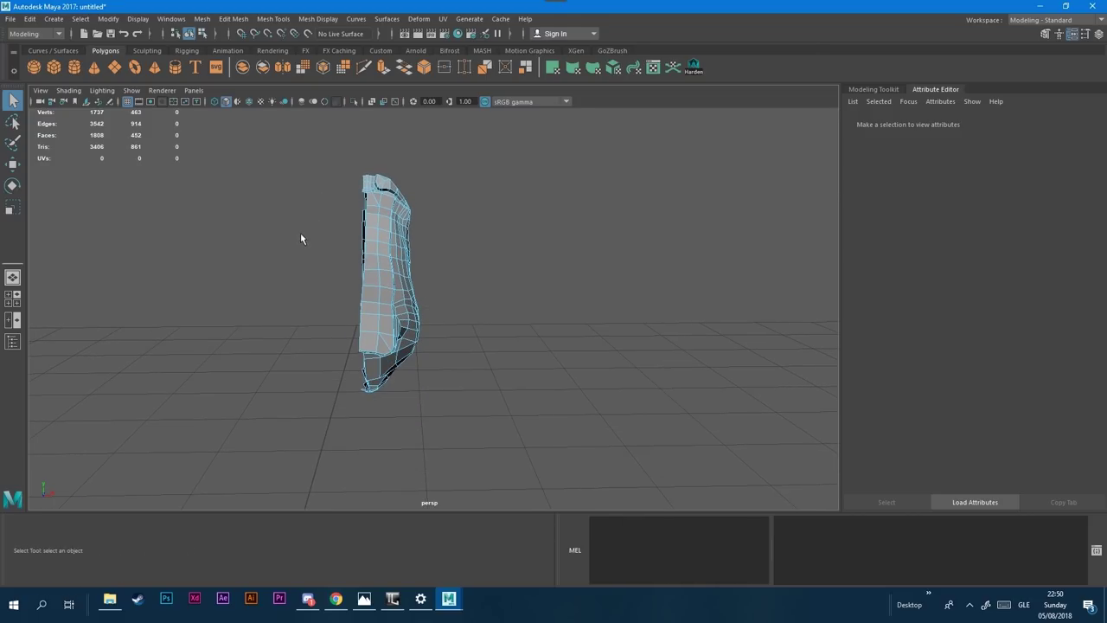
pyautogui.press('[')
pyautogui.press('[')
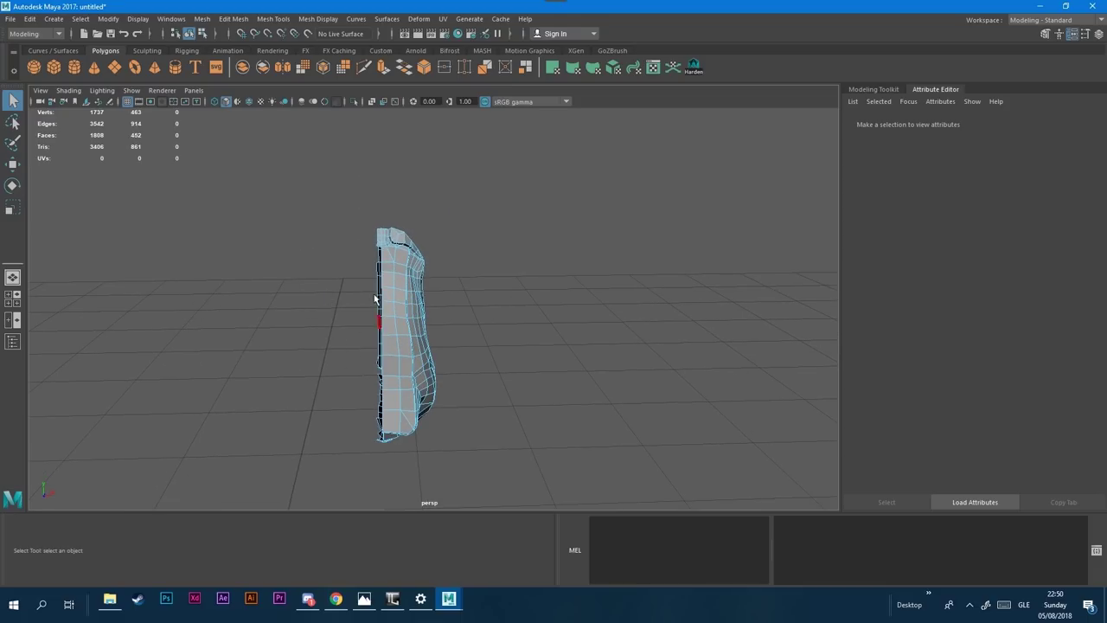
pyautogui.press('Delete')
pyautogui.click(381, 245)
pyautogui.press('Delete')
pyautogui.click(380, 242)
pyautogui.press('Delete')
pyautogui.click(379, 233)
pyautogui.press('Delete')
# Step: Delete the strip of leftover faces overhanging the centre line on the back of the half headpiece
pyautogui.keyDown('alt'); pyautogui.moveTo(316, 326); pyautogui.dragTo(511, 440); pyautogui.keyUp('alt')
pyautogui.scroll(12, 524, 309)
pyautogui.keyDown('alt'); pyautogui.moveTo(511, 439); pyautogui.dragTo(555, 438, button='middle'); pyautogui.keyUp('alt')
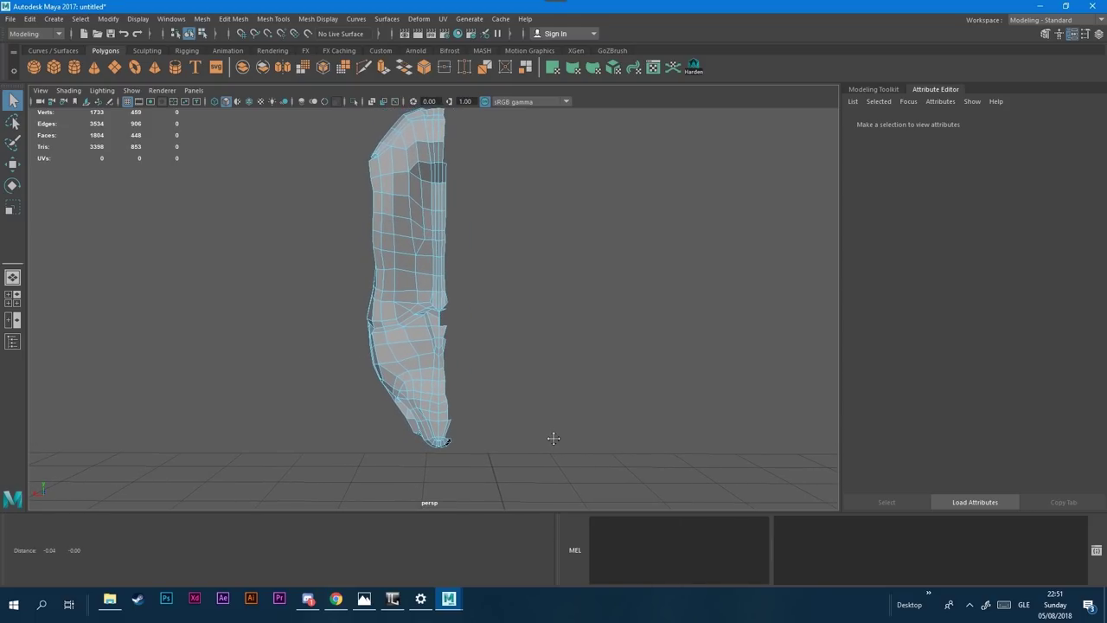
pyautogui.moveTo(460, 110); pyautogui.dragTo(442, 477)
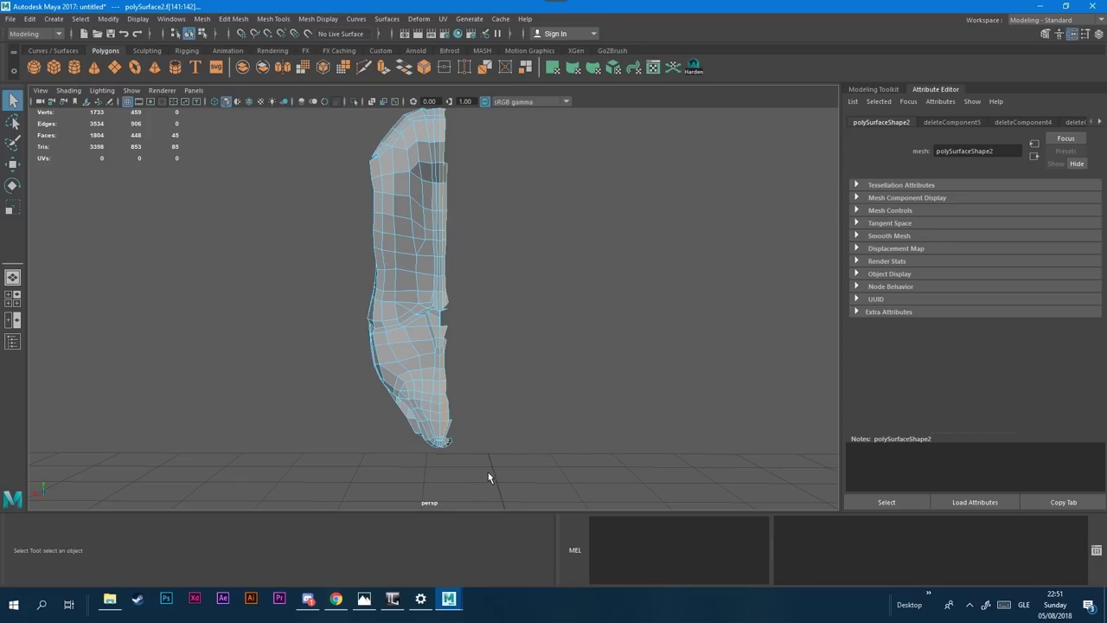
pyautogui.press('Delete')
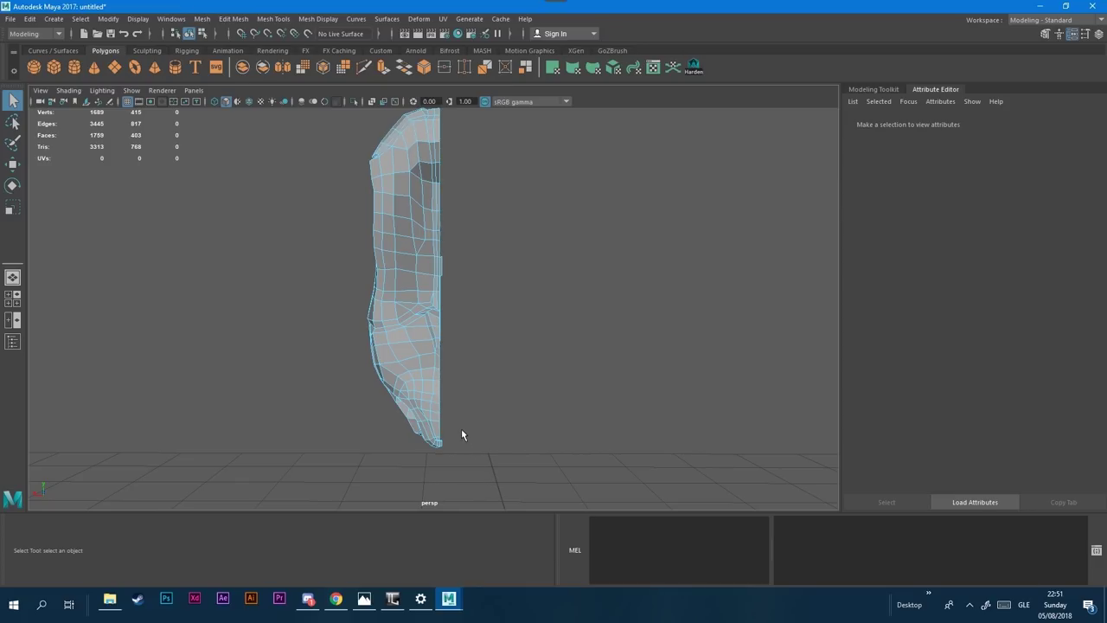
# Step: Delete the leftover faces at the bottom tip and the stray face overhanging the centre edge of the half headpiece
pyautogui.moveTo(447, 444); pyautogui.dragTo(441, 458)
pyautogui.press('Delete')
pyautogui.click(445, 269)
pyautogui.press('Delete')
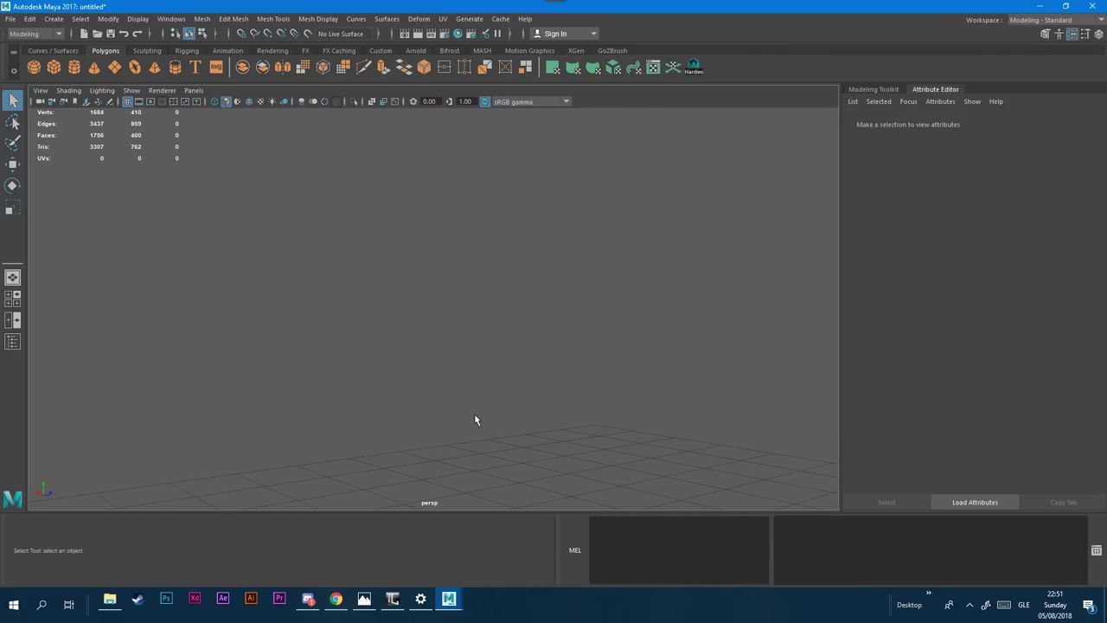
# Step: Switch the head mesh to face selection and delete the faces on its left half as seen from the front
pyautogui.keyDown('alt'); pyautogui.moveTo(719, 369); pyautogui.dragTo(580, 131); pyautogui.keyUp('alt')
pyautogui.moveTo(716, 287); pyautogui.dragTo(705, 328, button='right')
pyautogui.keyDown('alt'); pyautogui.moveTo(704, 334); pyautogui.dragTo(660, 403); pyautogui.keyUp('alt')
pyautogui.moveTo(502, 214); pyautogui.dragTo(632, 442)
pyautogui.press('Delete')
# Step: Delete the remaining faces sticking out past the centre line of the half head
pyautogui.keyDown('alt'); pyautogui.moveTo(756, 425); pyautogui.dragTo(692, 407, button='middle'); pyautogui.keyUp('alt')
pyautogui.moveTo(531, 217); pyautogui.dragTo(598, 430)
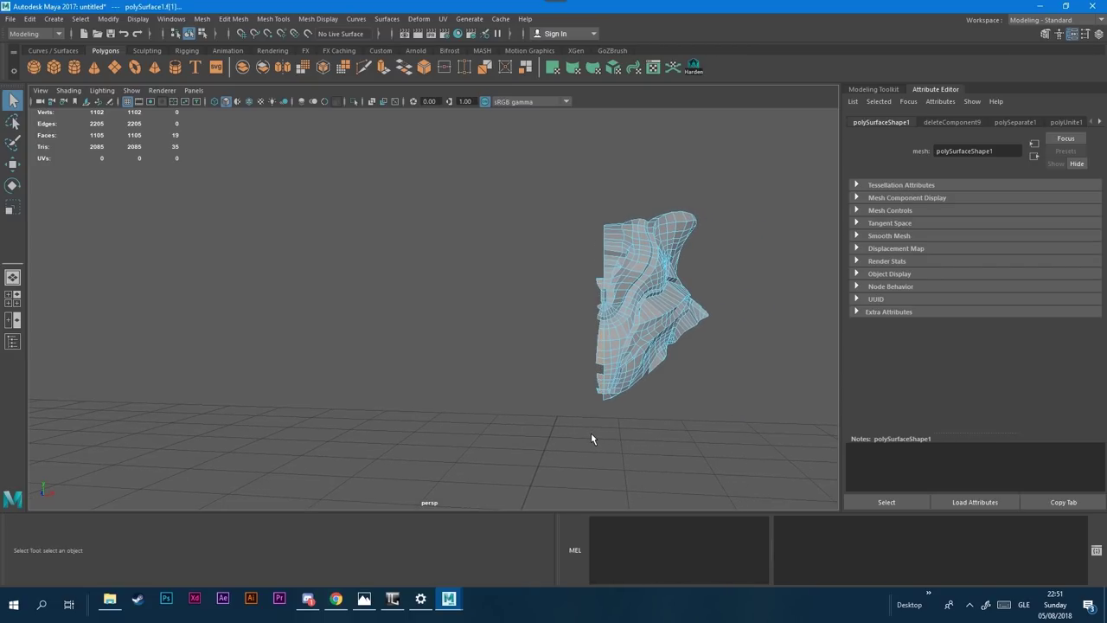
pyautogui.press('Delete')
pyautogui.moveTo(577, 287); pyautogui.dragTo(597, 362)
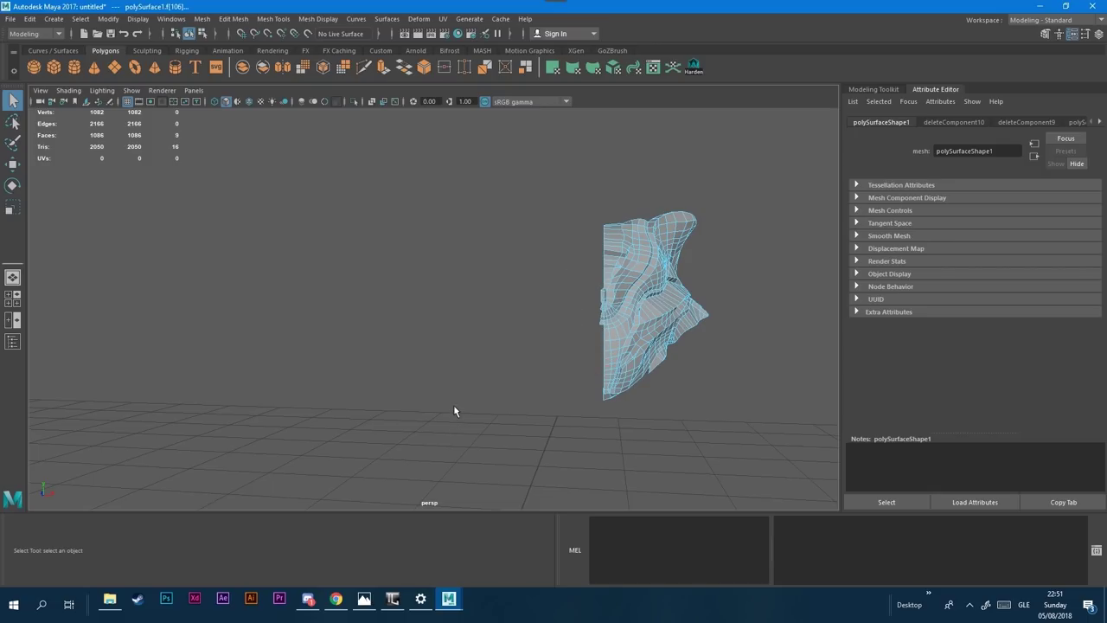
pyautogui.press('Delete')
# Step: Return both meshes to object selection, combine the half headpiece and half head into one mesh, and clear the selection
pyautogui.keyDown('alt'); pyautogui.moveTo(527, 378); pyautogui.dragTo(564, 162); pyautogui.keyUp('alt')
pyautogui.scroll(-5, 558, 178)
pyautogui.keyDown('alt'); pyautogui.moveTo(518, 255); pyautogui.dragTo(548, 287); pyautogui.keyUp('alt')
pyautogui.keyDown('alt'); pyautogui.moveTo(548, 287); pyautogui.dragTo(546, 280, button='middle'); pyautogui.keyUp('alt')
pyautogui.keyDown('alt'); pyautogui.moveTo(545, 280); pyautogui.dragTo(537, 178); pyautogui.keyUp('alt')
pyautogui.moveTo(538, 178); pyautogui.dragTo(417, 450)
pyautogui.moveTo(428, 437); pyautogui.dragTo(452, 285, button='right')
pyautogui.click(519, 228)
pyautogui.moveTo(531, 201); pyautogui.dragTo(409, 468)
pyautogui.moveTo(443, 264); pyautogui.dragTo(485, 222, button='right')
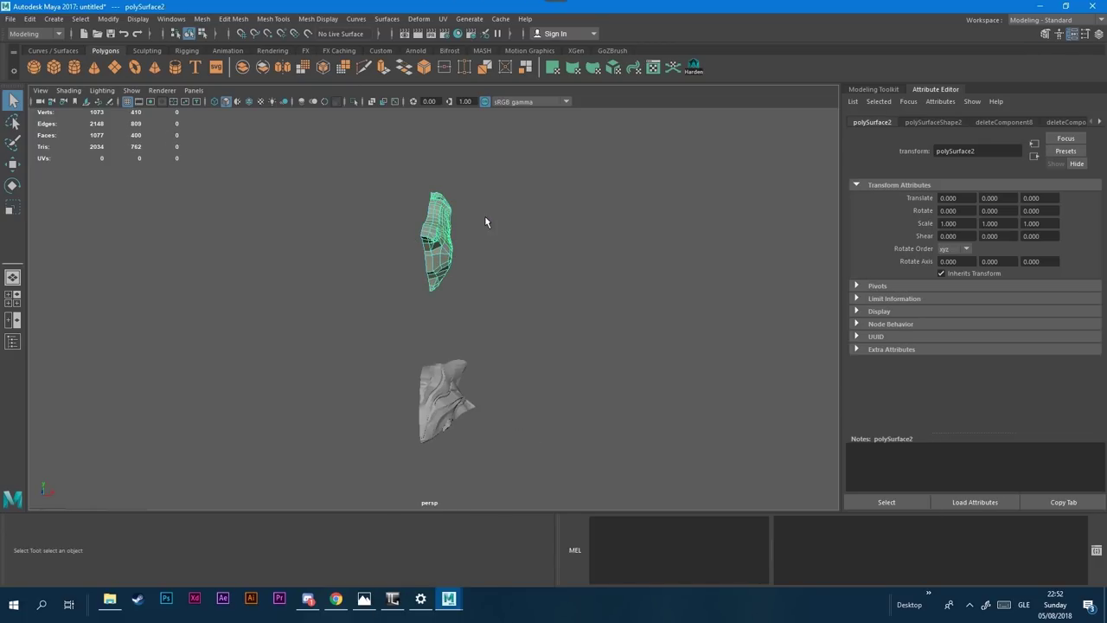
pyautogui.keyDown('shift'); pyautogui.click(439, 385); pyautogui.keyUp('shift')
pyautogui.click(201, 18)
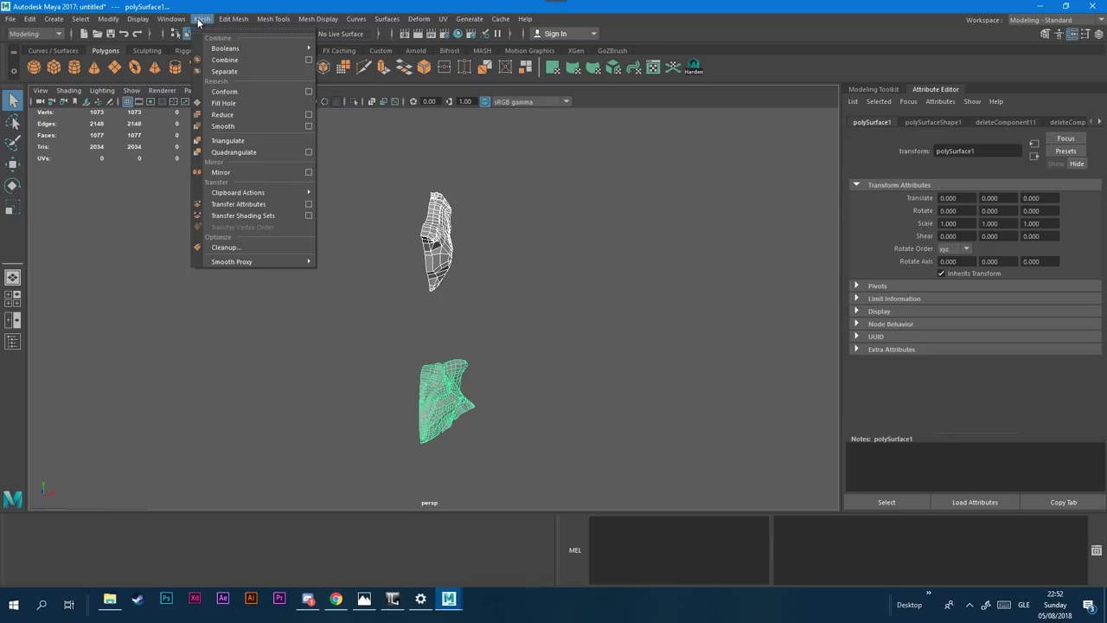
pyautogui.click(236, 60)
pyautogui.click(516, 314)
# Step: Apply a camera-based UV projection to the whole combined mesh from a side view
pyautogui.keyDown('alt'); pyautogui.moveTo(517, 313); pyautogui.dragTo(403, 326); pyautogui.keyUp('alt')
pyautogui.moveTo(609, 122); pyautogui.dragTo(402, 484)
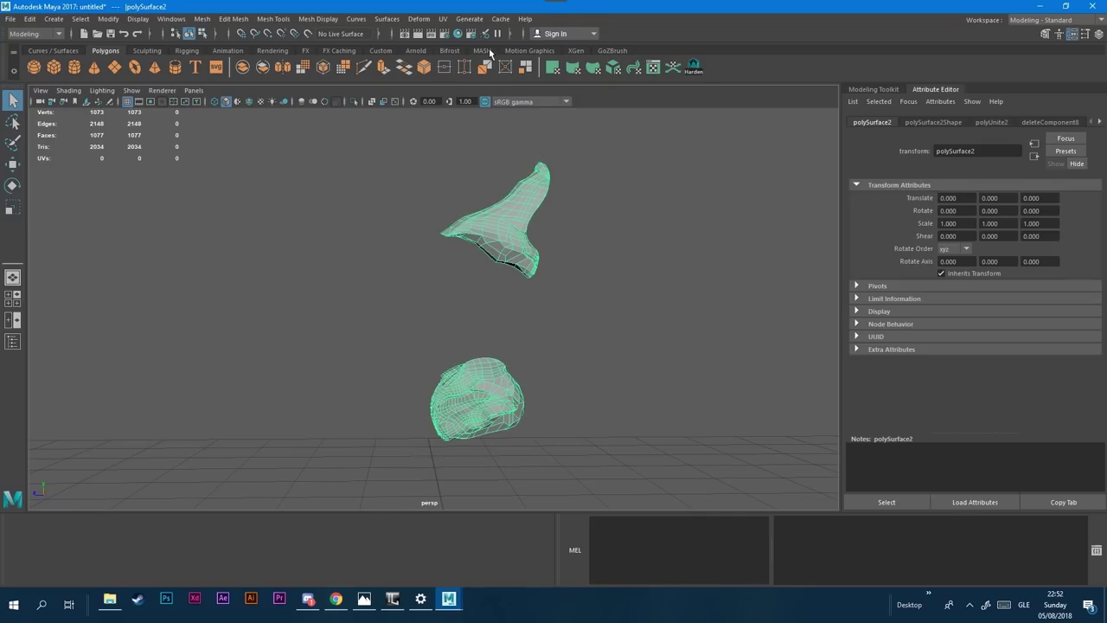
pyautogui.click(442, 18)
pyautogui.moveTo(469, 18)
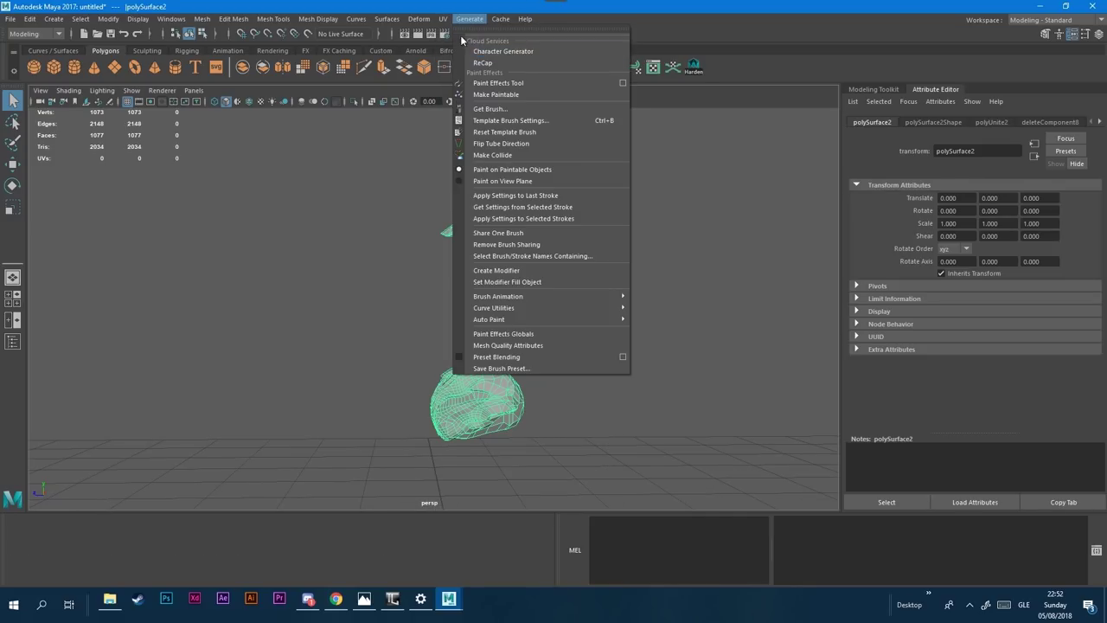
pyautogui.click(458, 119)
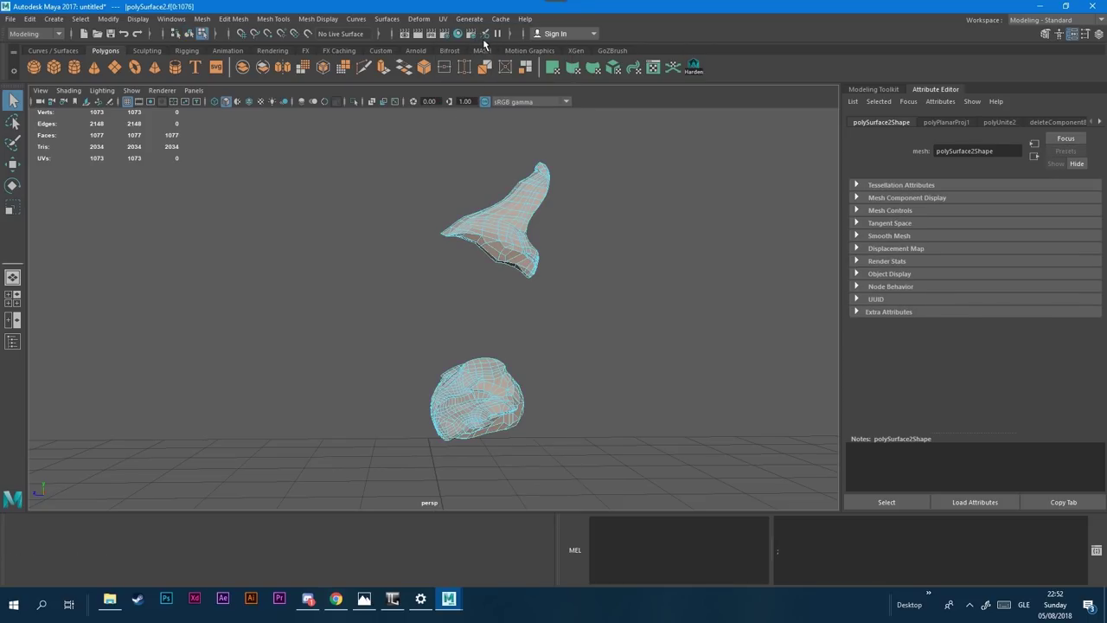
# Step: Open the UV Editor to show both projected shells and clear the component selection
pyautogui.click(443, 19)
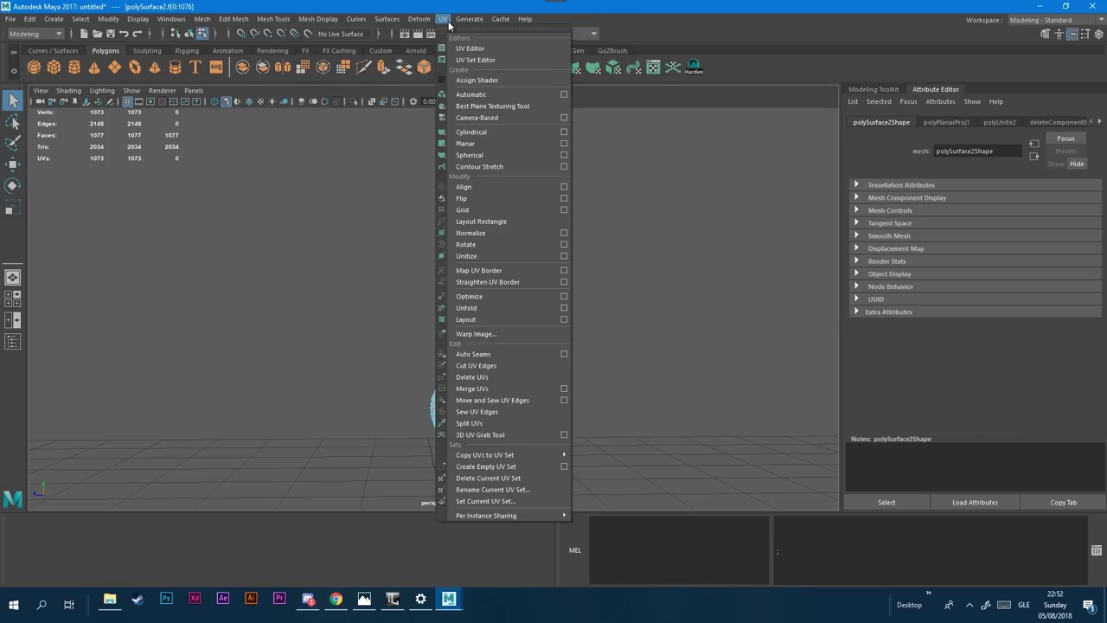
pyautogui.click(471, 48)
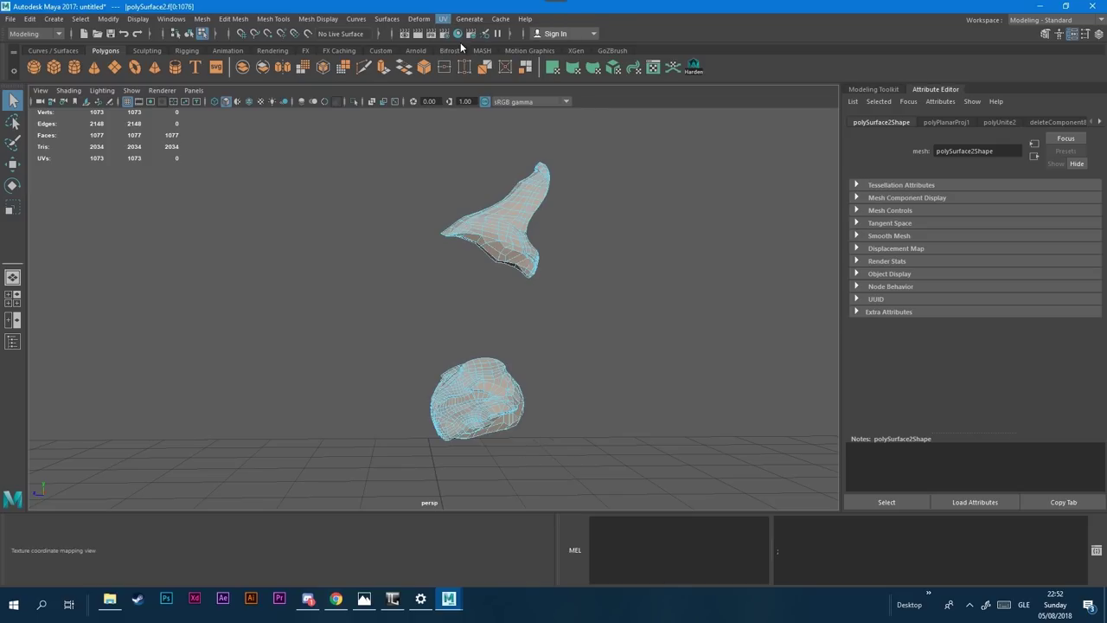
pyautogui.scroll(-5, 438, 294)
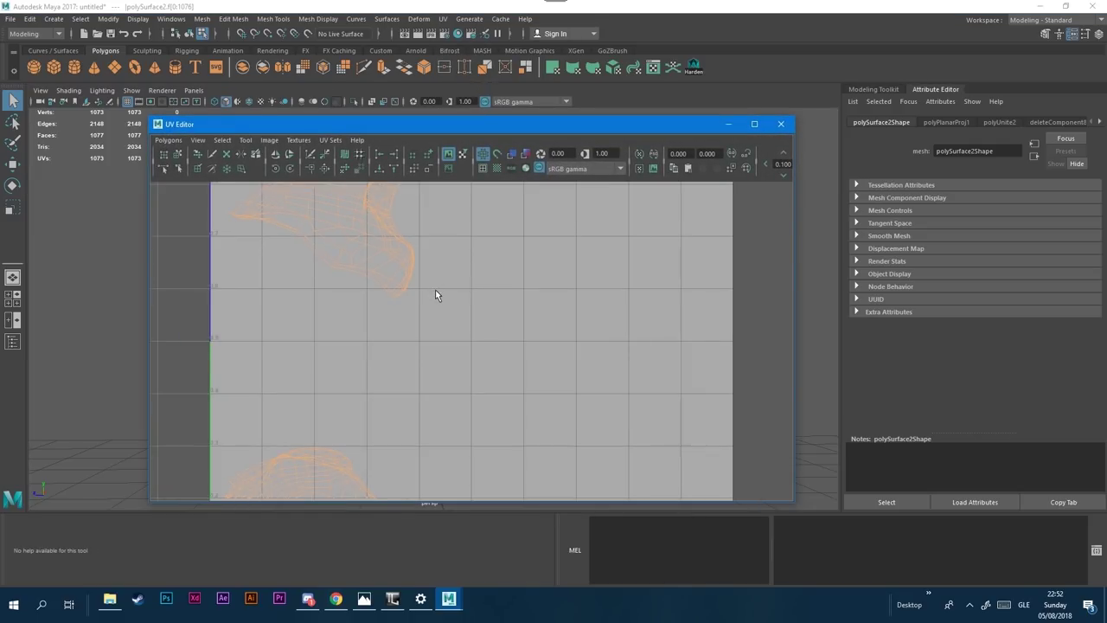
pyautogui.keyDown('alt'); pyautogui.moveTo(508, 368); pyautogui.dragTo(538, 353, button='middle'); pyautogui.keyUp('alt')
pyautogui.moveTo(460, 228); pyautogui.dragTo(362, 482)
pyautogui.rightClick(432, 300)
pyautogui.click(506, 315)
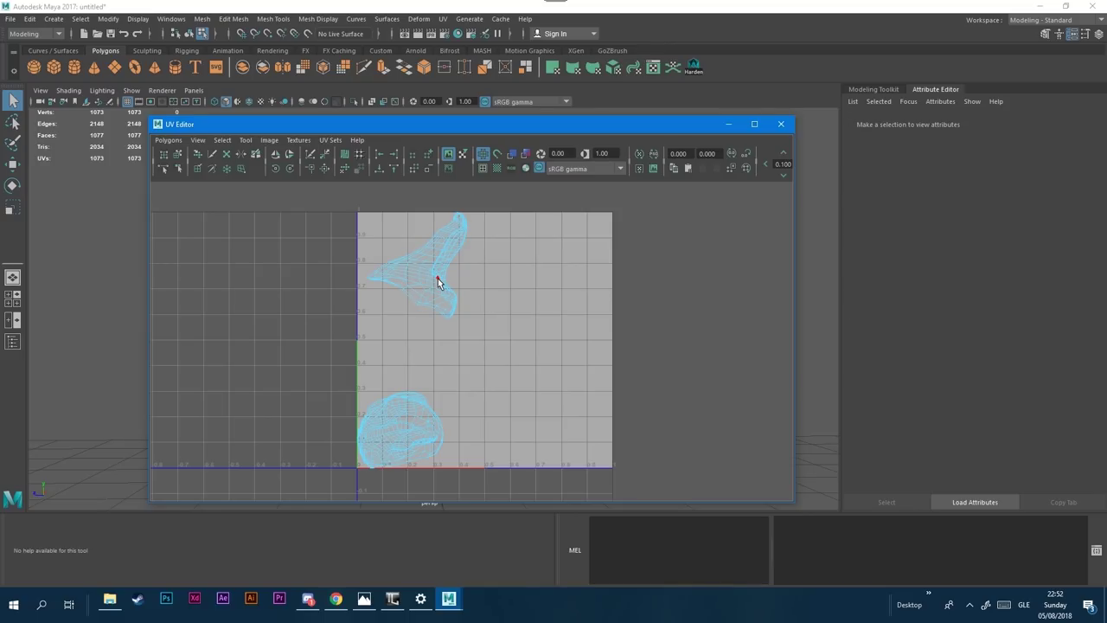
# Step: Compare the UV distortion display with the shaded UV display and keep distortion shading on
pyautogui.click(524, 154)
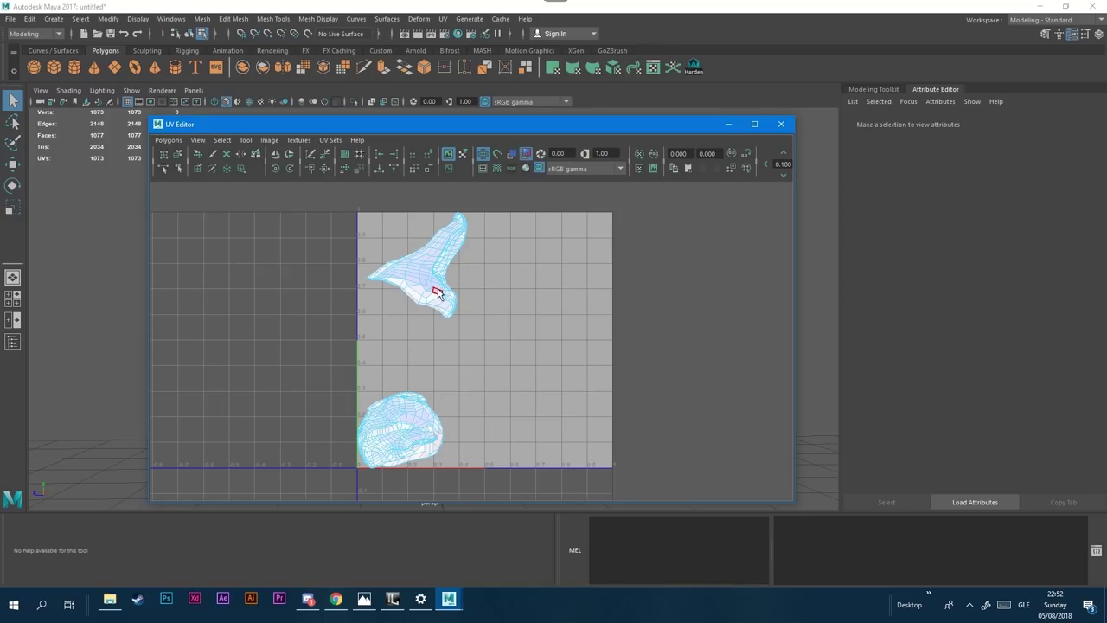
pyautogui.scroll(1, 437, 290)
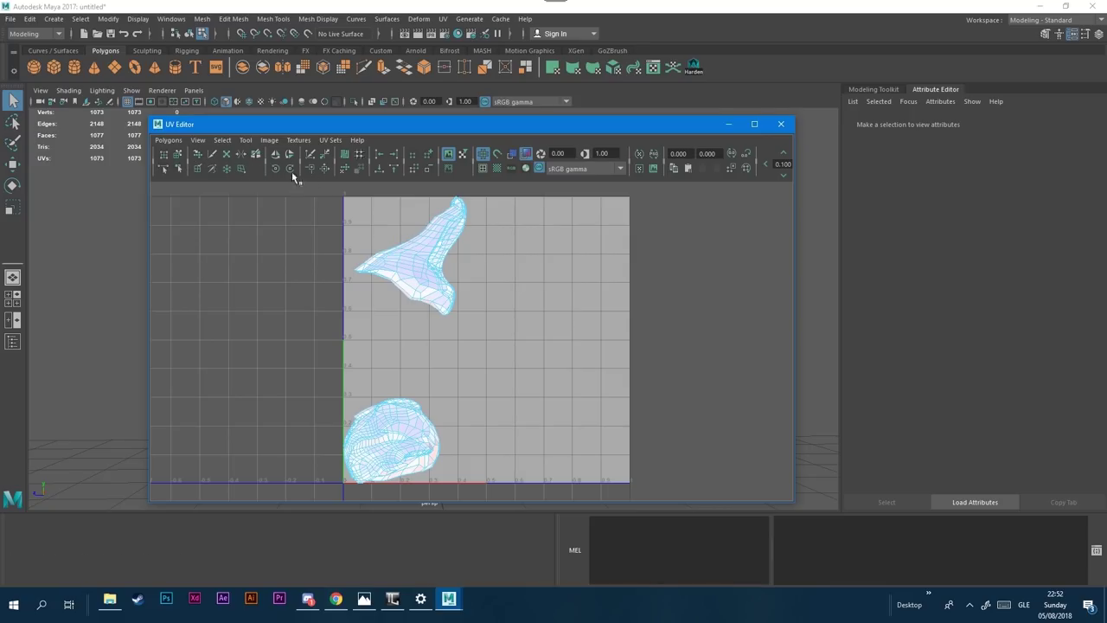
pyautogui.click(525, 155)
pyautogui.click(513, 156)
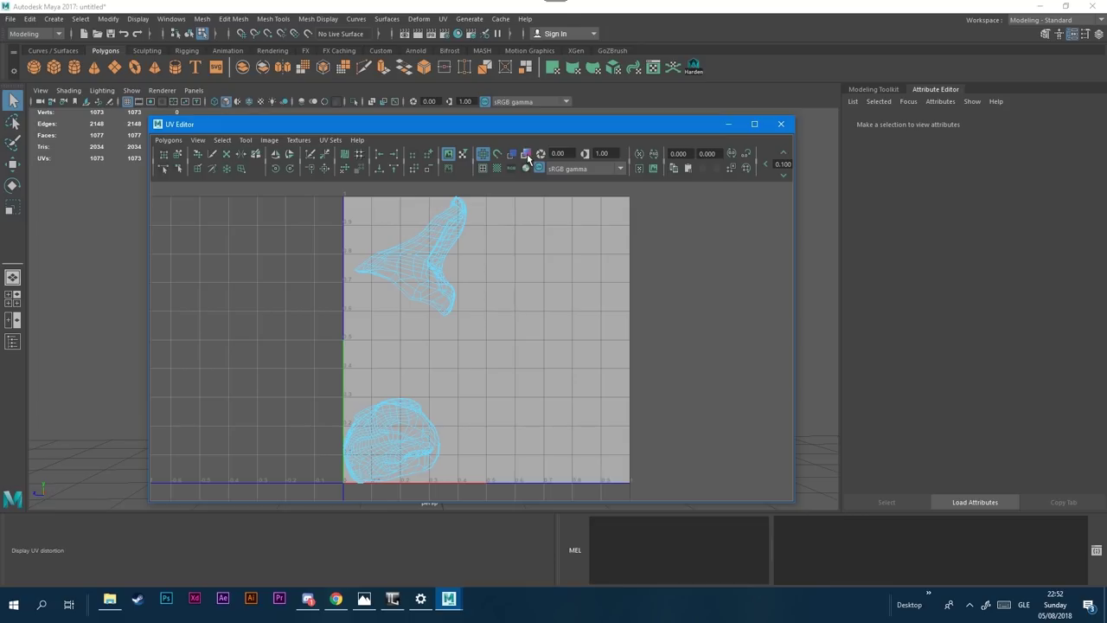
pyautogui.click(526, 153)
pyautogui.click(523, 154)
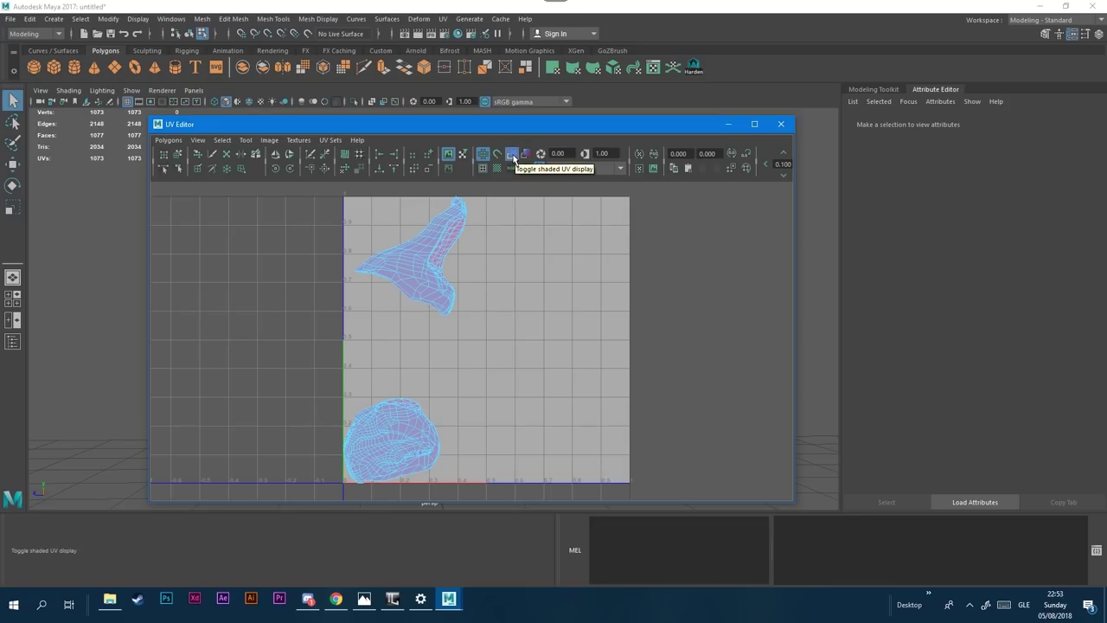
pyautogui.click(512, 154)
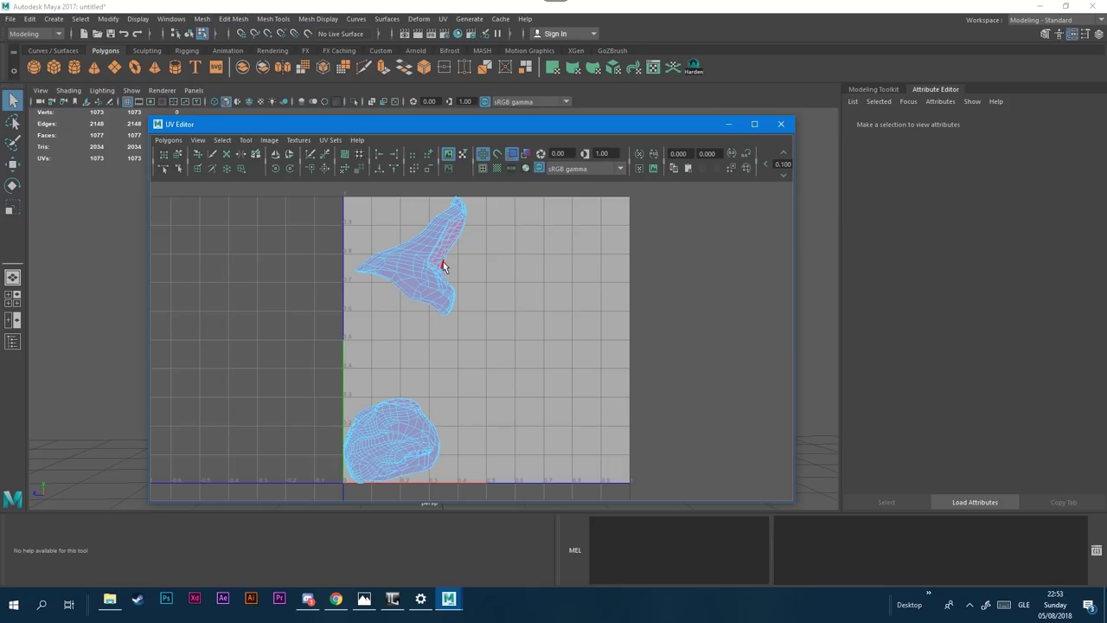
pyautogui.click(512, 154)
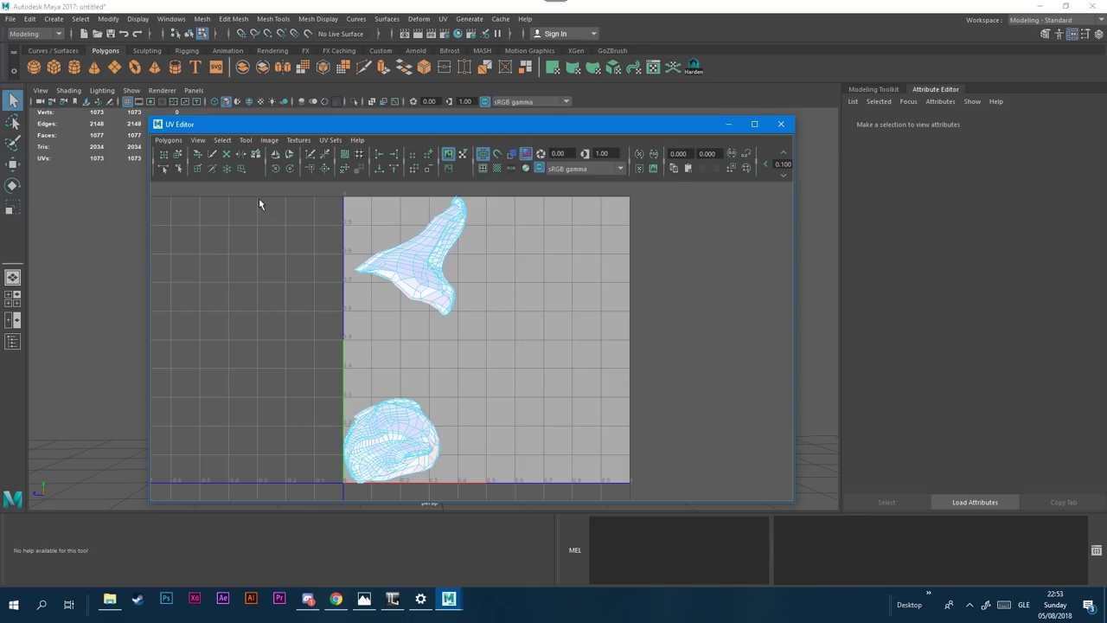
# Step: Move the head and headpiece UV shells toward the middle of the UV tile with the Move UV Shell tool
pyautogui.click(178, 154)
pyautogui.click(400, 261)
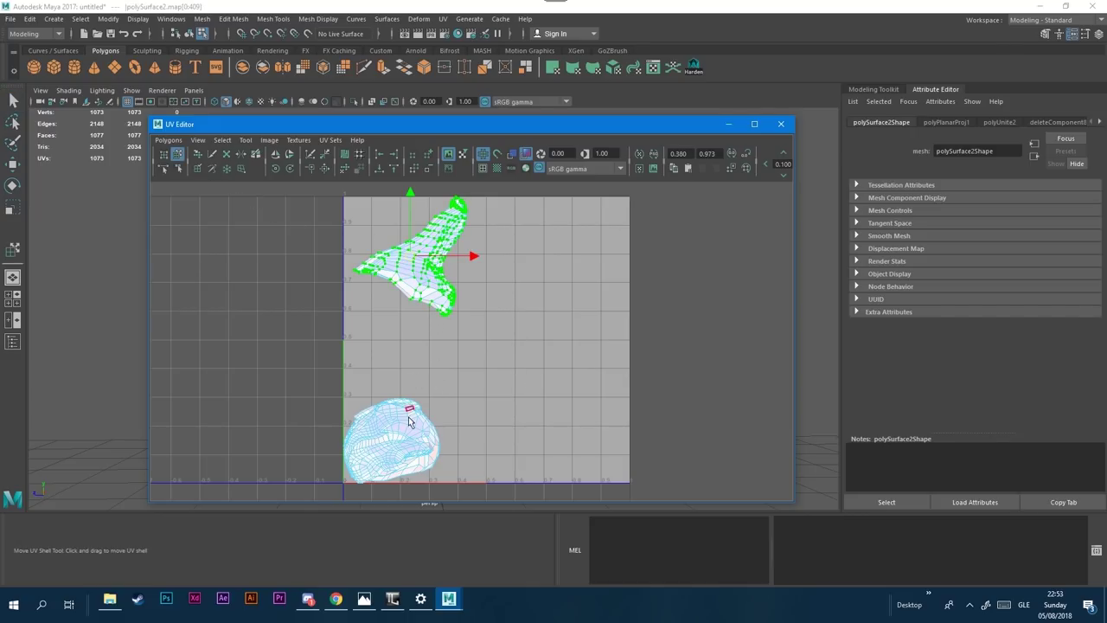
pyautogui.click(411, 417)
pyautogui.moveTo(404, 443); pyautogui.dragTo(487, 406)
pyautogui.click(416, 272)
pyautogui.moveTo(416, 273); pyautogui.dragTo(483, 298)
pyautogui.click(413, 311)
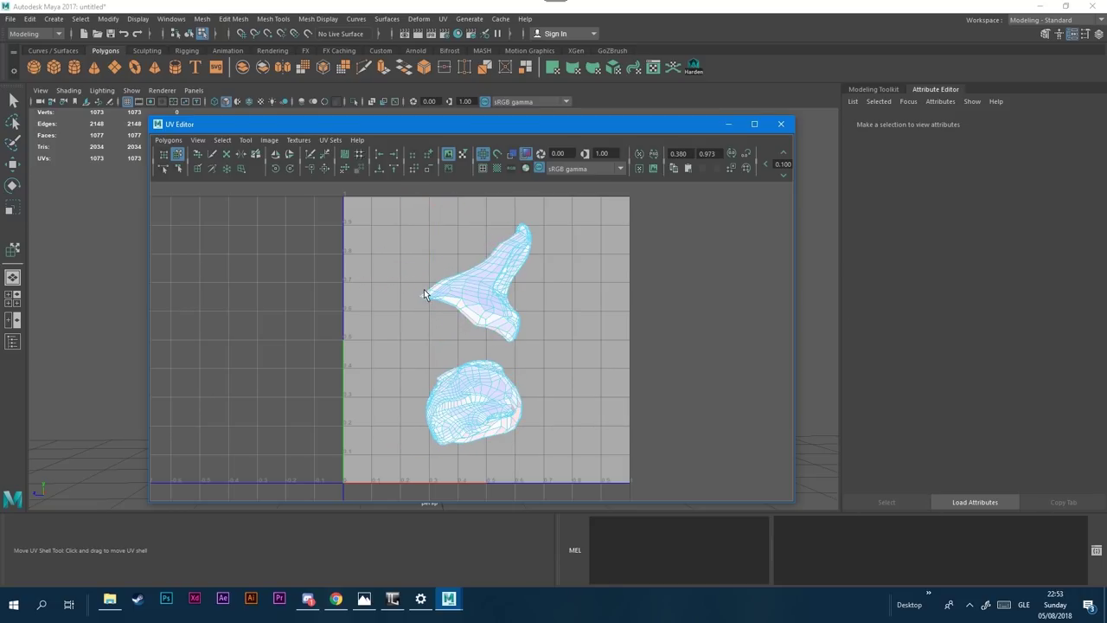
# Step: Minimise the UV Editor and switch the headpiece to edge selection, viewing its pointed front tip from below
pyautogui.click(105, 296)
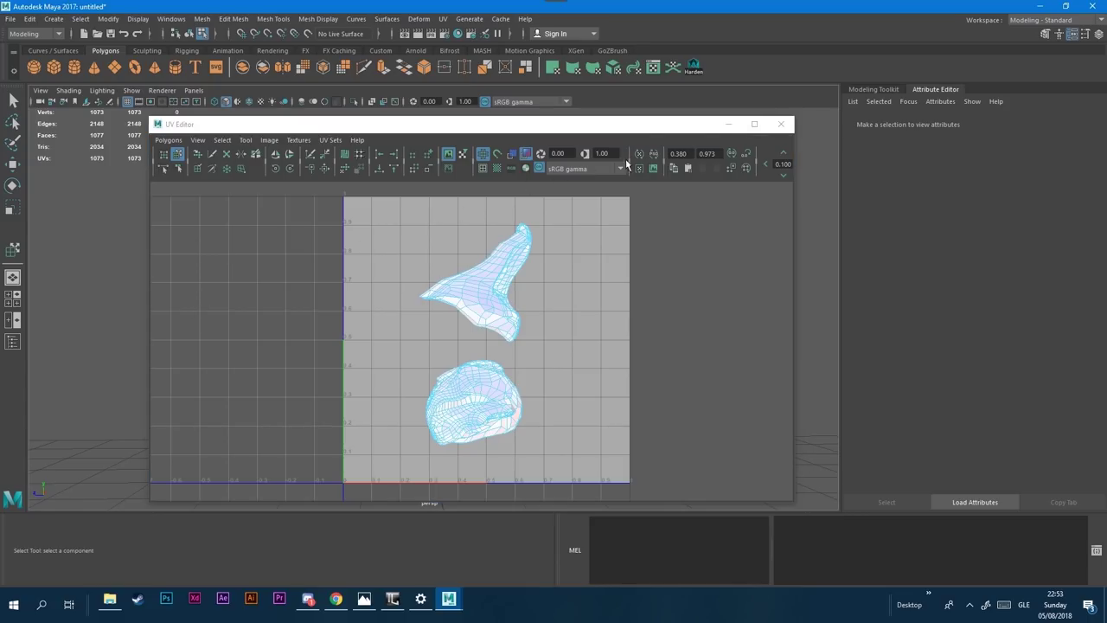
pyautogui.click(728, 123)
pyautogui.keyDown('alt'); pyautogui.moveTo(538, 299); pyautogui.dragTo(468, 268); pyautogui.keyUp('alt')
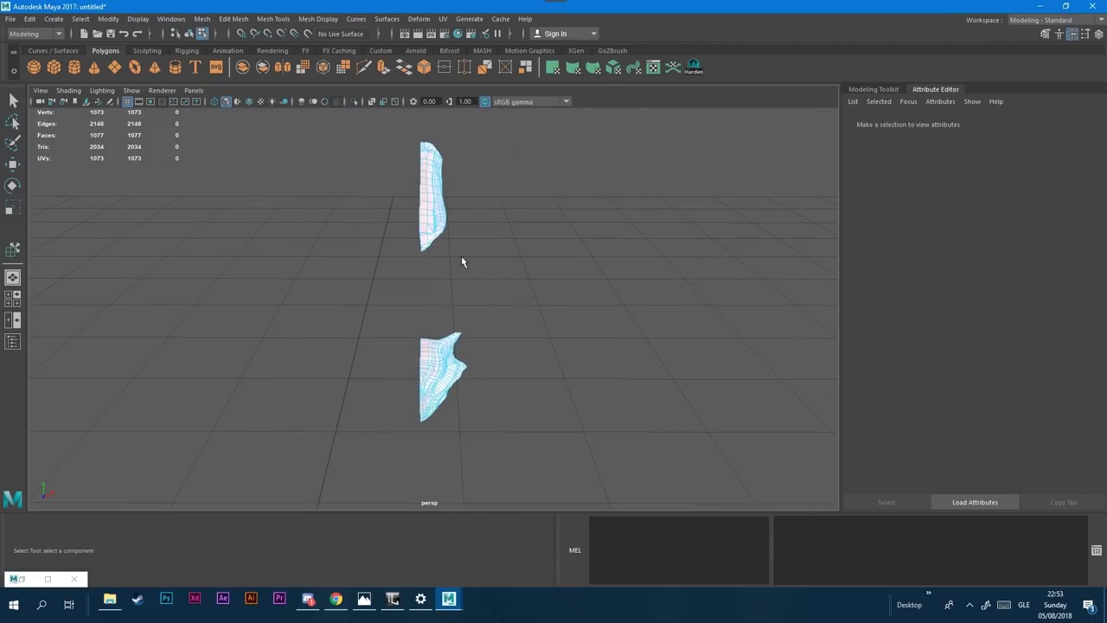
pyautogui.scroll(5, 467, 264)
pyautogui.keyDown('alt'); pyautogui.moveTo(465, 169); pyautogui.dragTo(489, 179); pyautogui.keyUp('alt')
pyautogui.keyDown('alt'); pyautogui.moveTo(489, 179); pyautogui.dragTo(406, 468, button='middle'); pyautogui.keyUp('alt')
pyautogui.scroll(5, 404, 449)
pyautogui.keyDown('alt'); pyautogui.moveTo(402, 385); pyautogui.dragTo(407, 333); pyautogui.keyUp('alt')
pyautogui.moveTo(343, 293); pyautogui.dragTo(346, 258, button='right')
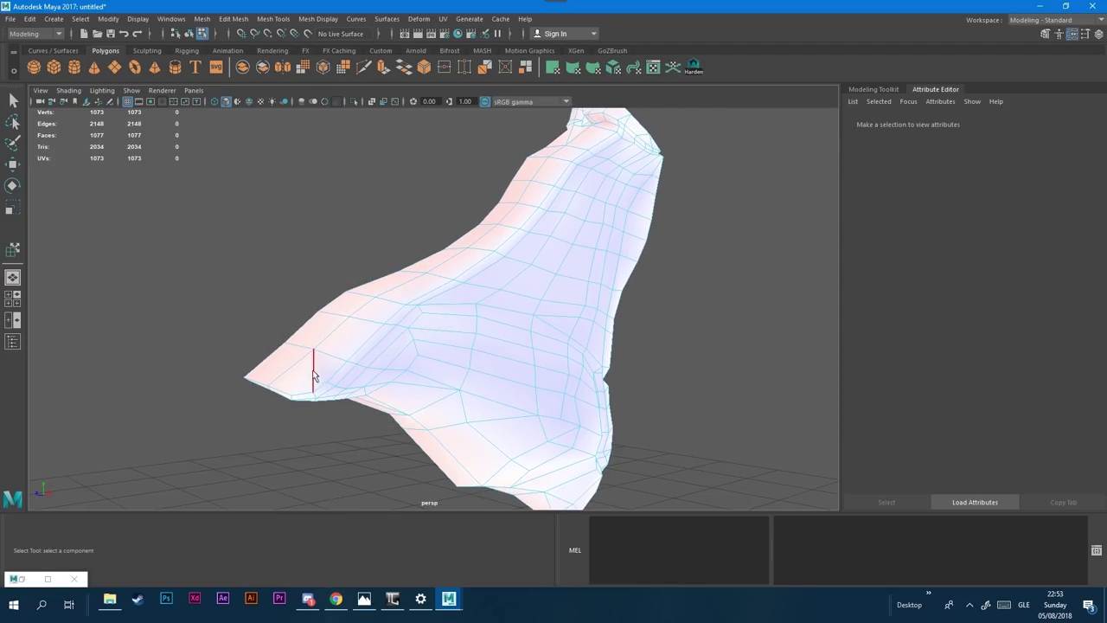
pyautogui.keyDown('alt'); pyautogui.moveTo(307, 393); pyautogui.dragTo(366, 349); pyautogui.keyUp('alt')
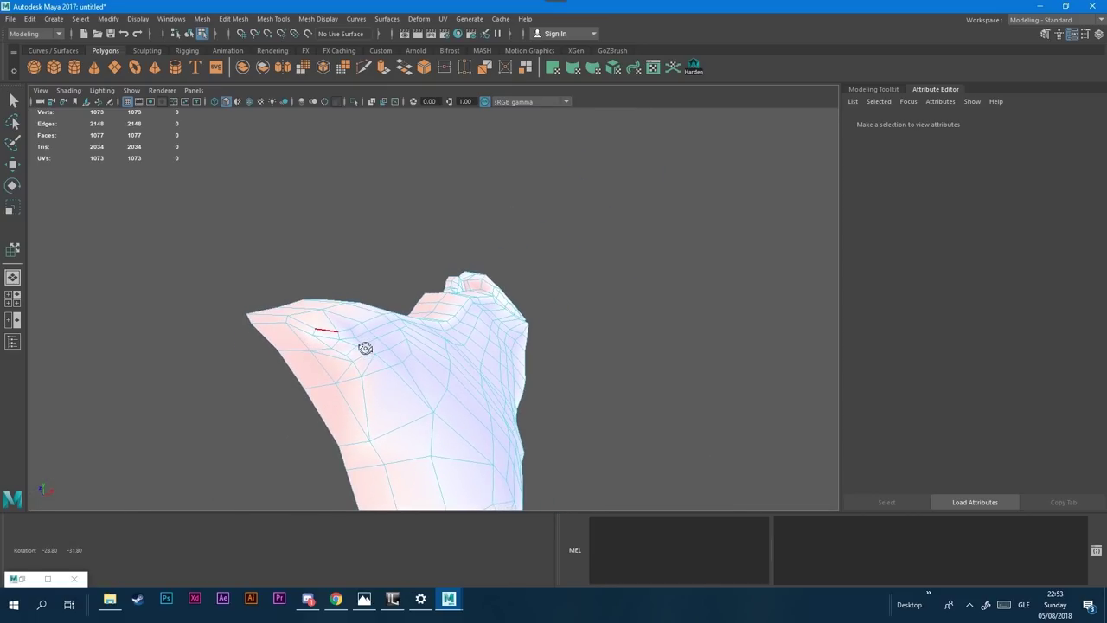
# Step: Select a chain of seam edges from the headpiece's pointed front tip along its lower border
pyautogui.click(274, 328)
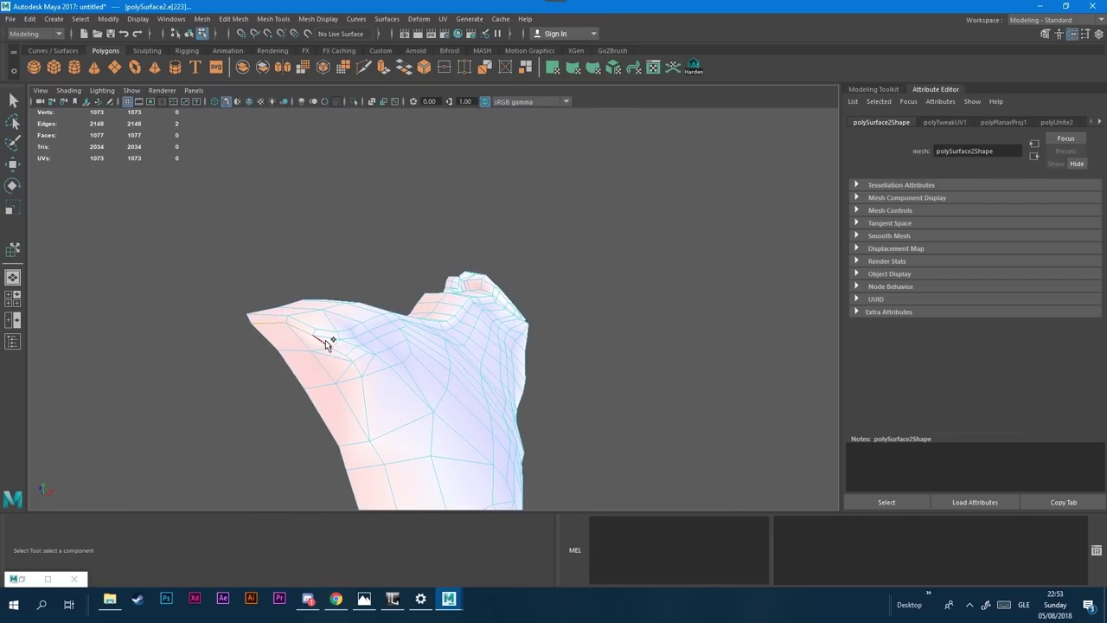
pyautogui.keyDown('alt'); pyautogui.moveTo(377, 376); pyautogui.dragTo(320, 378); pyautogui.keyUp('alt')
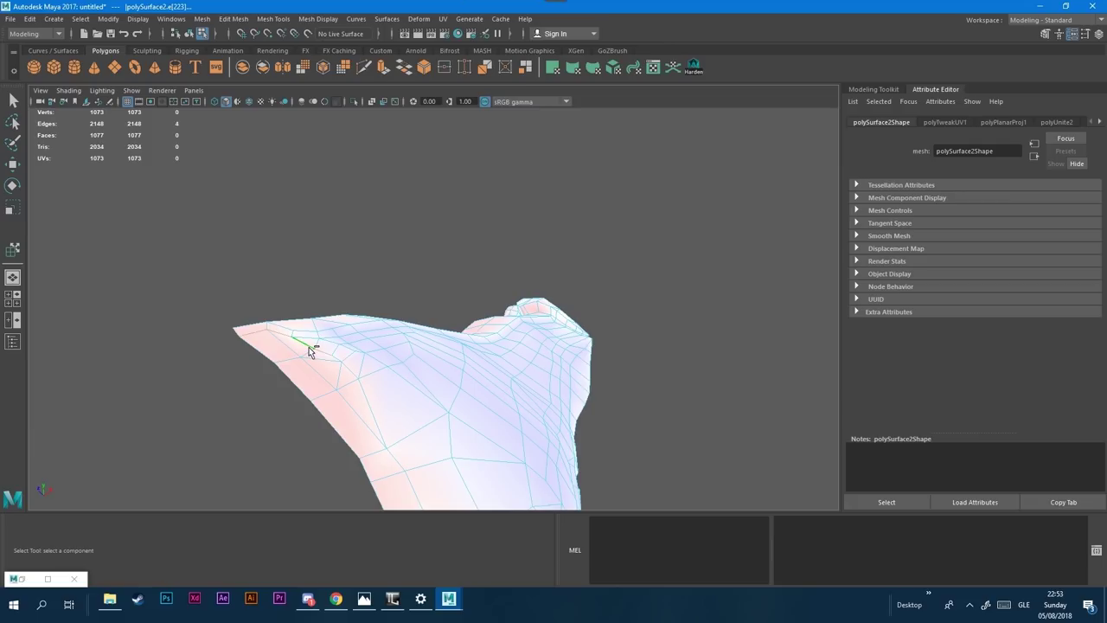
pyautogui.keyDown('shift'); pyautogui.click(314, 339); pyautogui.keyUp('shift')
pyautogui.keyDown('shift'); pyautogui.click(332, 340); pyautogui.keyUp('shift')
pyautogui.keyDown('alt'); pyautogui.moveTo(345, 372); pyautogui.dragTo(278, 392); pyautogui.keyUp('alt')
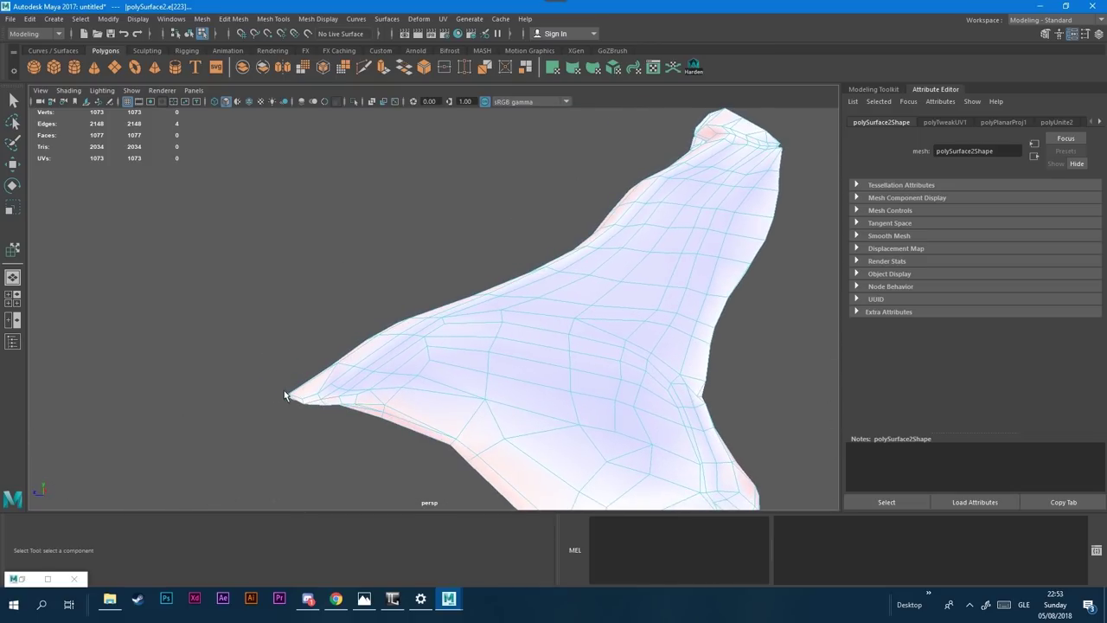
pyautogui.keyDown('shift'); pyautogui.click(351, 396); pyautogui.keyUp('shift')
pyautogui.keyDown('shift'); pyautogui.click(375, 396); pyautogui.keyUp('shift')
pyautogui.keyDown('shift'); pyautogui.click(405, 410); pyautogui.keyUp('shift')
pyautogui.keyDown('shift'); pyautogui.click(464, 443); pyautogui.keyUp('shift')
# Step: Extend the seam edge selection along the headpiece's underside rim to the tip of the lower back lobe
pyautogui.keyDown('alt'); pyautogui.moveTo(495, 467); pyautogui.dragTo(445, 365); pyautogui.keyUp('alt')
pyautogui.keyDown('shift'); pyautogui.click(426, 389); pyautogui.keyUp('shift')
pyautogui.keyDown('shift'); pyautogui.click(468, 388); pyautogui.keyUp('shift')
pyautogui.keyDown('alt'); pyautogui.moveTo(531, 400); pyautogui.dragTo(456, 381); pyautogui.keyUp('alt')
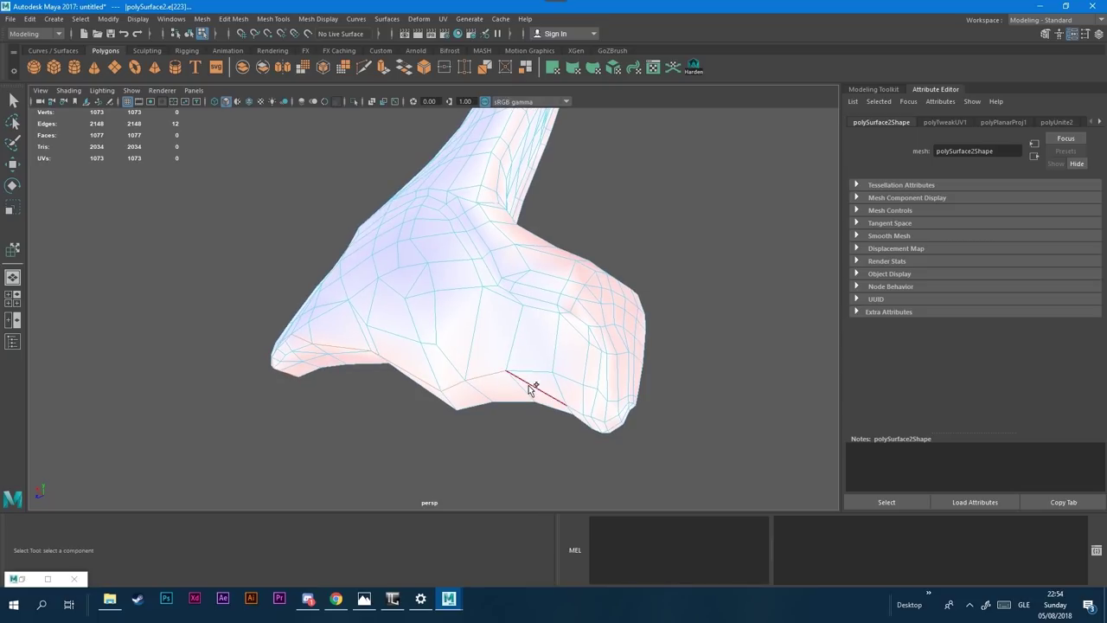
pyautogui.keyDown('shift'); pyautogui.click(558, 402); pyautogui.keyUp('shift')
pyautogui.keyDown('shift'); pyautogui.click(581, 410); pyautogui.keyUp('shift')
pyautogui.keyDown('shift'); pyautogui.click(592, 417); pyautogui.keyUp('shift')
pyautogui.keyDown('shift'); pyautogui.click(613, 416); pyautogui.keyUp('shift')
pyautogui.keyDown('alt'); pyautogui.moveTo(613, 424); pyautogui.dragTo(632, 404); pyautogui.keyUp('alt')
pyautogui.scroll(5, 614, 423)
pyautogui.scroll(-5, 626, 432)
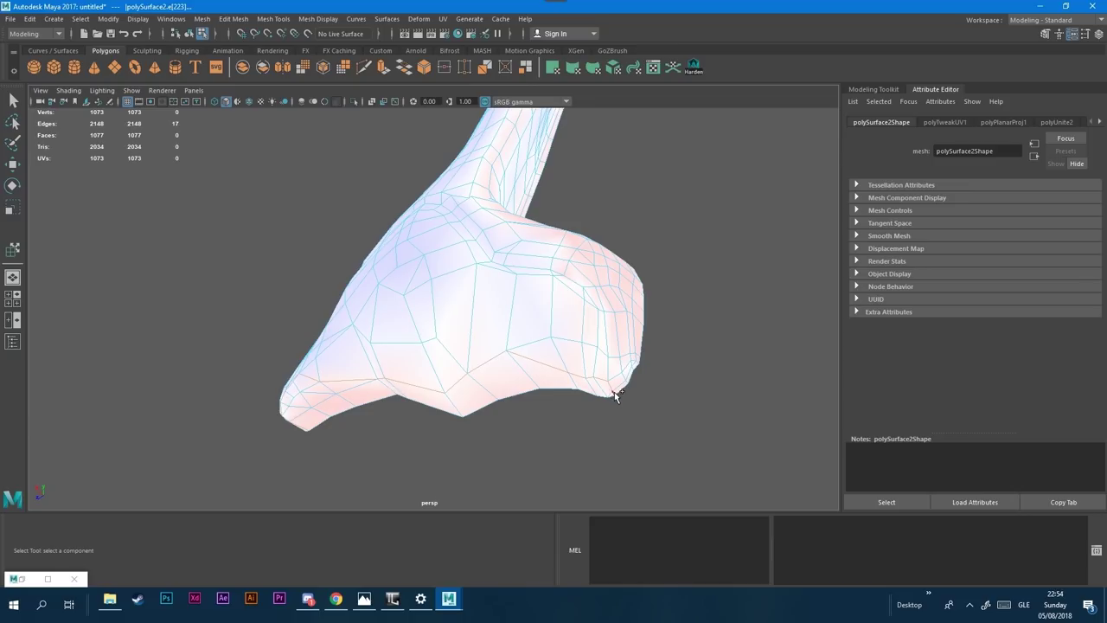
# Step: Try alternative seam edges around the tip of the lower back lobe and deselect the unwanted ones
pyautogui.keyDown('shift'); pyautogui.click(616, 391); pyautogui.keyUp('shift')
pyautogui.keyDown('shift'); pyautogui.click(609, 372); pyautogui.keyUp('shift')
pyautogui.keyDown('shift'); pyautogui.click(605, 334); pyautogui.keyUp('shift')
pyautogui.keyDown('alt'); pyautogui.moveTo(605, 334); pyautogui.dragTo(608, 373); pyautogui.keyUp('alt')
pyautogui.keyDown('shift'); pyautogui.click(591, 389); pyautogui.keyUp('shift')
pyautogui.keyDown('shift'); pyautogui.click(587, 370); pyautogui.keyUp('shift')
pyautogui.keyDown('ctrl'); pyautogui.click(607, 385); pyautogui.keyUp('ctrl')
pyautogui.keyDown('shift'); pyautogui.click(600, 429); pyautogui.keyUp('shift')
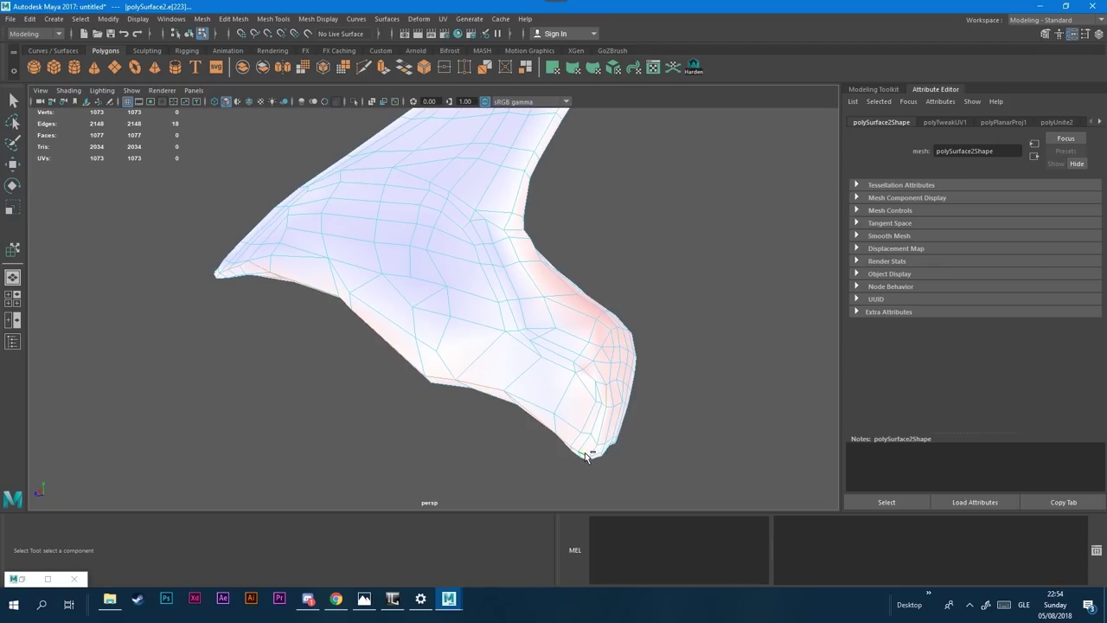
pyautogui.keyDown('shift'); pyautogui.click(583, 453); pyautogui.keyUp('shift')
pyautogui.keyDown('alt'); pyautogui.moveTo(598, 471); pyautogui.dragTo(588, 419); pyautogui.keyUp('alt')
pyautogui.keyDown('ctrl'); pyautogui.click(592, 400); pyautogui.keyUp('ctrl')
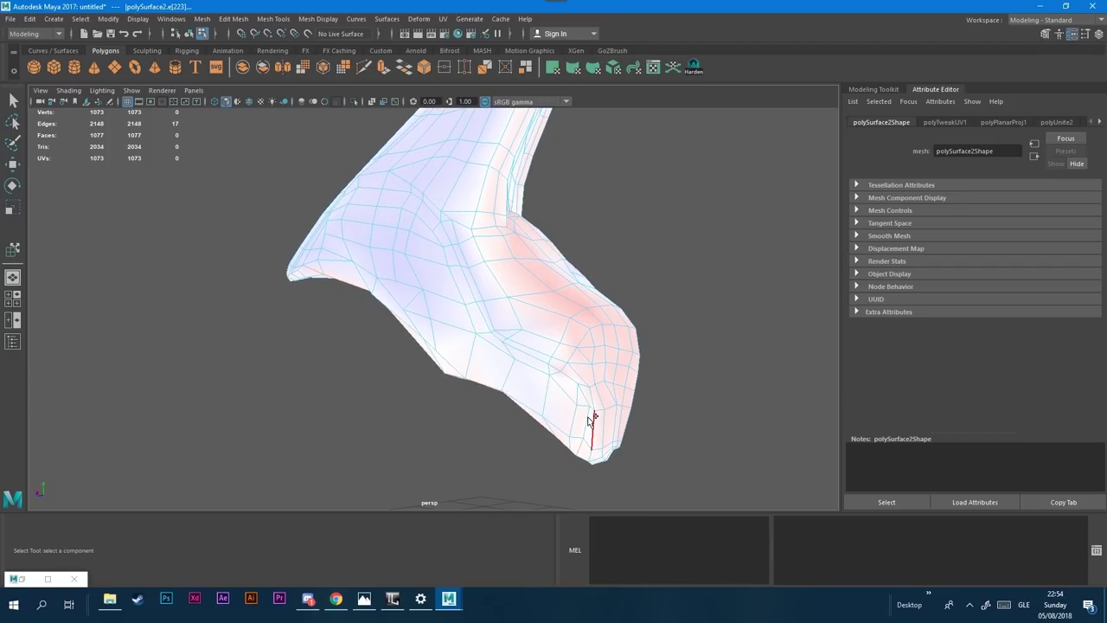
# Step: Add the edges running up the side of the lower back lobe to the seam selection
pyautogui.keyDown('shift'); pyautogui.click(588, 412); pyautogui.keyUp('shift')
pyautogui.keyDown('shift'); pyautogui.click(584, 396); pyautogui.keyUp('shift')
pyautogui.keyDown('shift'); pyautogui.click(563, 383); pyautogui.keyUp('shift')
pyautogui.scroll(5, 563, 386)
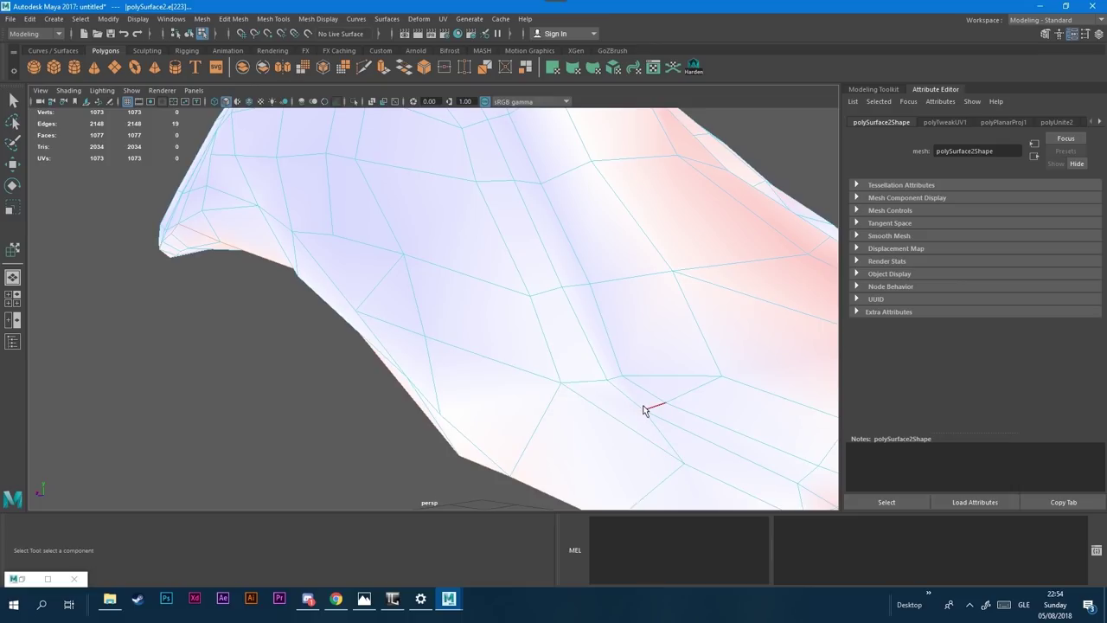
pyautogui.scroll(-4, 655, 402)
pyautogui.keyDown('alt'); pyautogui.moveTo(655, 402); pyautogui.dragTo(601, 363); pyautogui.keyUp('alt')
pyautogui.keyDown('alt'); pyautogui.moveTo(600, 363); pyautogui.dragTo(676, 422, button='middle'); pyautogui.keyUp('alt')
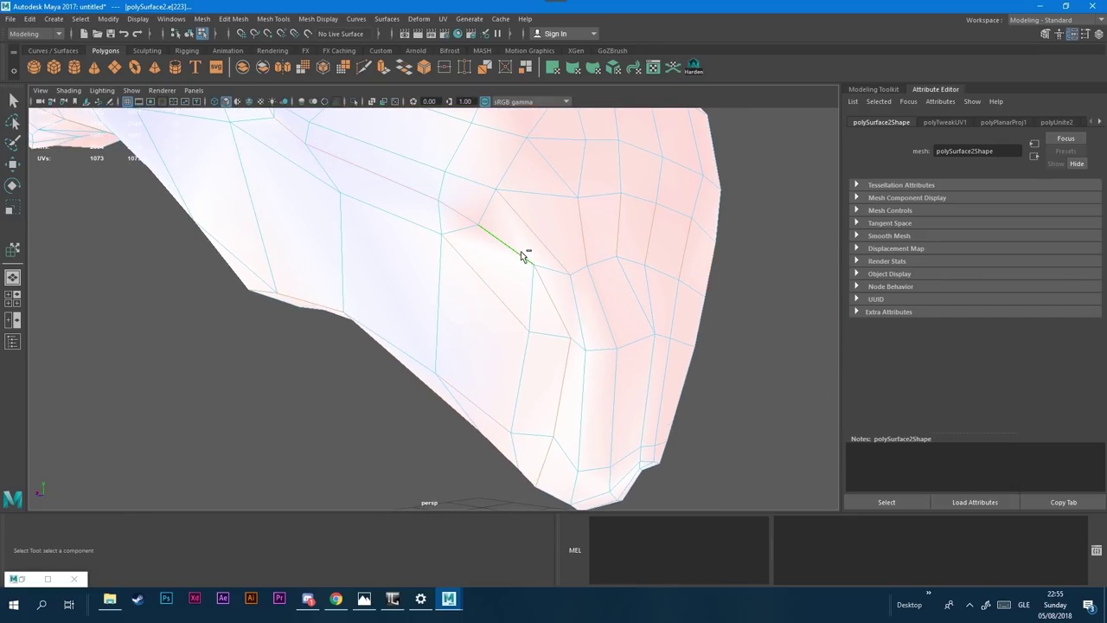
# Step: Undo the last three edge selections and reselect seam edges up the side of the lower back lobe
pyautogui.hotkey('ctrl', 'z')
pyautogui.hotkey('ctrl', 'z')
pyautogui.hotkey('ctrl', 'z')
pyautogui.keyDown('shift'); pyautogui.click(521, 255); pyautogui.keyUp('shift')
pyautogui.keyDown('alt'); pyautogui.moveTo(515, 277); pyautogui.dragTo(606, 326); pyautogui.keyUp('alt')
pyautogui.keyDown('shift'); pyautogui.click(511, 273); pyautogui.keyUp('shift')
pyautogui.keyDown('shift'); pyautogui.click(469, 205); pyautogui.keyUp('shift')
pyautogui.keyDown('alt'); pyautogui.moveTo(526, 245); pyautogui.dragTo(575, 286, button='middle'); pyautogui.keyUp('alt')
pyautogui.keyDown('alt'); pyautogui.moveTo(575, 287); pyautogui.dragTo(524, 297); pyautogui.keyUp('alt')
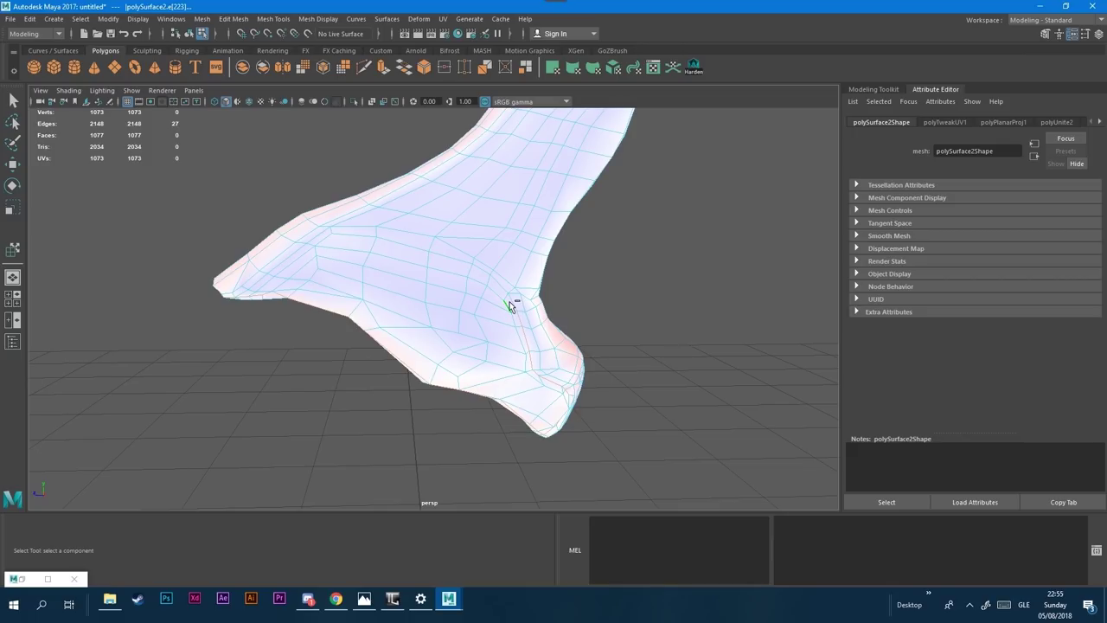
# Step: Deselect the stray edge at the lobe's upper end and extend the seam selection across the headpiece's inner surface
pyautogui.keyDown('ctrl'); pyautogui.click(509, 302); pyautogui.keyUp('ctrl')
pyautogui.scroll(4, 517, 301)
pyautogui.scroll(-3, 519, 300)
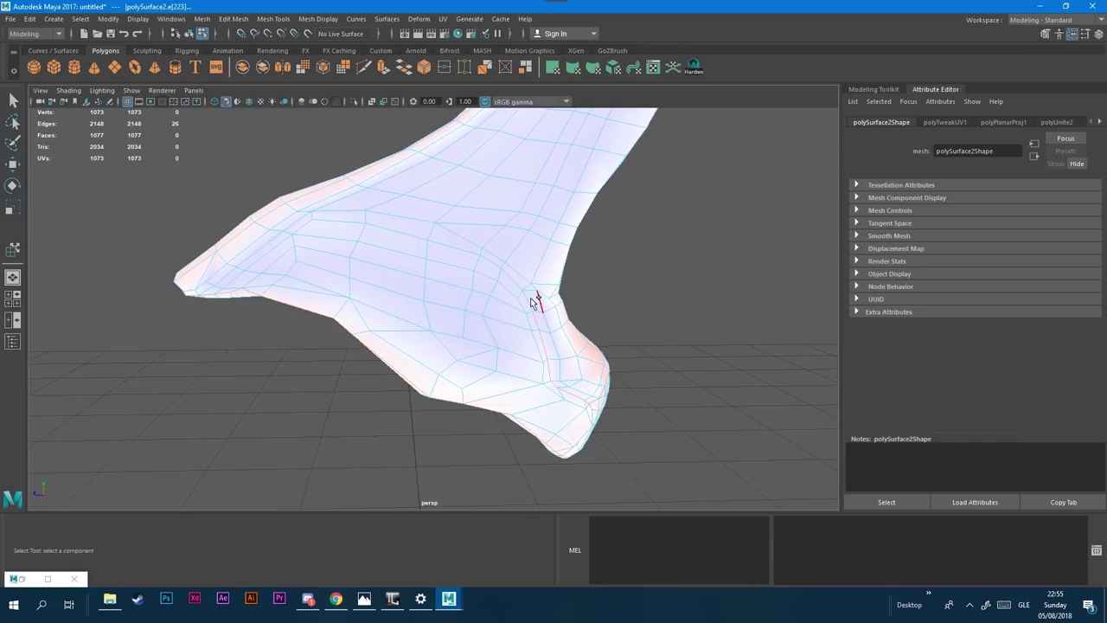
pyautogui.scroll(3, 539, 310)
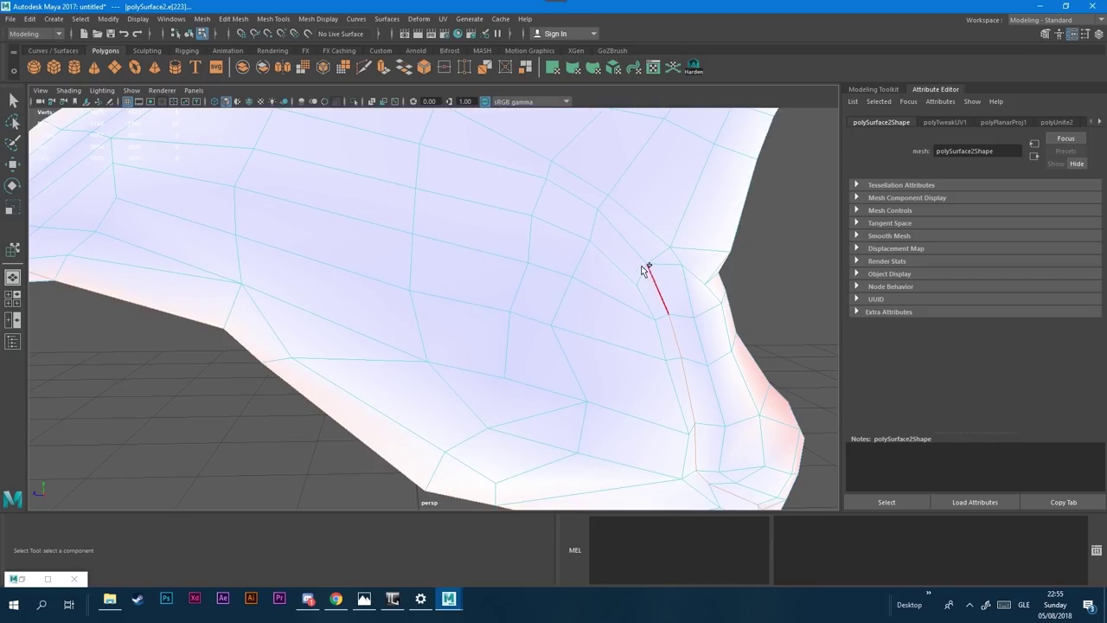
pyautogui.keyDown('shift'); pyautogui.click(524, 173); pyautogui.keyUp('shift')
pyautogui.keyDown('alt'); pyautogui.moveTo(550, 218); pyautogui.dragTo(592, 322, button='middle'); pyautogui.keyUp('alt')
pyautogui.scroll(-4, 558, 303)
pyautogui.keyDown('shift'); pyautogui.click(450, 316); pyautogui.keyUp('shift')
pyautogui.keyDown('shift'); pyautogui.click(373, 295); pyautogui.keyUp('shift')
pyautogui.keyDown('alt'); pyautogui.moveTo(374, 295); pyautogui.dragTo(510, 310); pyautogui.keyUp('alt')
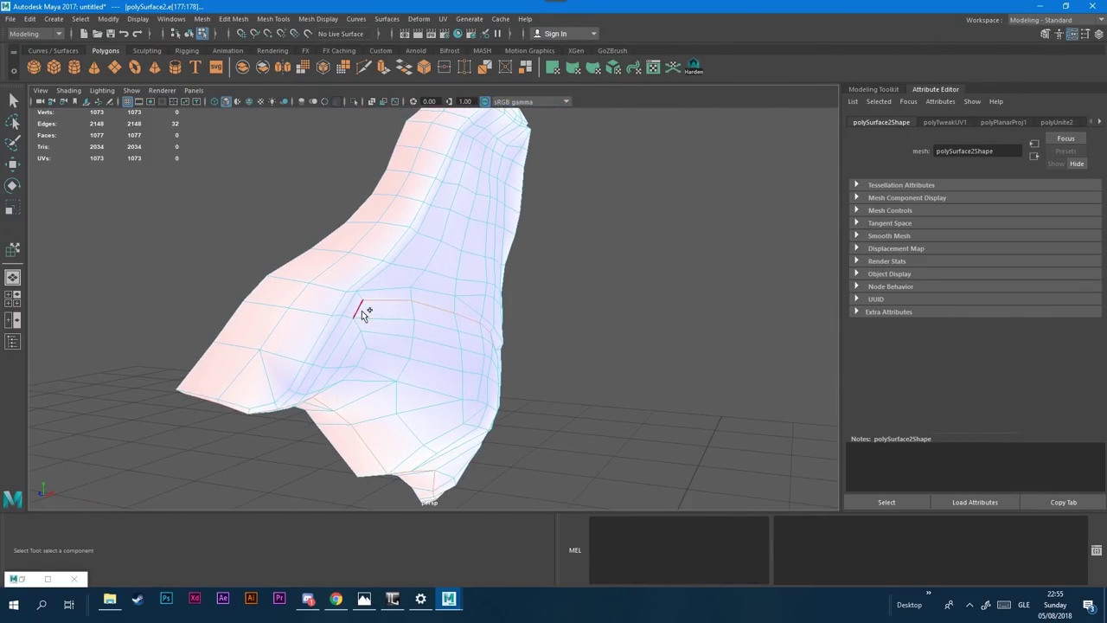
# Step: Continue the seam edge selection along the inner surface towards the headpiece's pointed front tip
pyautogui.keyDown('shift'); pyautogui.click(361, 321); pyautogui.keyUp('shift')
pyautogui.keyDown('shift'); pyautogui.click(347, 339); pyautogui.keyUp('shift')
pyautogui.keyDown('alt'); pyautogui.moveTo(317, 371); pyautogui.dragTo(402, 271); pyautogui.keyUp('alt')
pyautogui.keyDown('shift'); pyautogui.click(314, 283); pyautogui.keyUp('shift')
pyautogui.keyDown('alt'); pyautogui.moveTo(374, 265); pyautogui.dragTo(386, 268); pyautogui.keyUp('alt')
pyautogui.scroll(5, 478, 349)
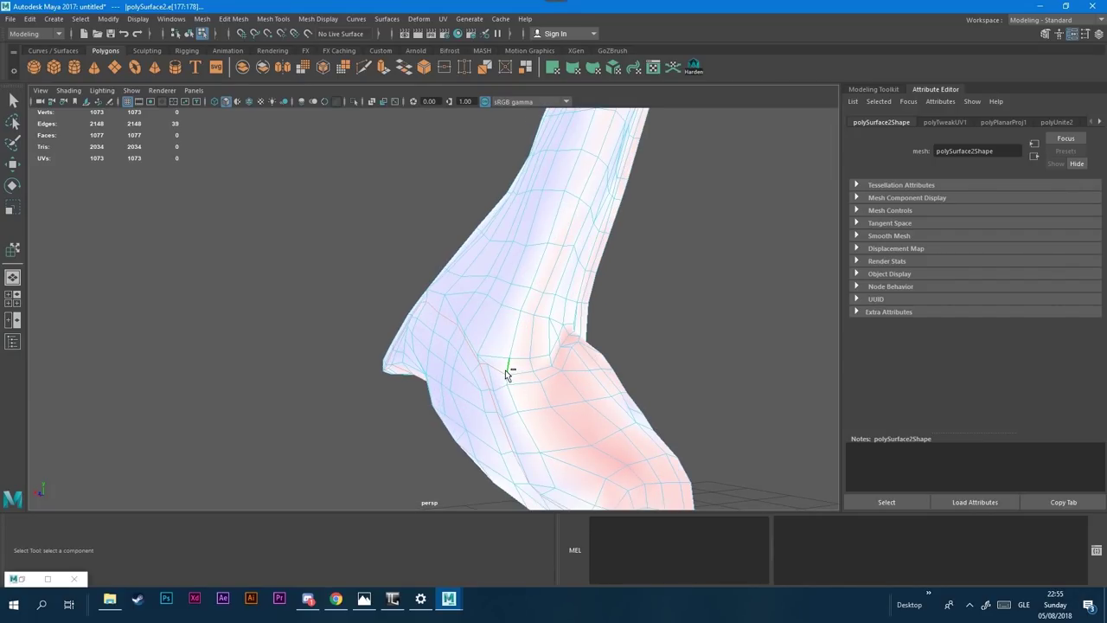
# Step: Add the crease edges where the lower back lobe meets the headpiece's main body to the seam selection
pyautogui.keyDown('alt'); pyautogui.moveTo(555, 372); pyautogui.dragTo(506, 383); pyautogui.keyUp('alt')
pyautogui.keyDown('shift'); pyautogui.click(503, 395); pyautogui.keyUp('shift')
pyautogui.keyDown('shift'); pyautogui.click(519, 371); pyautogui.keyUp('shift')
pyautogui.keyDown('shift'); pyautogui.click(501, 384); pyautogui.keyUp('shift')
pyautogui.scroll(3, 529, 395)
pyautogui.scroll(-3, 528, 395)
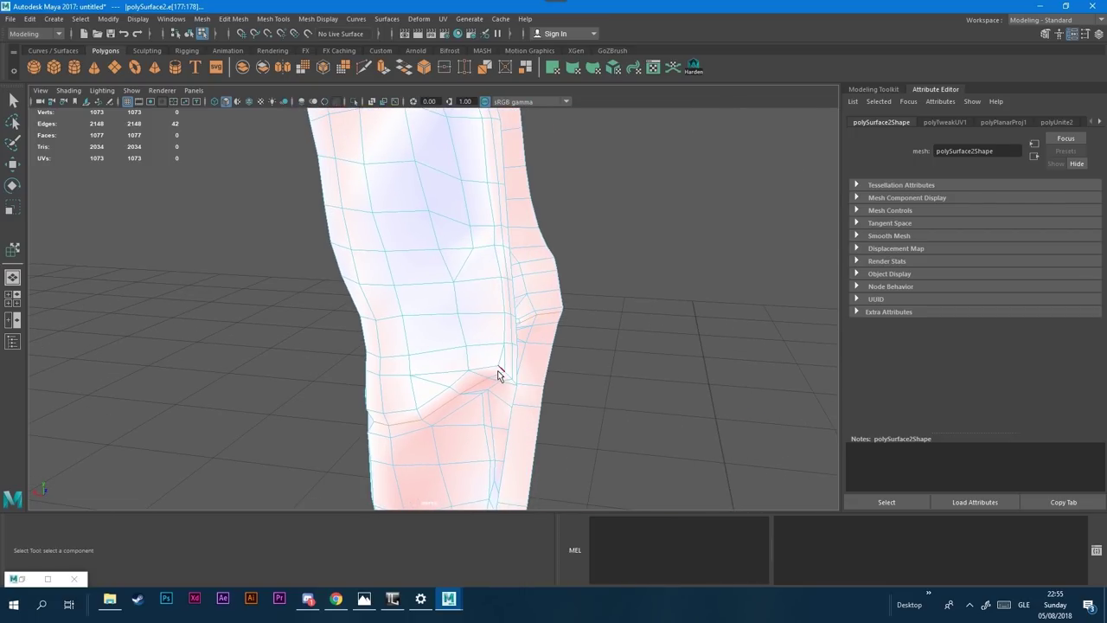
pyautogui.scroll(4, 506, 388)
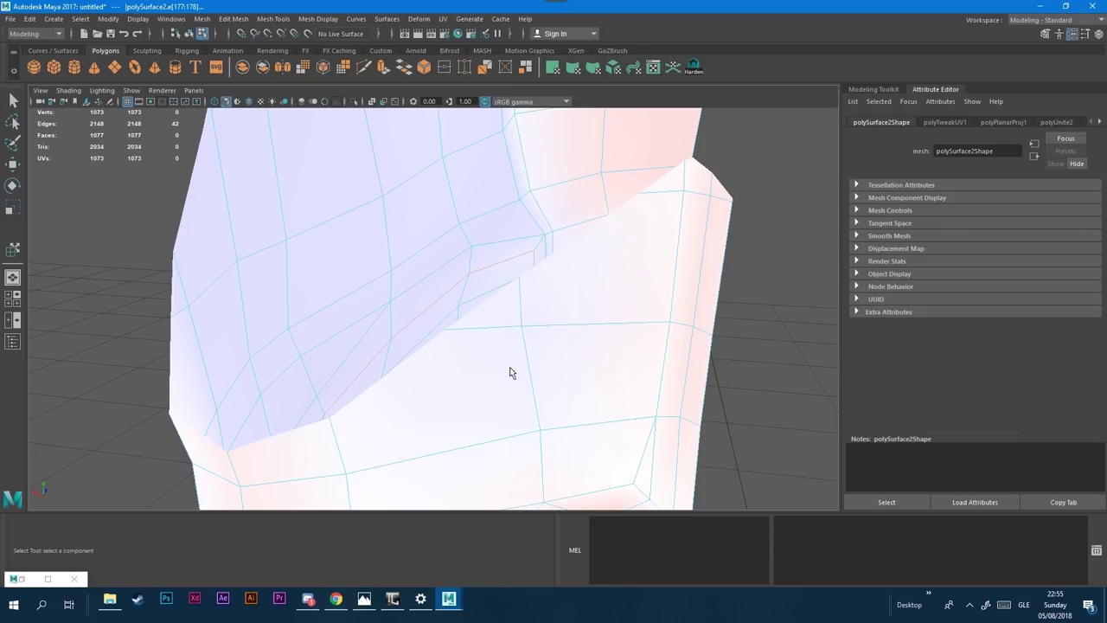
pyautogui.keyDown('alt'); pyautogui.moveTo(517, 357); pyautogui.dragTo(518, 311, button='middle'); pyautogui.keyUp('alt')
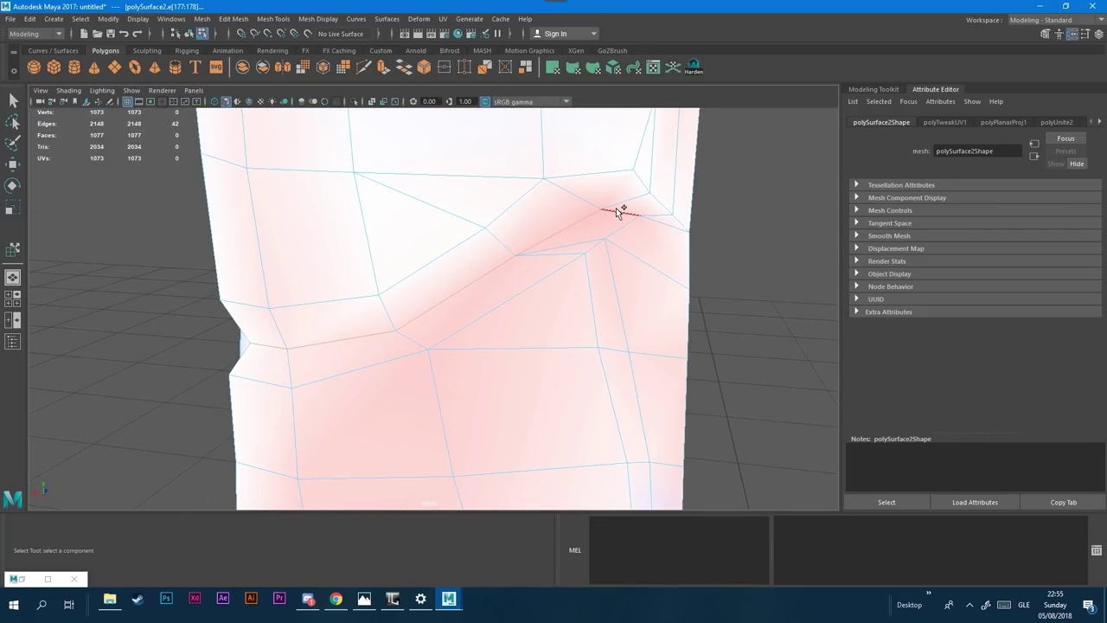
pyautogui.scroll(-10, 645, 231)
pyautogui.keyDown('alt'); pyautogui.moveTo(581, 245); pyautogui.dragTo(713, 271); pyautogui.keyUp('alt')
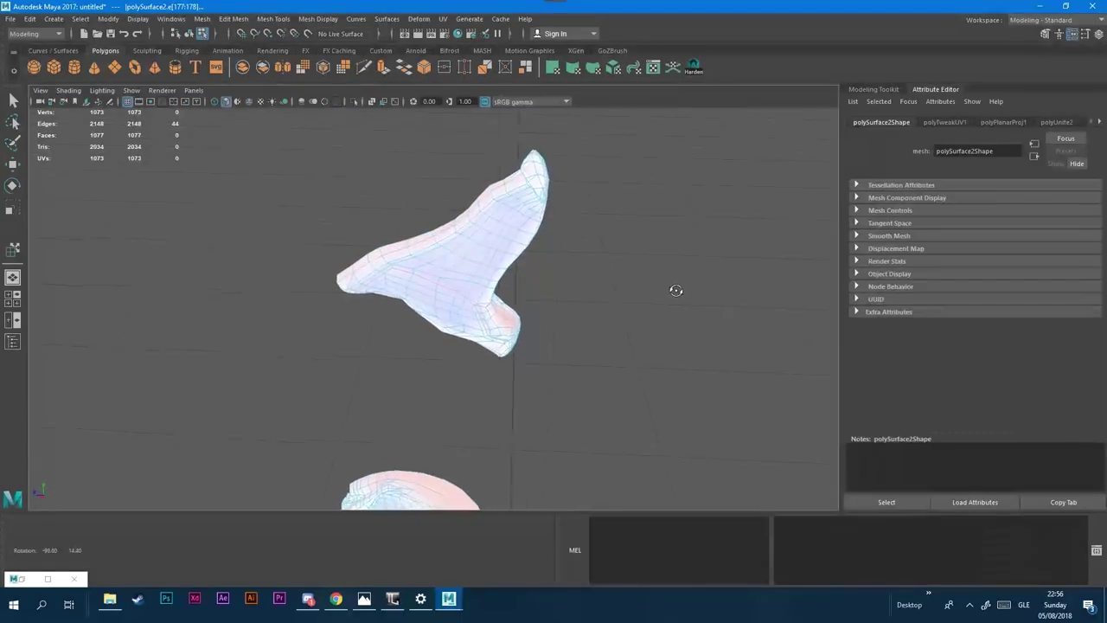
# Step: Add the first edges along the crease beneath the headpiece's upper tip to the seam selection
pyautogui.scroll(3, 532, 167)
pyautogui.keyDown('alt'); pyautogui.moveTo(557, 160); pyautogui.dragTo(564, 282, button='middle'); pyautogui.keyUp('alt')
pyautogui.scroll(6, 496, 310)
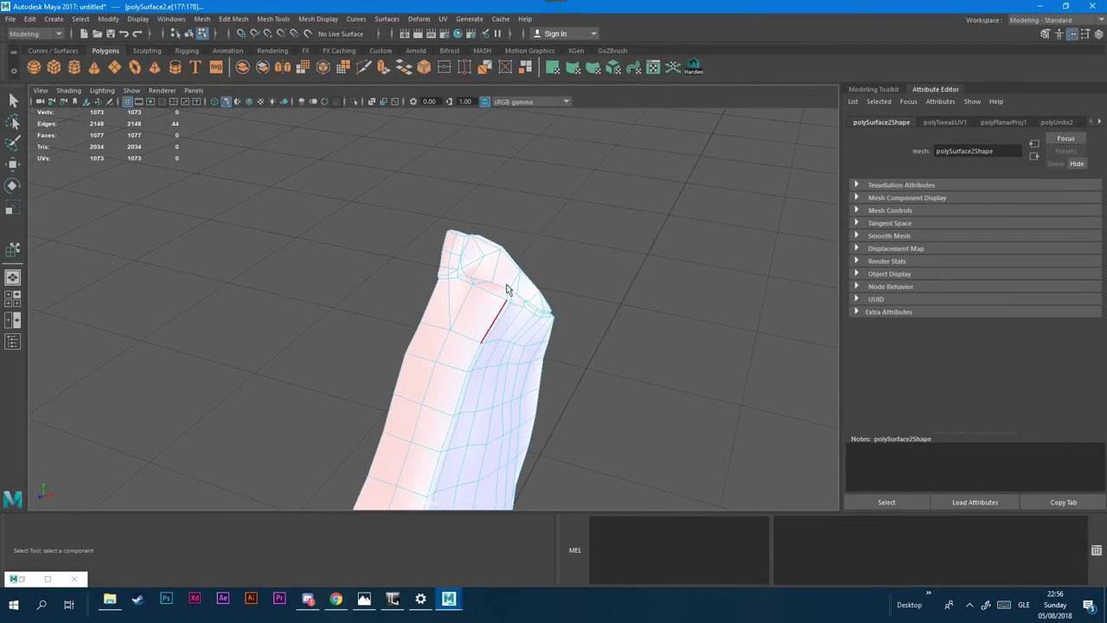
pyautogui.keyDown('alt'); pyautogui.moveTo(536, 262); pyautogui.dragTo(565, 205); pyautogui.keyUp('alt')
pyautogui.keyDown('alt'); pyautogui.moveTo(487, 334); pyautogui.dragTo(487, 308); pyautogui.keyUp('alt')
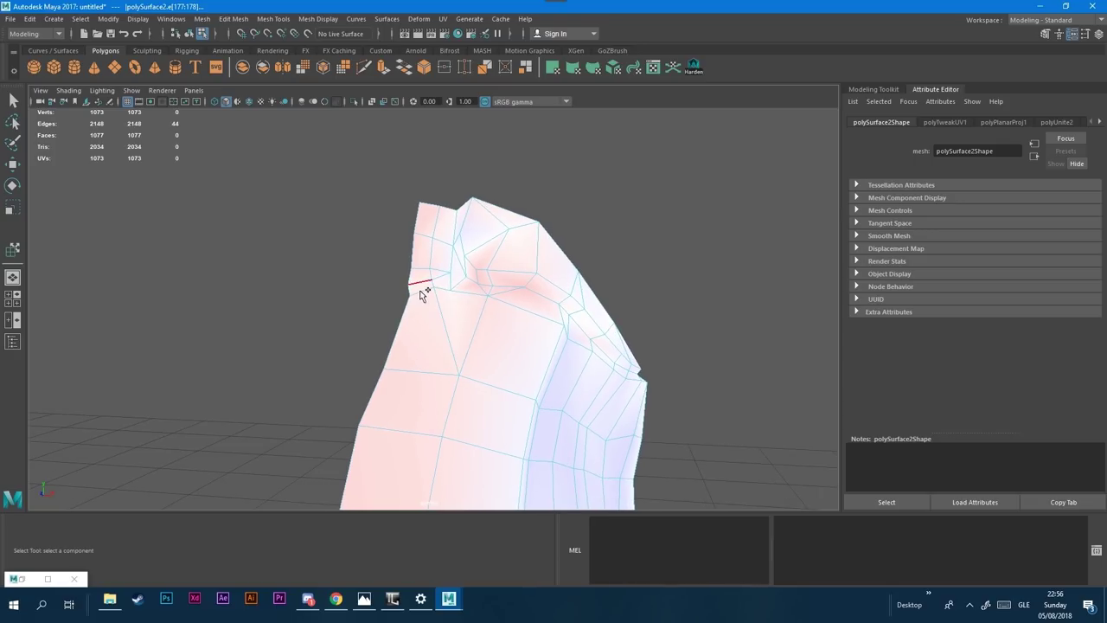
pyautogui.scroll(-3, 453, 318)
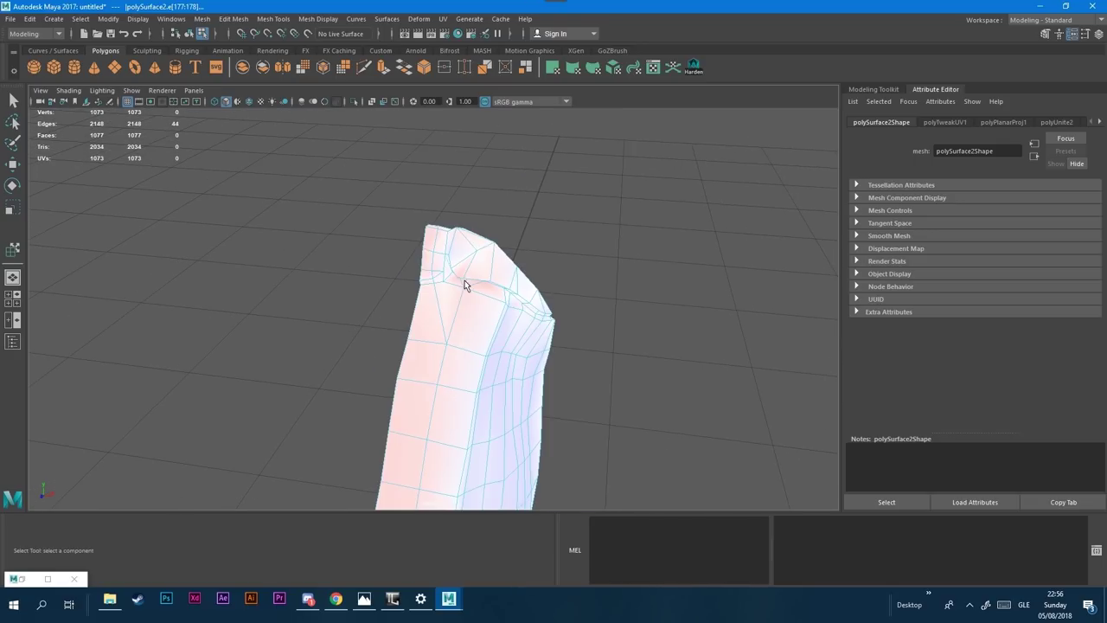
pyautogui.keyDown('alt'); pyautogui.moveTo(538, 330); pyautogui.dragTo(516, 328); pyautogui.keyUp('alt')
pyautogui.scroll(5, 401, 326)
pyautogui.keyDown('alt'); pyautogui.moveTo(415, 316); pyautogui.dragTo(438, 322); pyautogui.keyUp('alt')
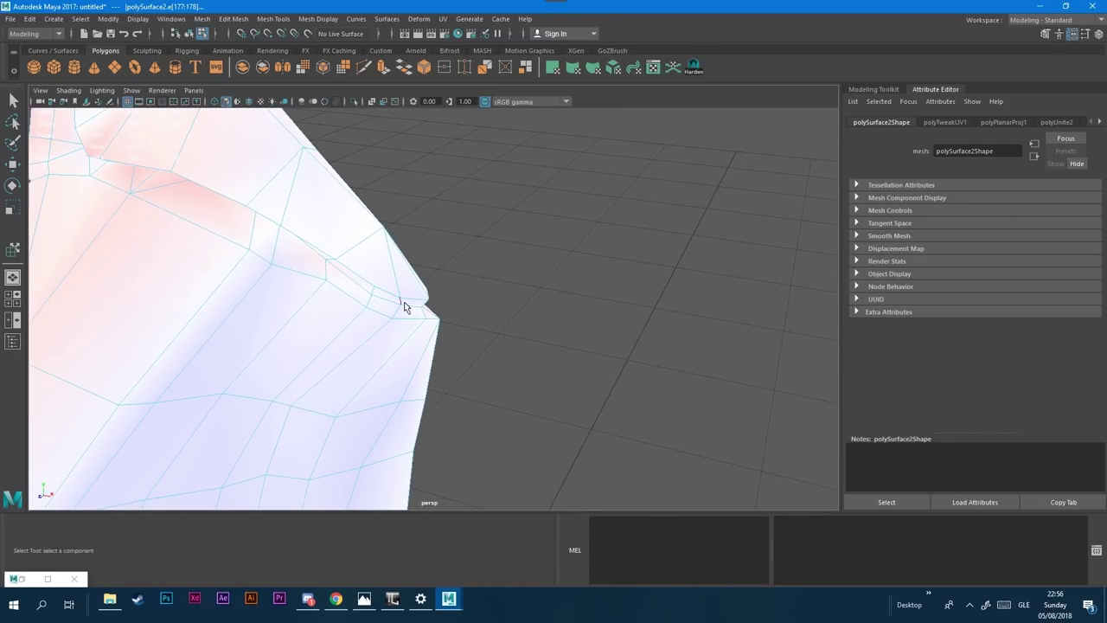
pyautogui.scroll(5, 500, 292)
pyautogui.scroll(-5, 499, 292)
pyautogui.keyDown('alt'); pyautogui.moveTo(499, 292); pyautogui.dragTo(495, 283); pyautogui.keyUp('alt')
pyautogui.keyDown('alt'); pyautogui.moveTo(494, 283); pyautogui.dragTo(574, 355, button='middle'); pyautogui.keyUp('alt')
pyautogui.scroll(5, 574, 361)
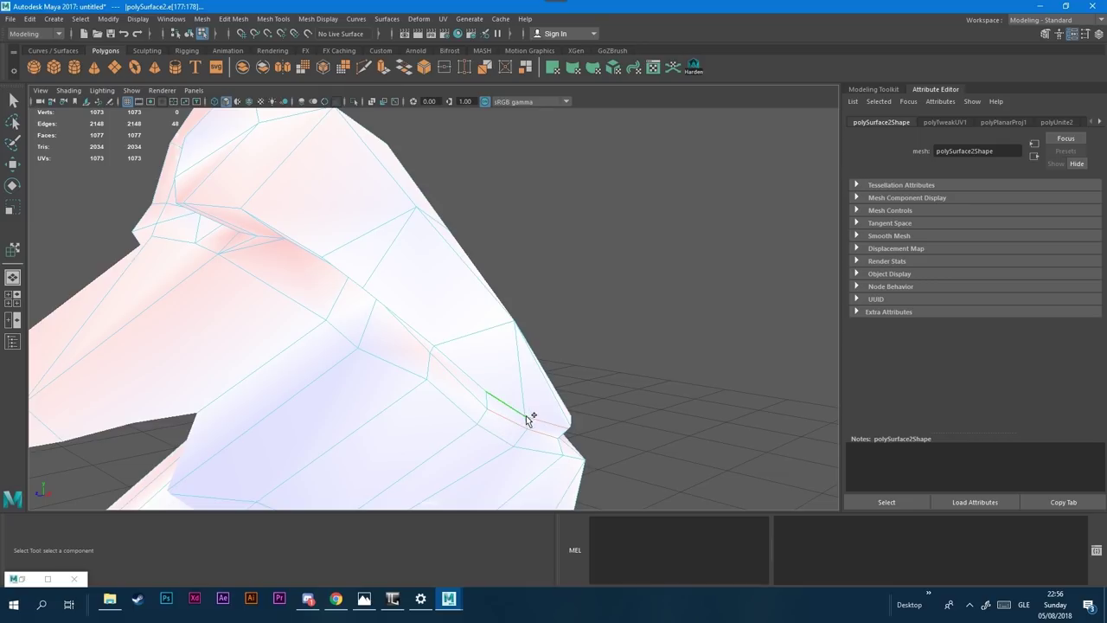
# Step: Correct the edges at the outer end of the upper tip's crease and continue the seam selection along it
pyautogui.keyDown('ctrl'); pyautogui.click(528, 419); pyautogui.keyUp('ctrl')
pyautogui.keyDown('ctrl'); pyautogui.click(549, 425); pyautogui.keyUp('ctrl')
pyautogui.scroll(5, 571, 403)
pyautogui.keyDown('alt'); pyautogui.moveTo(573, 403); pyautogui.dragTo(601, 403); pyautogui.keyUp('alt')
pyautogui.scroll(-5, 603, 403)
pyautogui.keyDown('shift'); pyautogui.click(611, 350); pyautogui.keyUp('shift')
pyautogui.keyDown('shift'); pyautogui.click(553, 292); pyautogui.keyUp('shift')
pyautogui.keyDown('shift'); pyautogui.click(510, 249); pyautogui.keyUp('shift')
pyautogui.scroll(-4, 410, 217)
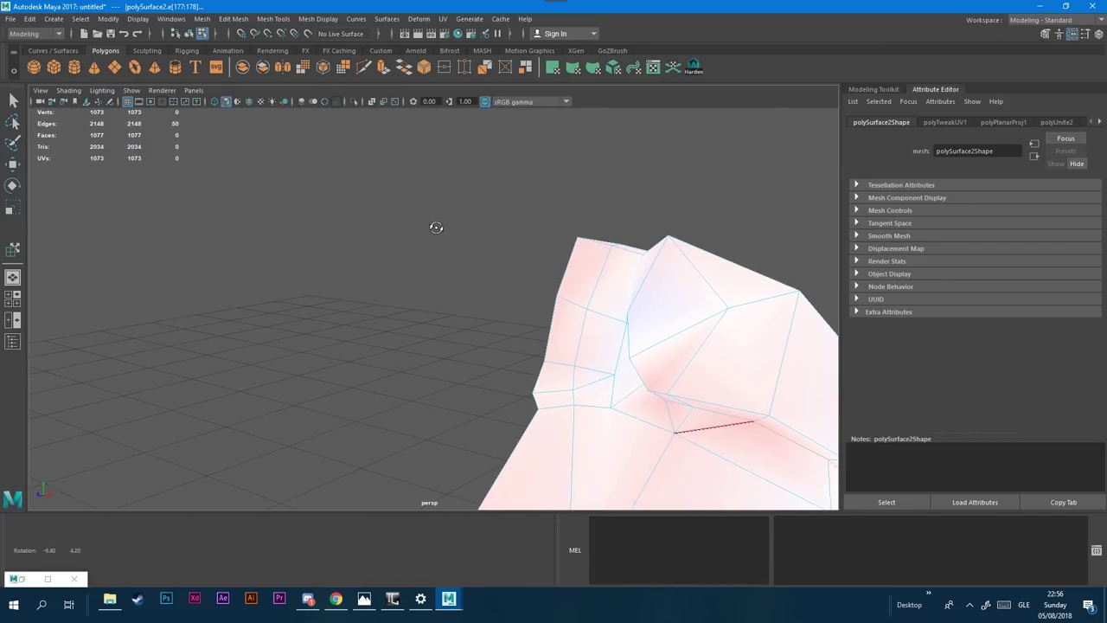
# Step: Examine the crease and surrounding edges below the headpiece's upper tip for the route of the remaining seam
pyautogui.keyDown('alt'); pyautogui.moveTo(678, 407); pyautogui.dragTo(623, 410); pyautogui.keyUp('alt')
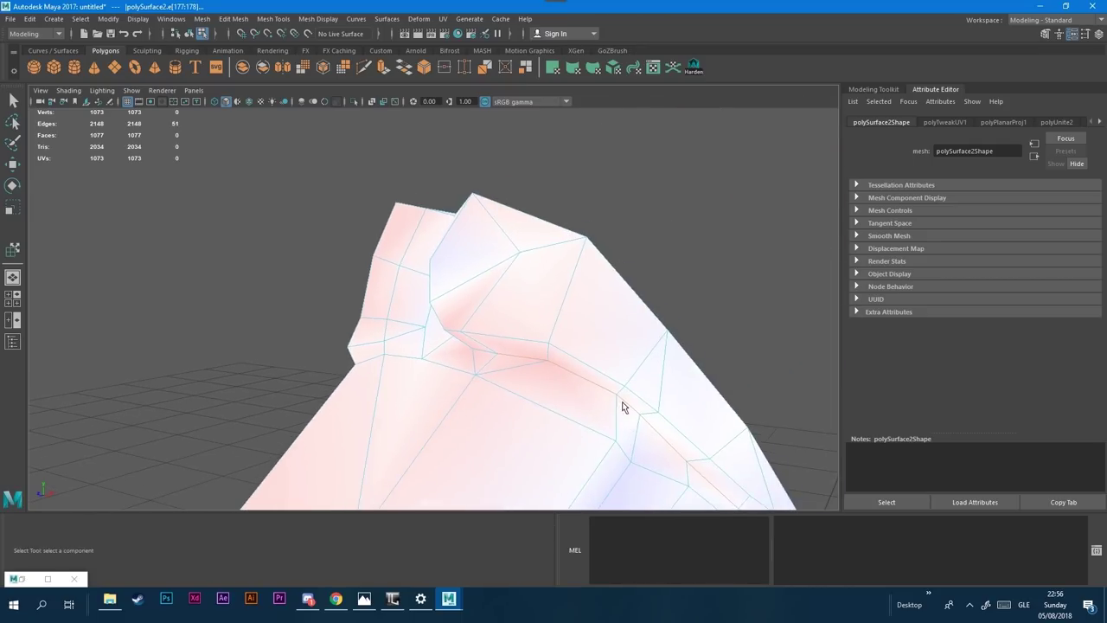
pyautogui.keyDown('alt'); pyautogui.moveTo(622, 410); pyautogui.dragTo(577, 249, button='middle'); pyautogui.keyUp('alt')
pyautogui.scroll(2, 628, 233)
pyautogui.scroll(-5, 632, 301)
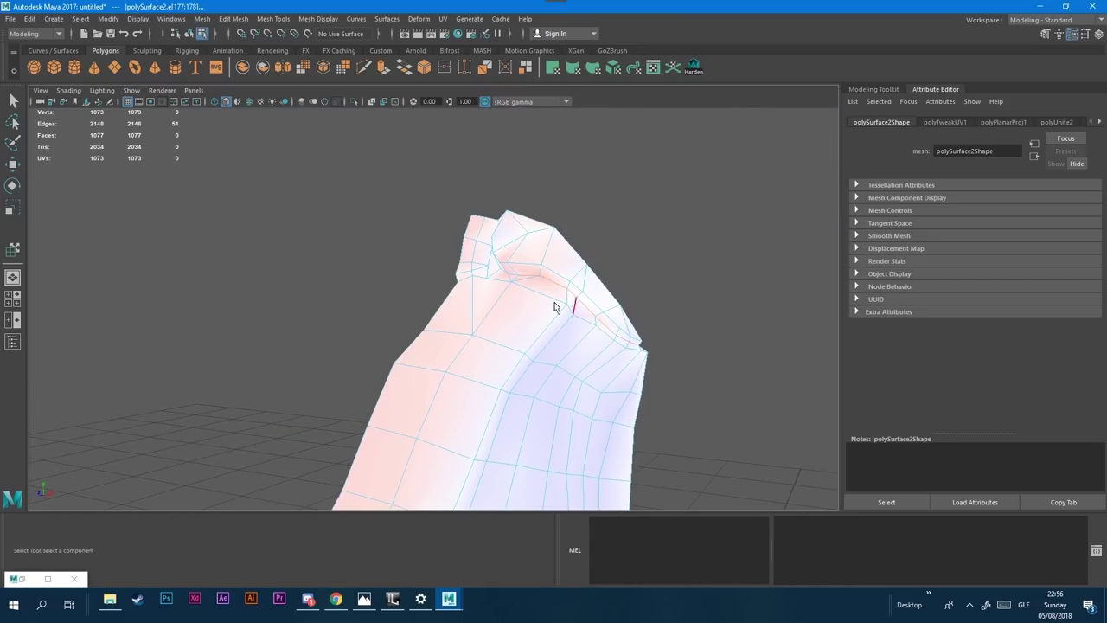
pyautogui.scroll(-2, 523, 338)
pyautogui.scroll(3, 522, 338)
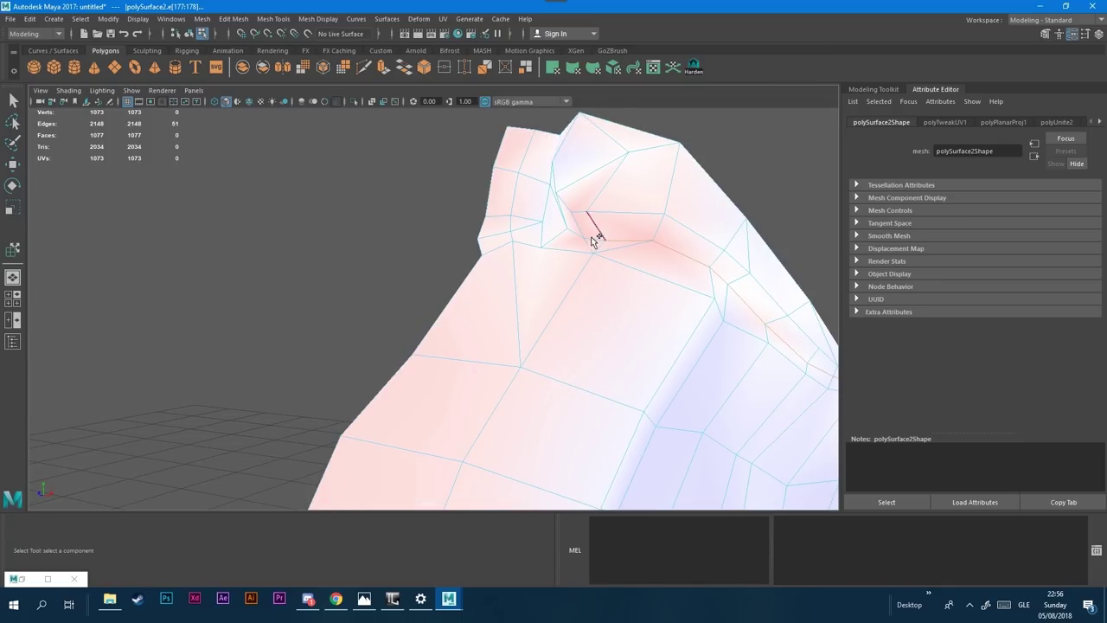
pyautogui.scroll(-3, 588, 247)
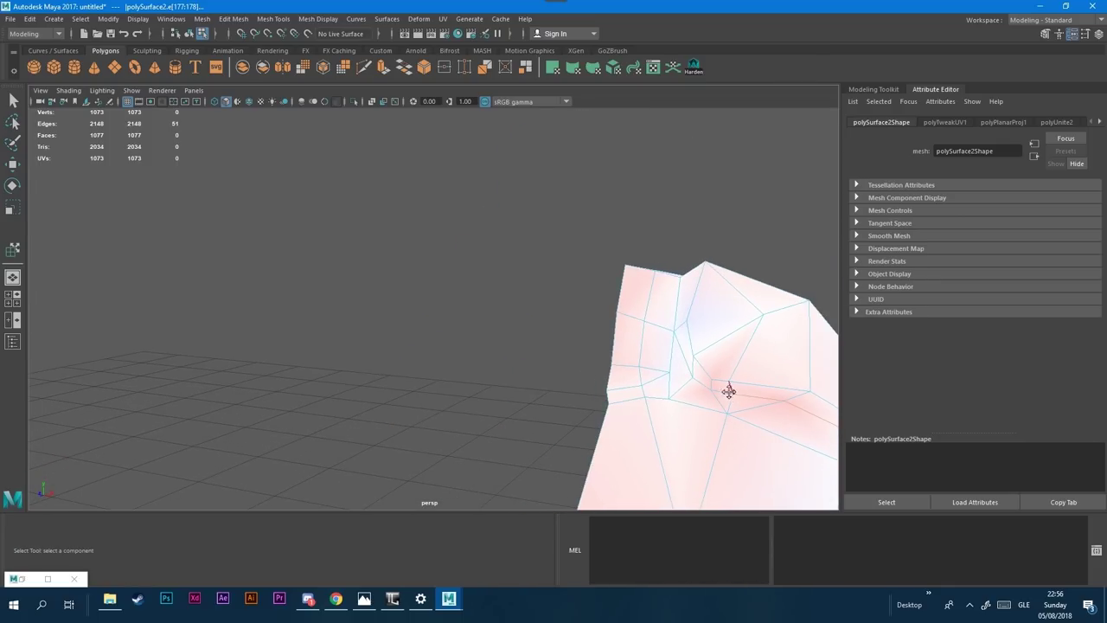
pyautogui.keyDown('alt'); pyautogui.moveTo(729, 391); pyautogui.dragTo(691, 371); pyautogui.keyUp('alt')
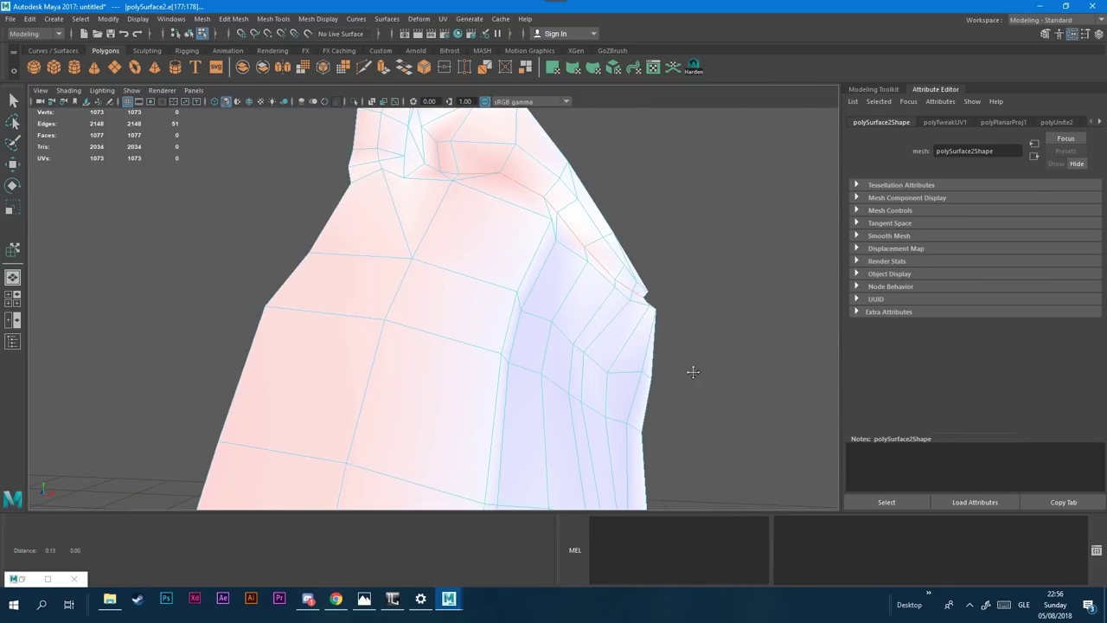
pyautogui.keyDown('ctrl'); pyautogui.click(439, 153); pyautogui.keyUp('ctrl')
pyautogui.keyDown('alt'); pyautogui.moveTo(635, 345); pyautogui.dragTo(584, 329); pyautogui.keyUp('alt')
pyautogui.keyDown('ctrl'); pyautogui.click(264, 197); pyautogui.keyUp('ctrl')
pyautogui.keyDown('alt'); pyautogui.moveTo(524, 352); pyautogui.dragTo(326, 353); pyautogui.keyUp('alt')
pyautogui.scroll(-5, 448, 317)
pyautogui.scroll(3, 325, 348)
pyautogui.keyDown('alt'); pyautogui.moveTo(325, 349); pyautogui.dragTo(421, 361, button='middle'); pyautogui.keyUp('alt')
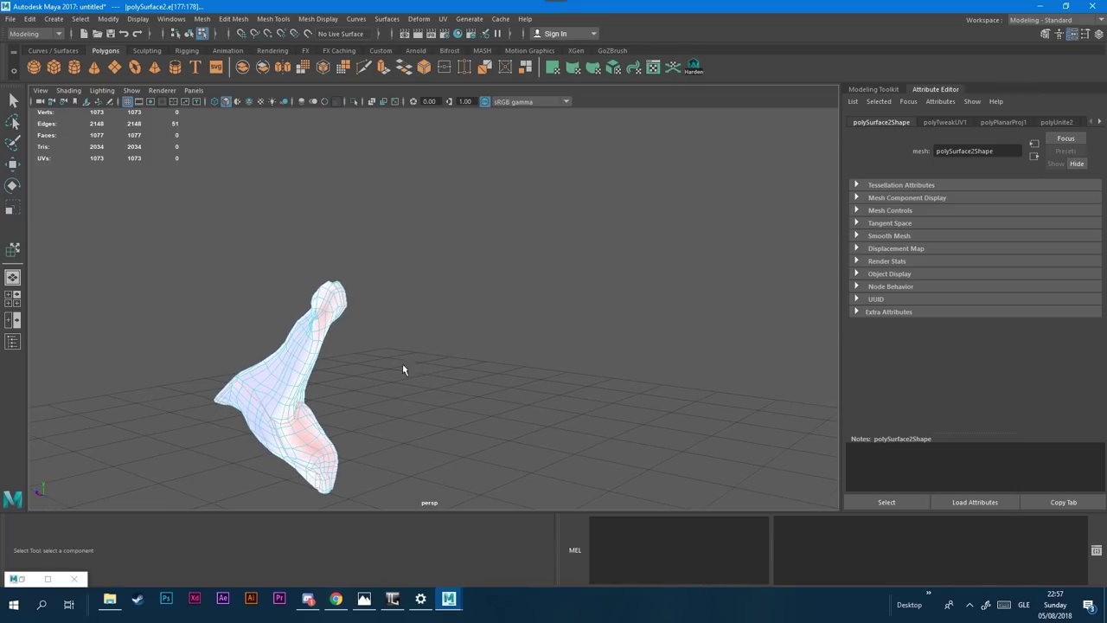
# Step: Extend the seam edge selection from the crease onto the opposite side of the headpiece's upper tip
pyautogui.scroll(4, 406, 354)
pyautogui.keyDown('alt'); pyautogui.moveTo(271, 308); pyautogui.dragTo(429, 367, button='middle'); pyautogui.keyUp('alt')
pyautogui.scroll(4, 424, 370)
pyautogui.keyDown('alt'); pyautogui.moveTo(381, 403); pyautogui.dragTo(379, 400); pyautogui.keyUp('alt')
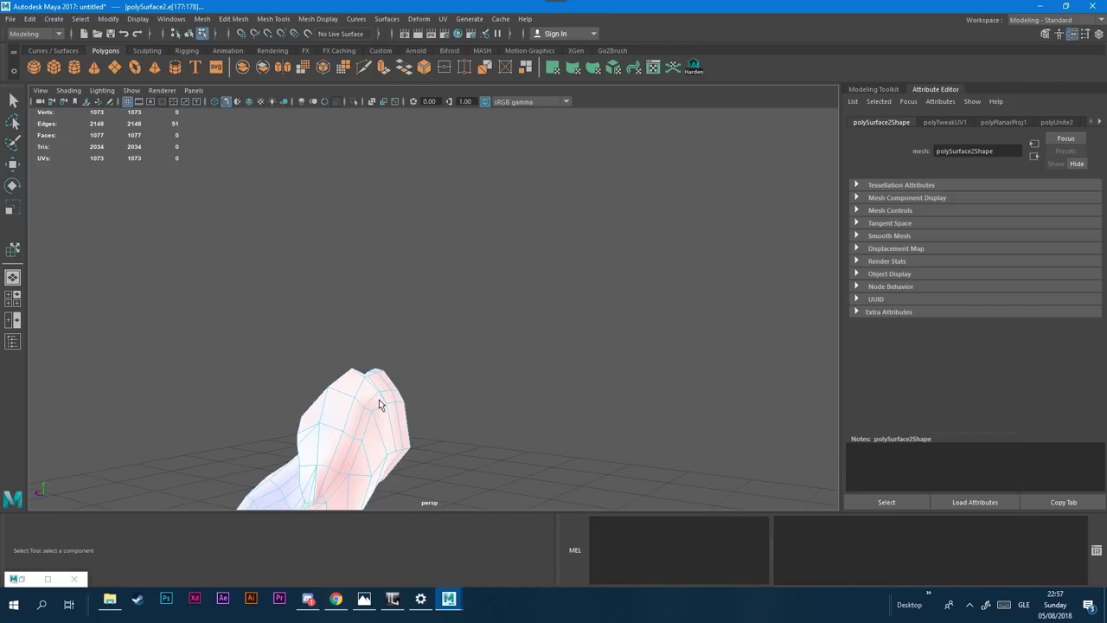
pyautogui.keyDown('alt'); pyautogui.moveTo(379, 400); pyautogui.dragTo(427, 246, button='middle'); pyautogui.keyUp('alt')
pyautogui.scroll(-3, 368, 342)
pyautogui.keyDown('alt'); pyautogui.moveTo(333, 340); pyautogui.dragTo(421, 323, button='middle'); pyautogui.keyUp('alt')
pyautogui.scroll(5, 459, 300)
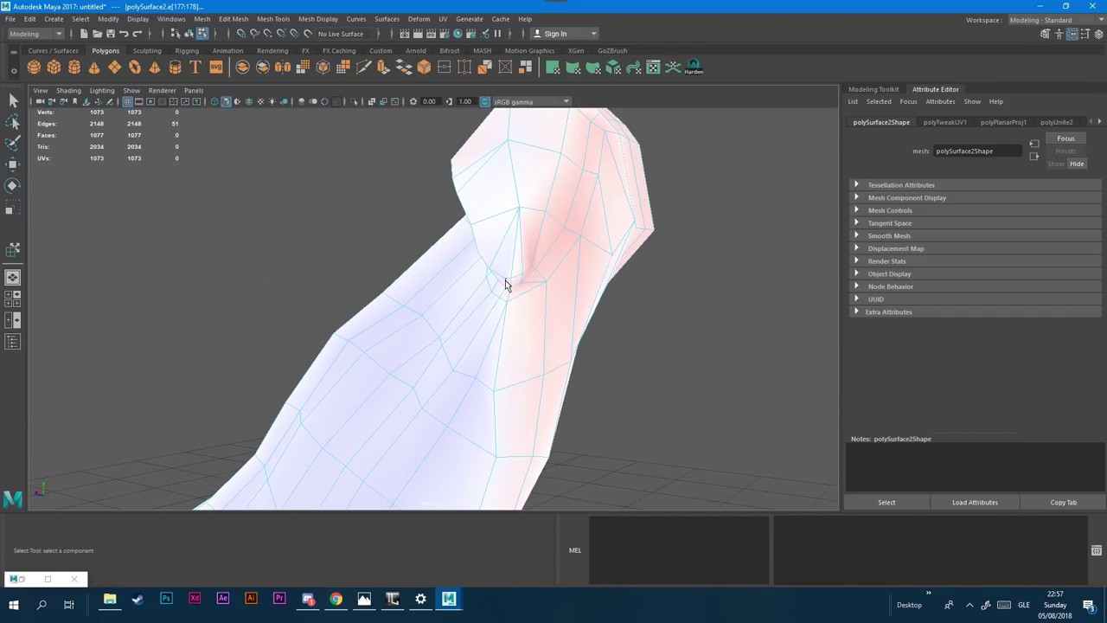
pyautogui.scroll(2, 507, 285)
pyautogui.scroll(-4, 507, 288)
pyautogui.keyDown('alt'); pyautogui.moveTo(484, 281); pyautogui.dragTo(299, 330); pyautogui.keyUp('alt')
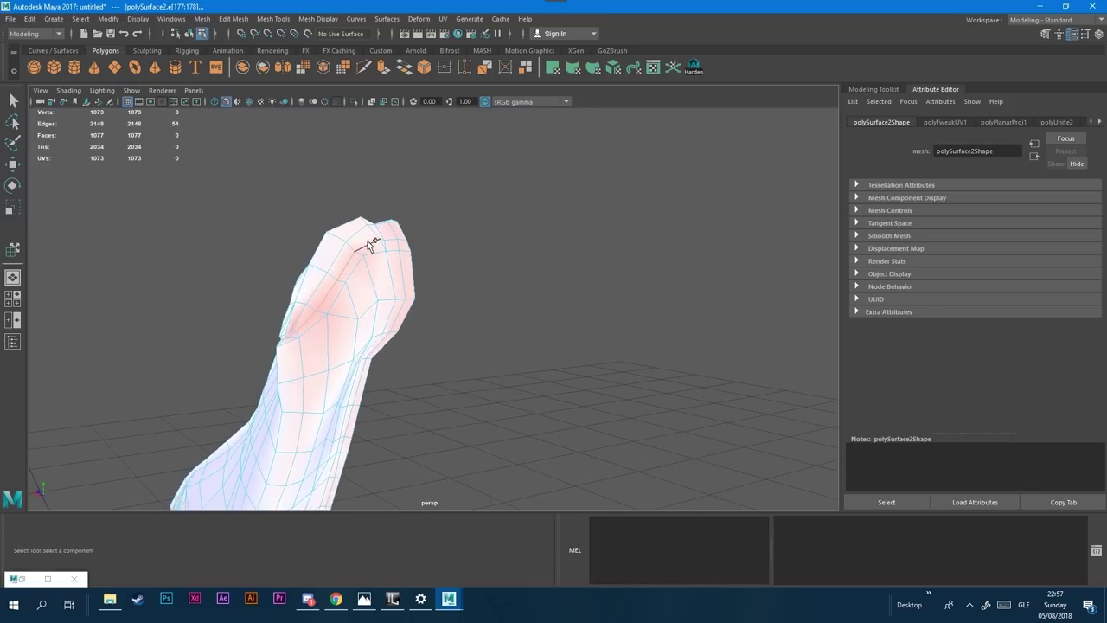
# Step: Complete the seam edge selection around the upper tip and along the remaining headpiece edges
pyautogui.keyDown('alt'); pyautogui.moveTo(431, 252); pyautogui.dragTo(341, 286); pyautogui.keyUp('alt')
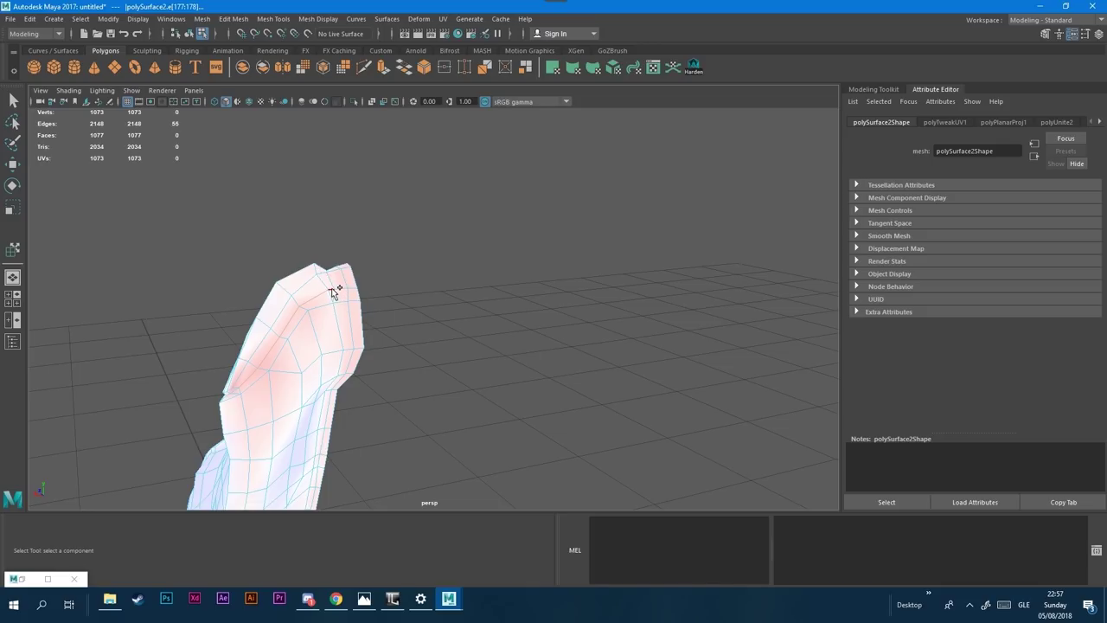
pyautogui.keyDown('alt'); pyautogui.moveTo(371, 320); pyautogui.dragTo(471, 242); pyautogui.keyUp('alt')
pyautogui.scroll(5, 473, 216)
pyautogui.keyDown('alt'); pyautogui.moveTo(512, 140); pyautogui.dragTo(481, 207, button='middle'); pyautogui.keyUp('alt')
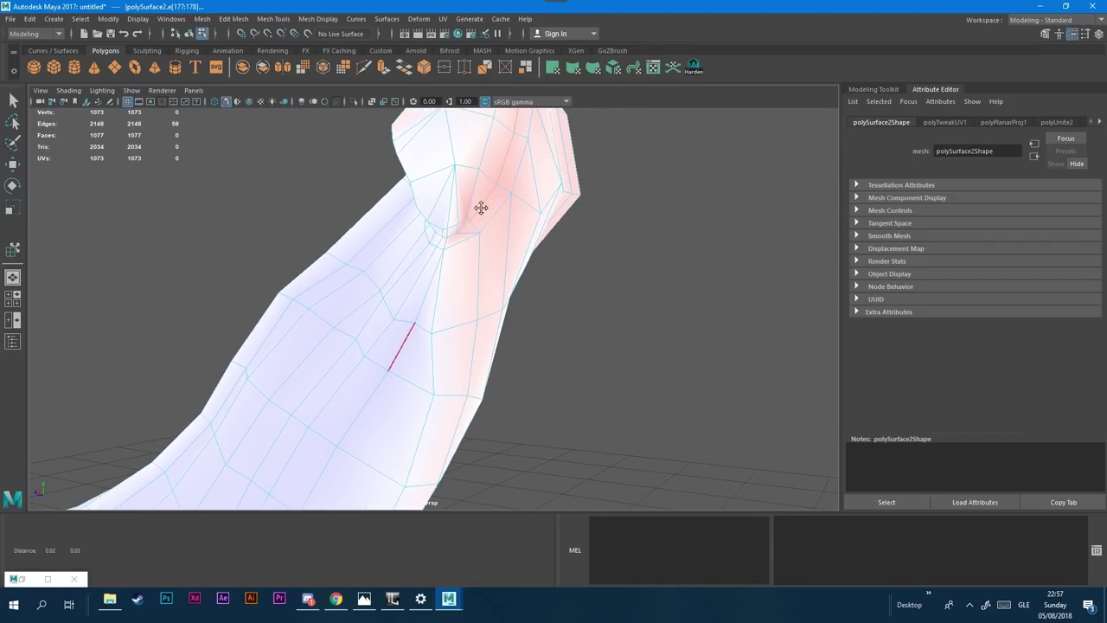
pyautogui.keyDown('alt'); pyautogui.moveTo(453, 237); pyautogui.dragTo(590, 190); pyautogui.keyUp('alt')
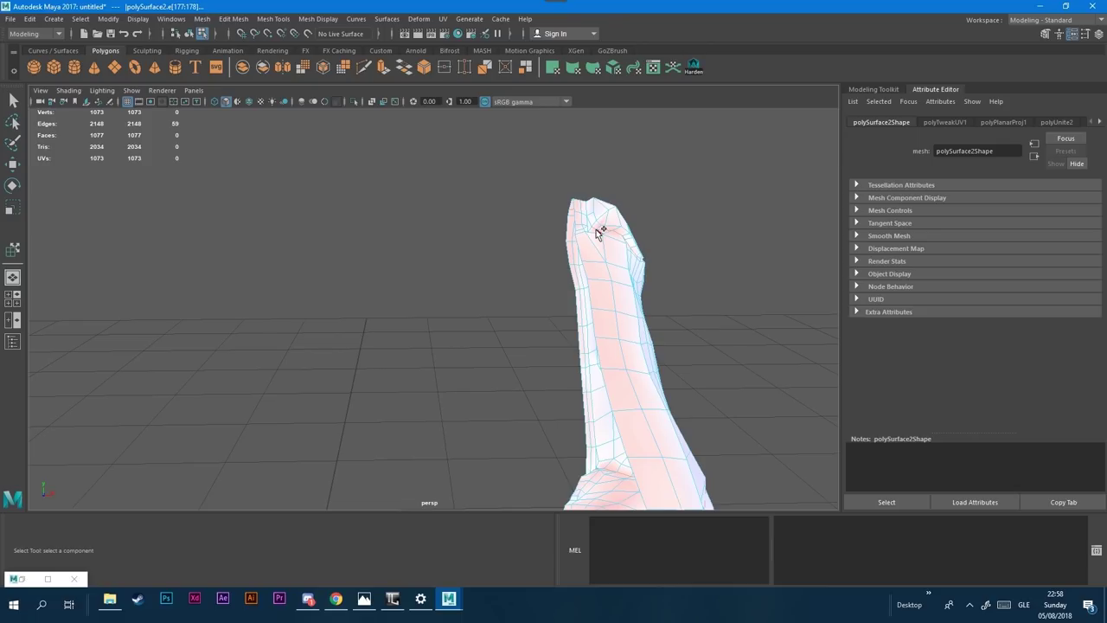
pyautogui.keyDown('alt'); pyautogui.moveTo(601, 232); pyautogui.dragTo(789, 349); pyautogui.keyUp('alt')
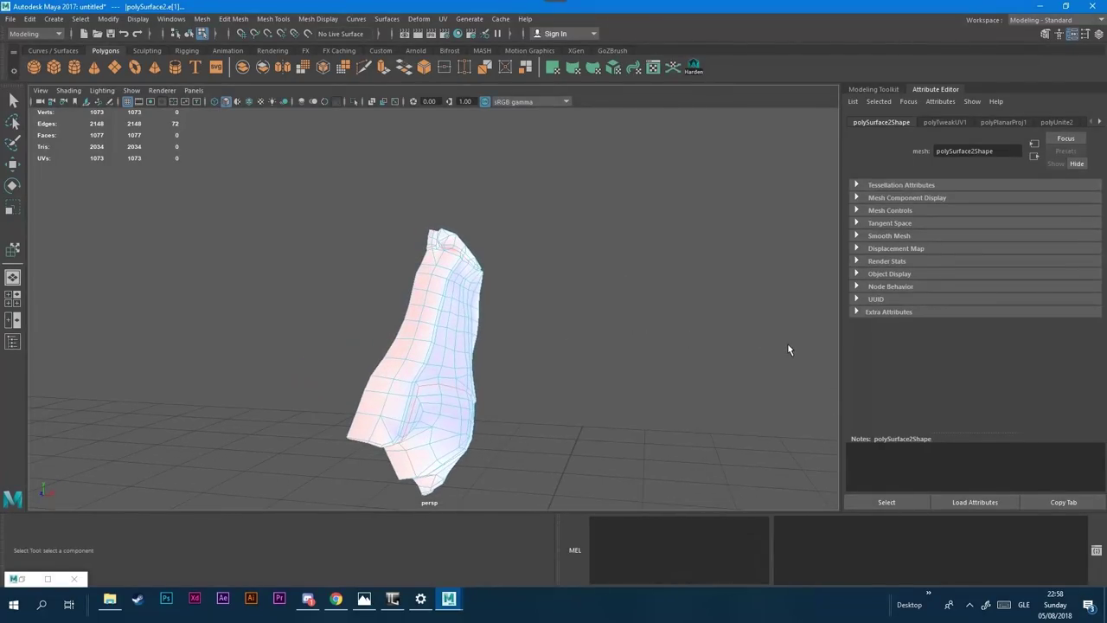
# Step: Open the UV Editor and cut the UVs along the selected seam edges
pyautogui.click(443, 19)
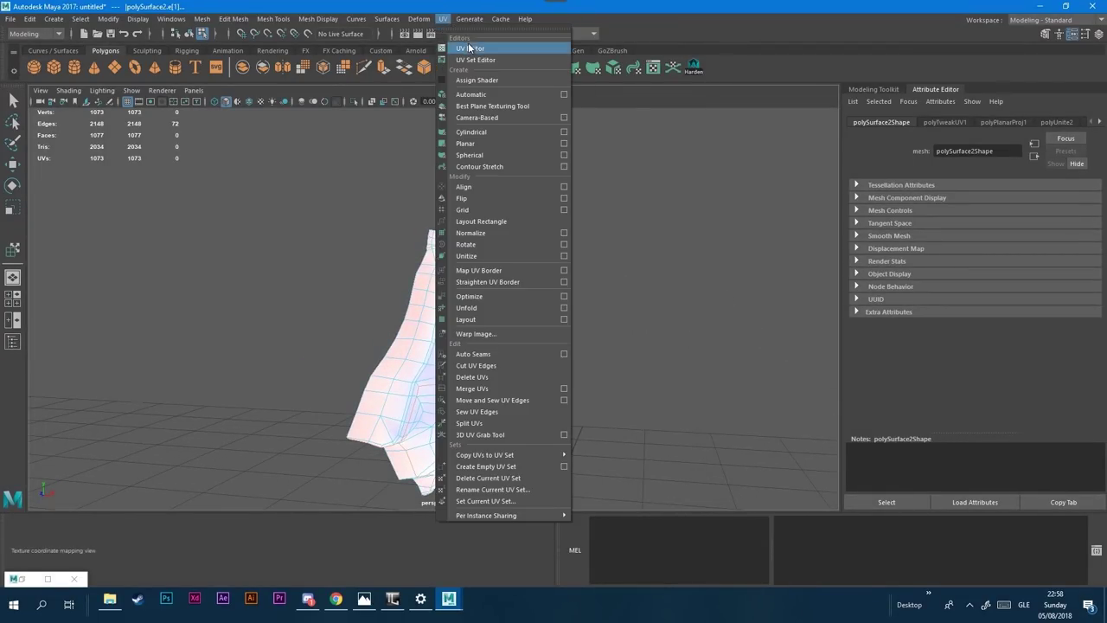
pyautogui.click(466, 49)
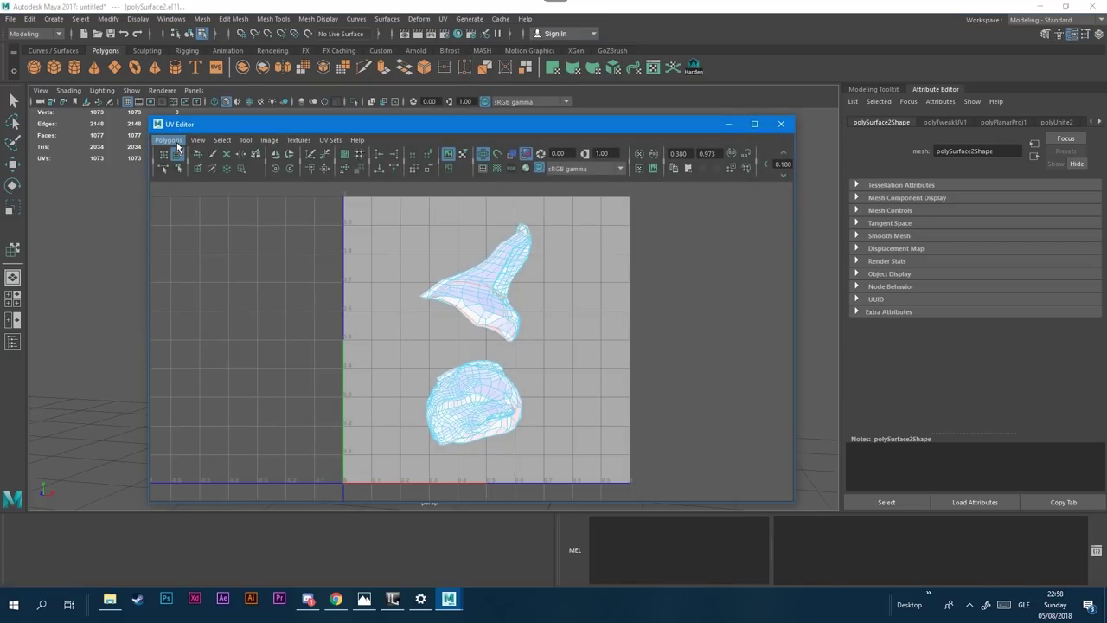
pyautogui.click(171, 140)
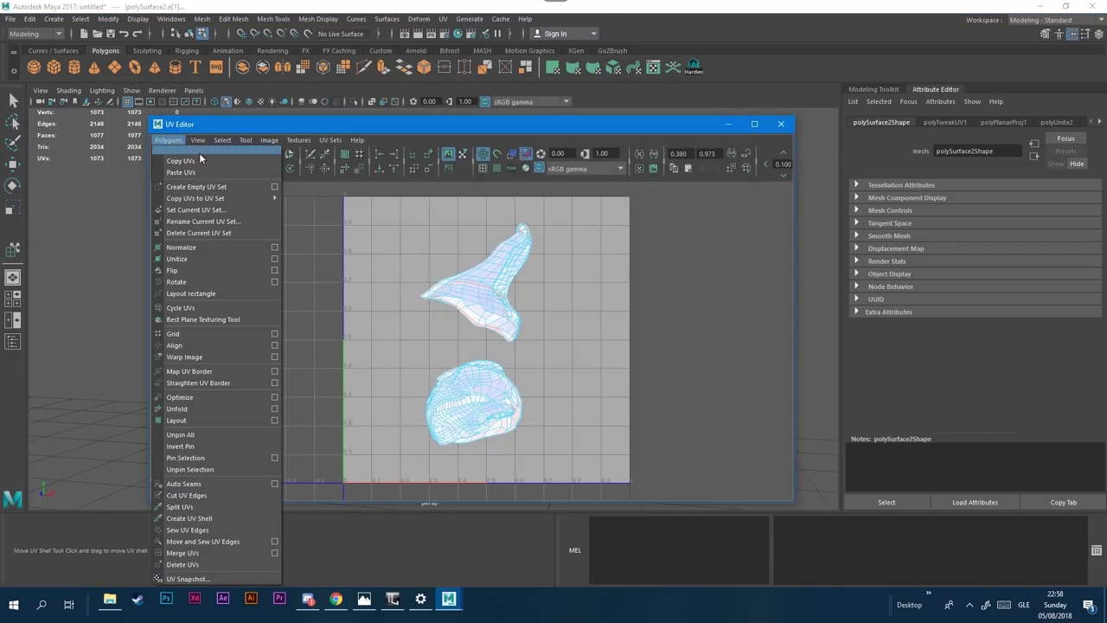
pyautogui.click(182, 496)
pyautogui.scroll(4, 440, 298)
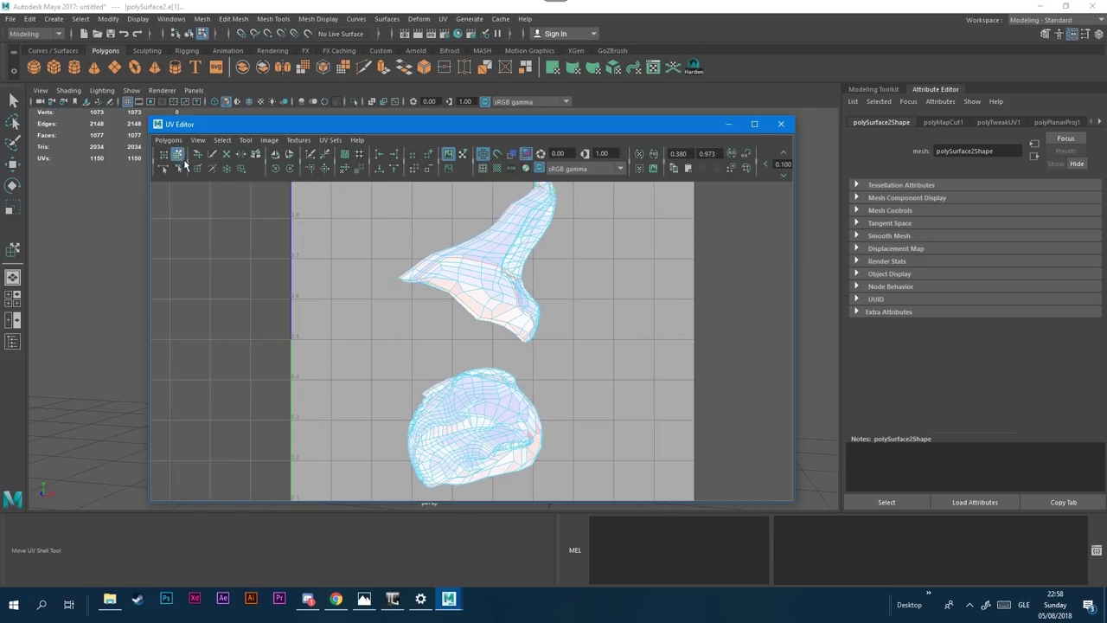
# Step: Separate the lower underside UV shell and the main headpiece shell from the overlapping pieces with the Move UV Shell tool
pyautogui.click(177, 154)
pyautogui.moveTo(465, 289); pyautogui.dragTo(356, 325)
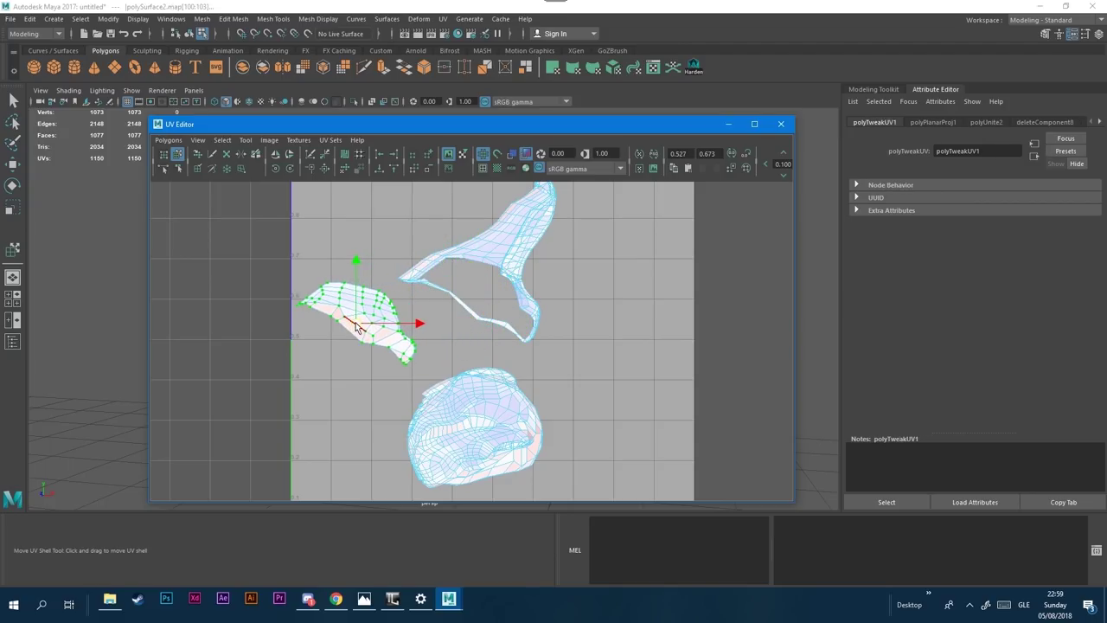
pyautogui.click(480, 254)
pyautogui.moveTo(481, 231); pyautogui.dragTo(394, 203)
pyautogui.scroll(-1, 513, 248)
# Step: Move the small upper tip shells and the narrow back lobe shell apart so that they no longer overlap
pyautogui.click(537, 201)
pyautogui.moveTo(538, 203); pyautogui.dragTo(560, 241)
pyautogui.click(517, 309)
pyautogui.moveTo(516, 309); pyautogui.dragTo(543, 320)
pyautogui.scroll(1, 478, 275)
pyautogui.keyDown('alt'); pyautogui.moveTo(479, 297); pyautogui.dragTo(489, 318, button='middle'); pyautogui.keyUp('alt')
pyautogui.click(546, 204)
pyautogui.moveTo(545, 204); pyautogui.dragTo(522, 245)
# Step: Unfold the main headpiece UV shell and the curved underside shell with the Unfold UV Tool
pyautogui.scroll(-1, 447, 300)
pyautogui.click(437, 249)
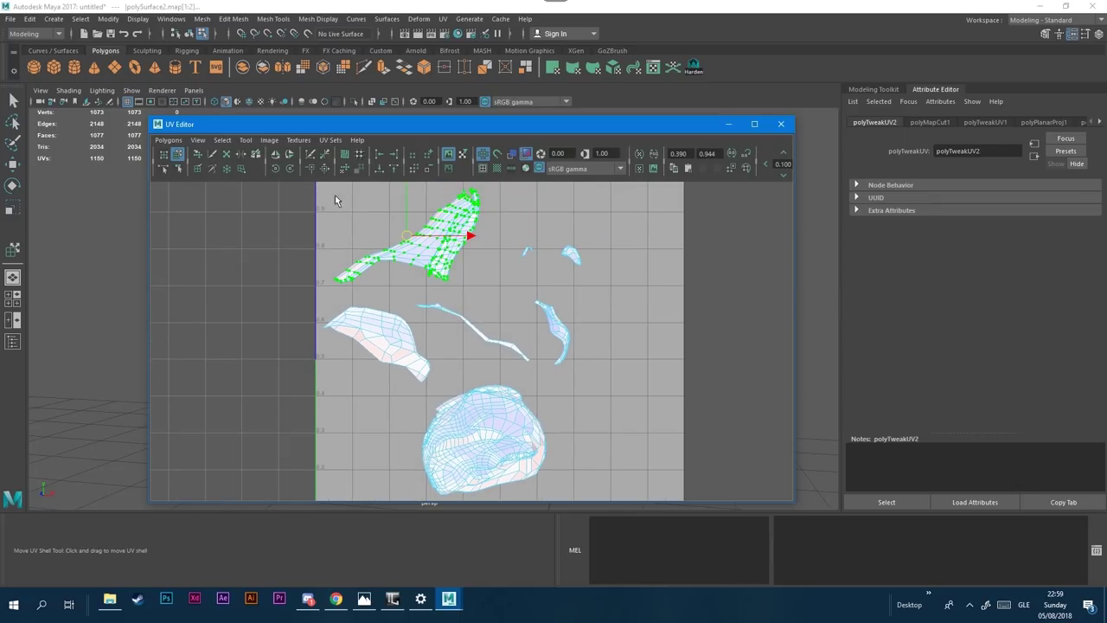
pyautogui.click(198, 155)
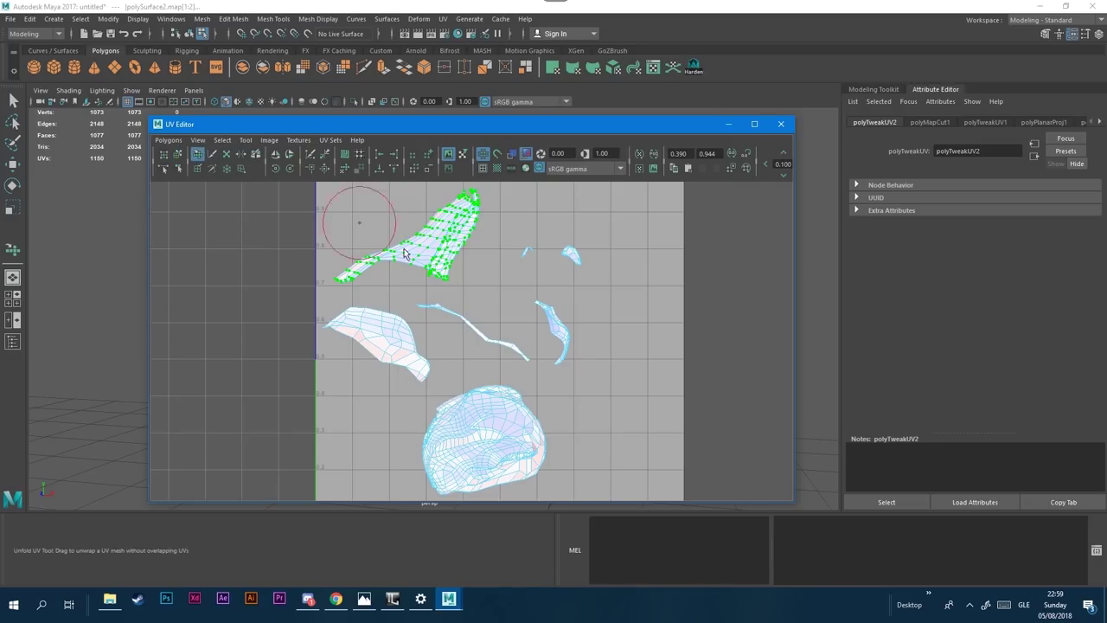
pyautogui.moveTo(432, 254)
pyautogui.mouseDown()
pyautogui.moveTo(458, 226)
pyautogui.moveTo(406, 208)
pyautogui.moveTo(368, 260)
pyautogui.moveTo(435, 252)
pyautogui.moveTo(422, 272)
pyautogui.moveTo(365, 288)
pyautogui.moveTo(388, 210)
pyautogui.moveTo(467, 207)
pyautogui.moveTo(408, 261)
pyautogui.mouseUp()
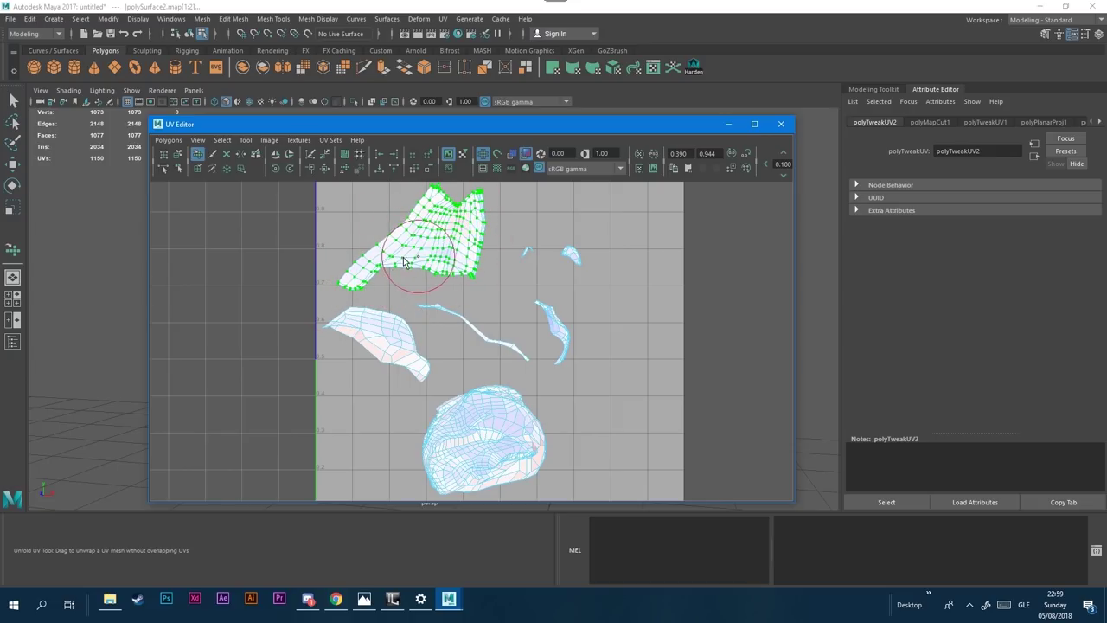
pyautogui.click(178, 156)
pyautogui.click(370, 333)
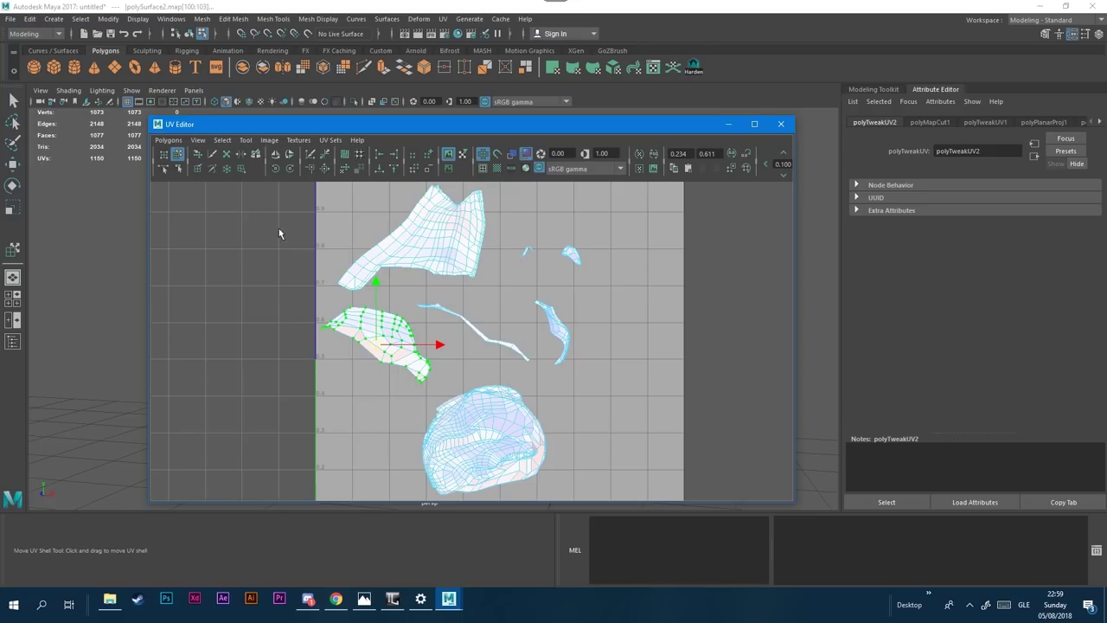
pyautogui.click(197, 153)
pyautogui.moveTo(366, 318); pyautogui.dragTo(385, 353)
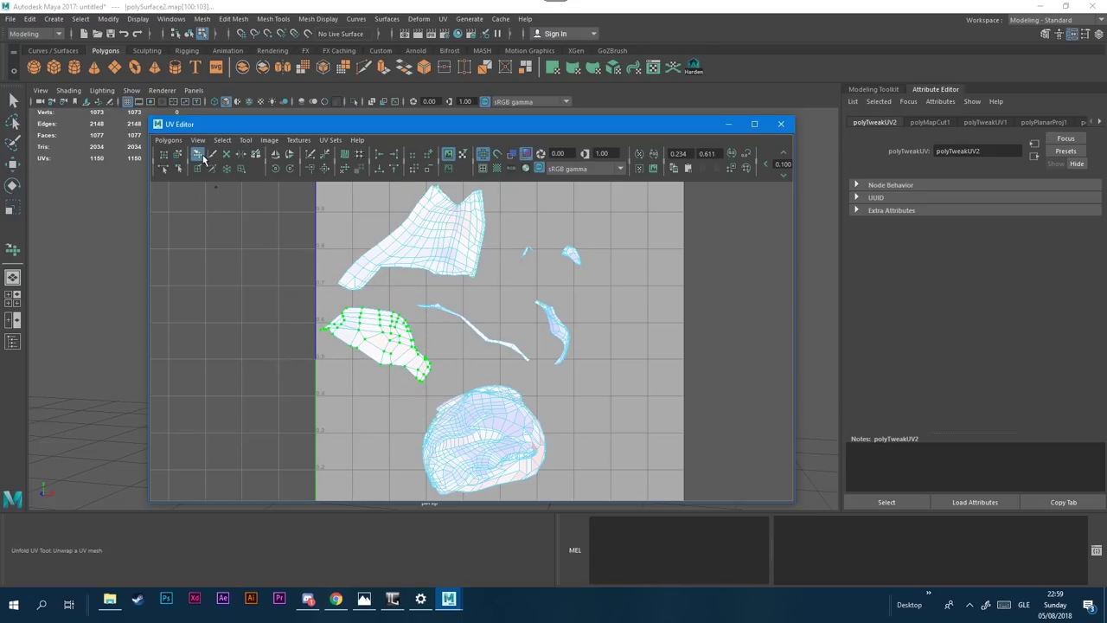
# Step: Unfold the long thin strip shell and the narrow back lobe shell with the Unfold UV Tool
pyautogui.click(177, 154)
pyautogui.click(481, 343)
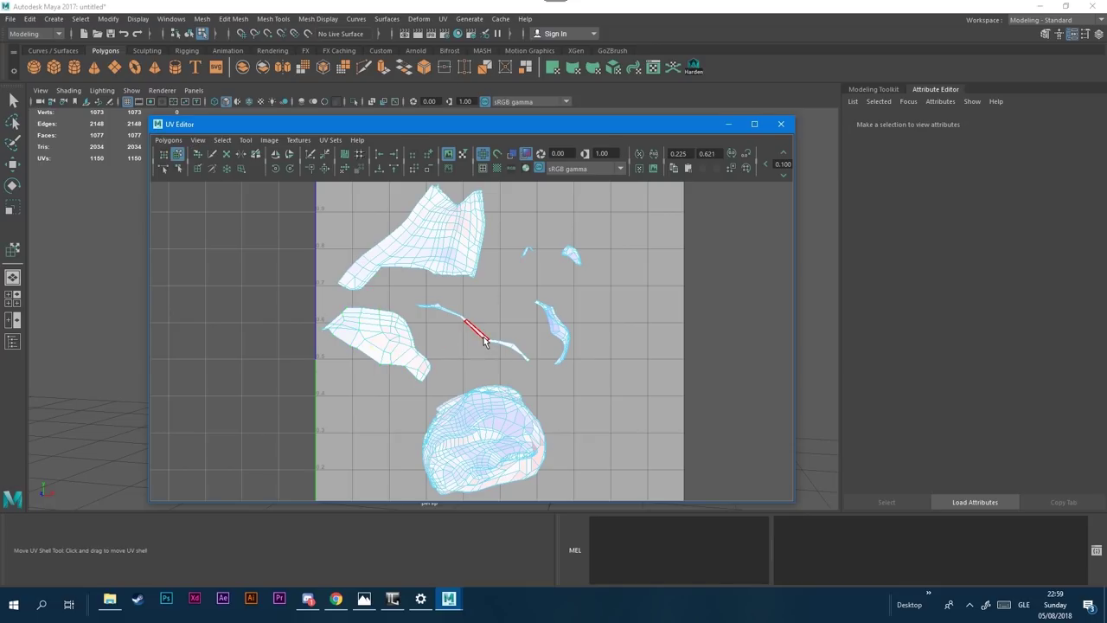
pyautogui.click(197, 153)
pyautogui.moveTo(483, 334)
pyautogui.mouseDown()
pyautogui.moveTo(443, 310)
pyautogui.moveTo(526, 363)
pyautogui.moveTo(513, 347)
pyautogui.mouseUp()
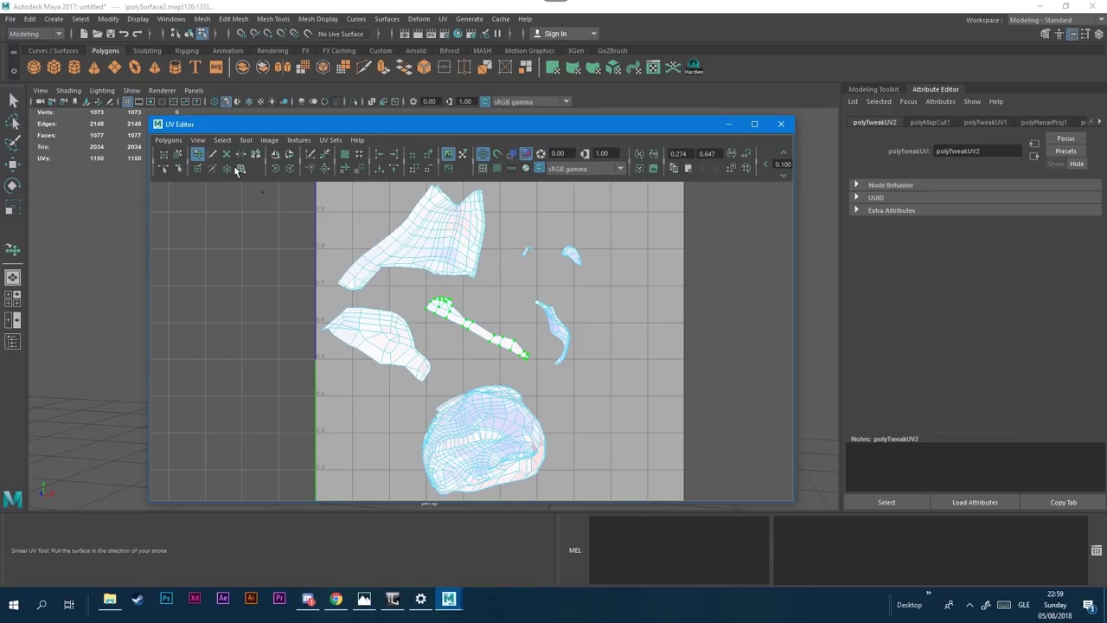
pyautogui.click(177, 154)
pyautogui.click(560, 336)
pyautogui.click(199, 153)
pyautogui.moveTo(564, 349); pyautogui.dragTo(575, 353)
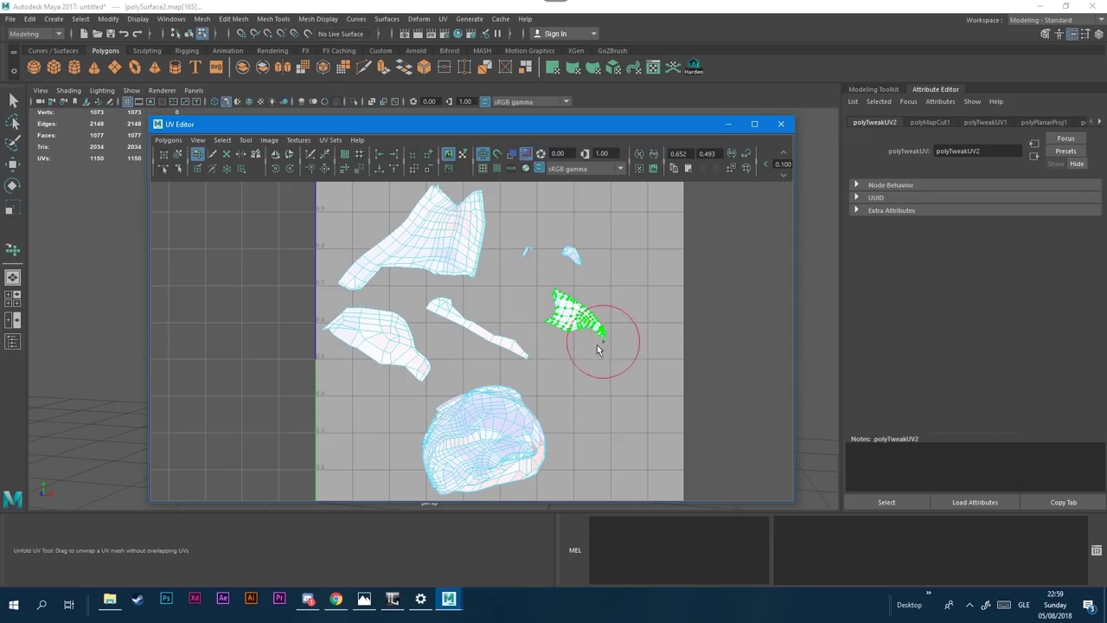
# Step: Unfold the two small upper tip shells and inspect them for remaining distortion
pyautogui.click(178, 155)
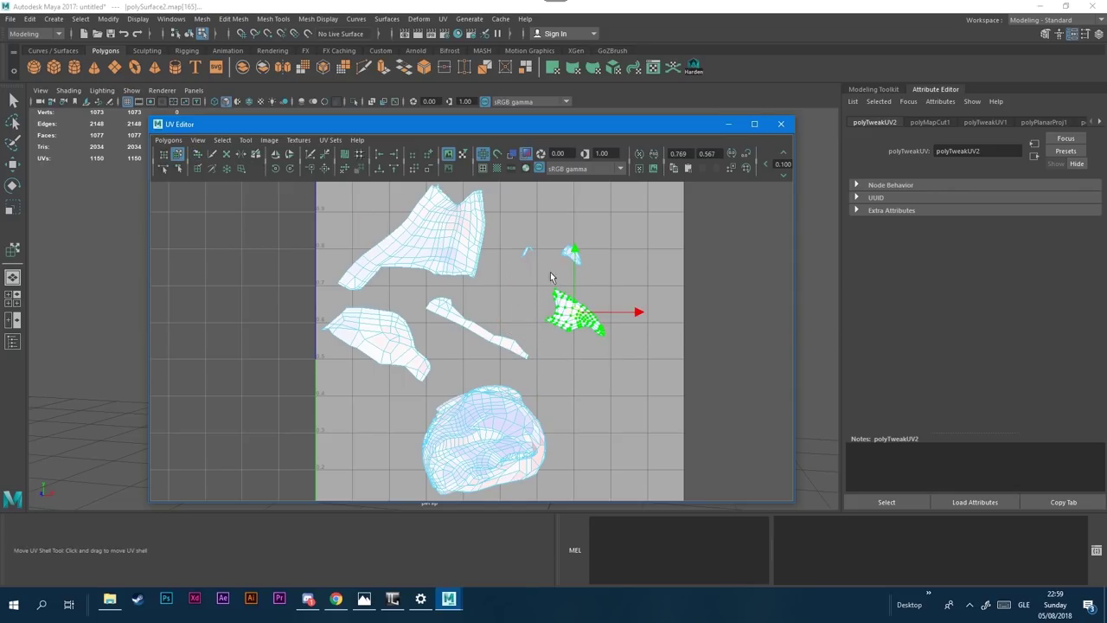
pyautogui.click(567, 252)
pyautogui.click(199, 154)
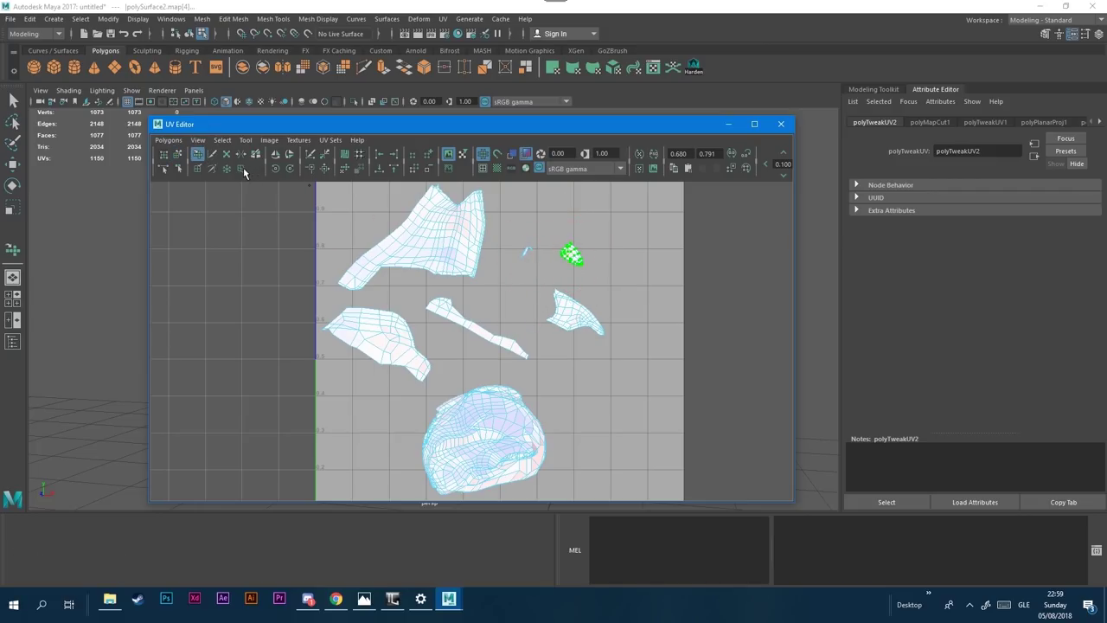
pyautogui.click(179, 155)
pyautogui.click(527, 251)
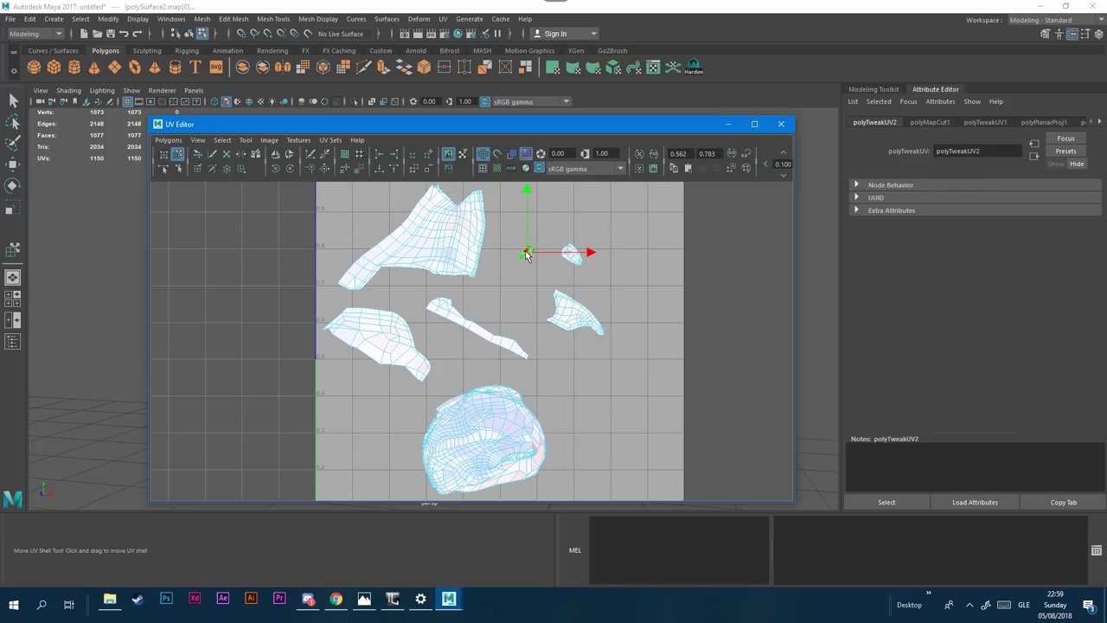
pyautogui.click(198, 159)
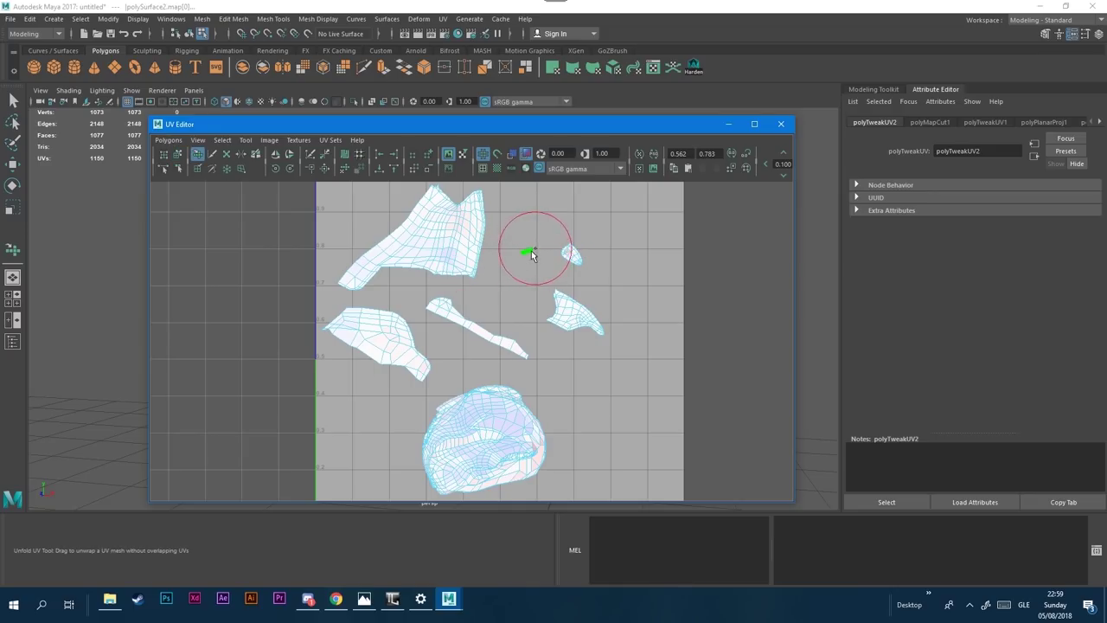
pyautogui.scroll(2, 620, 243)
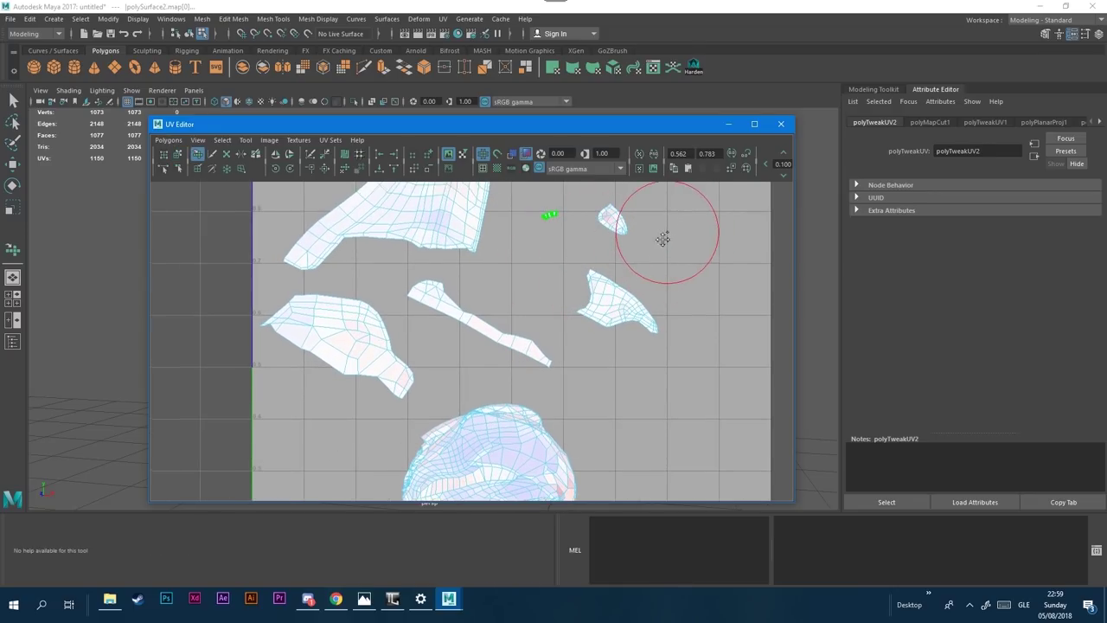
pyautogui.keyDown('alt'); pyautogui.moveTo(666, 232); pyautogui.dragTo(563, 324, button='middle'); pyautogui.keyUp('alt')
pyautogui.scroll(6, 541, 324)
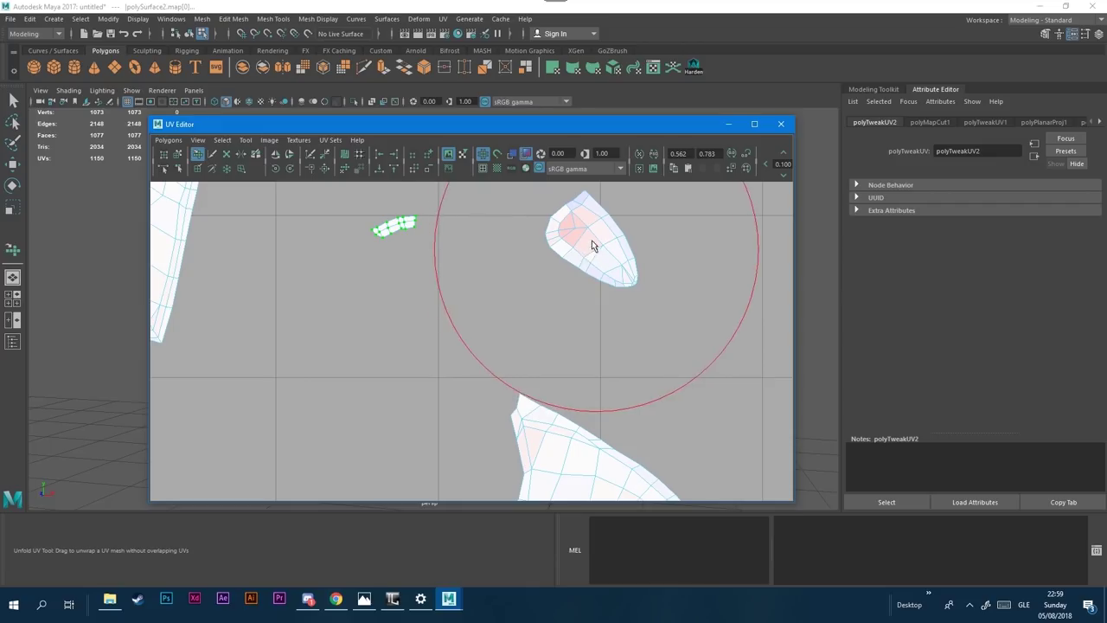
pyautogui.scroll(-3, 575, 229)
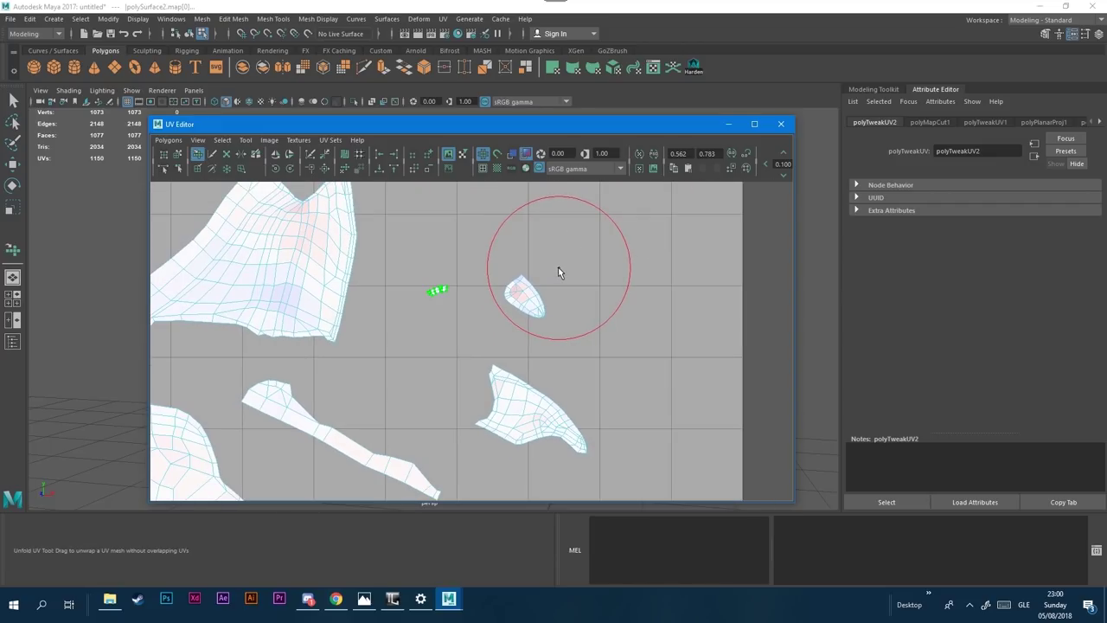
pyautogui.scroll(-4, 558, 272)
# Step: Select the two edges running into the distorted red area of the headpiece's upper tip and cut their UVs
pyautogui.click(177, 154)
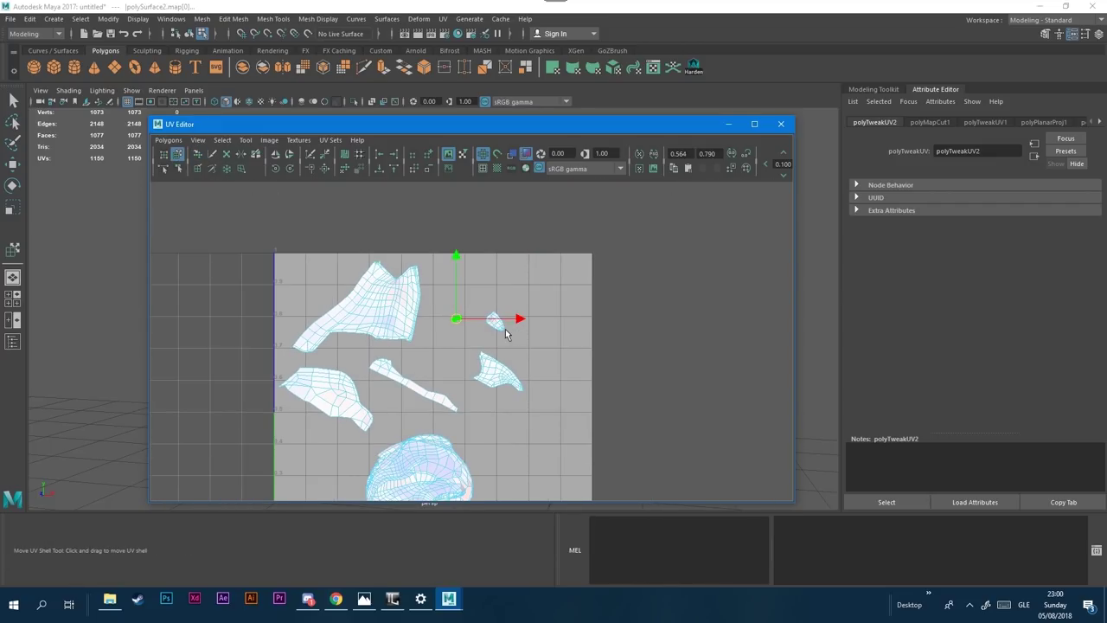
pyautogui.click(497, 326)
pyautogui.click(106, 301)
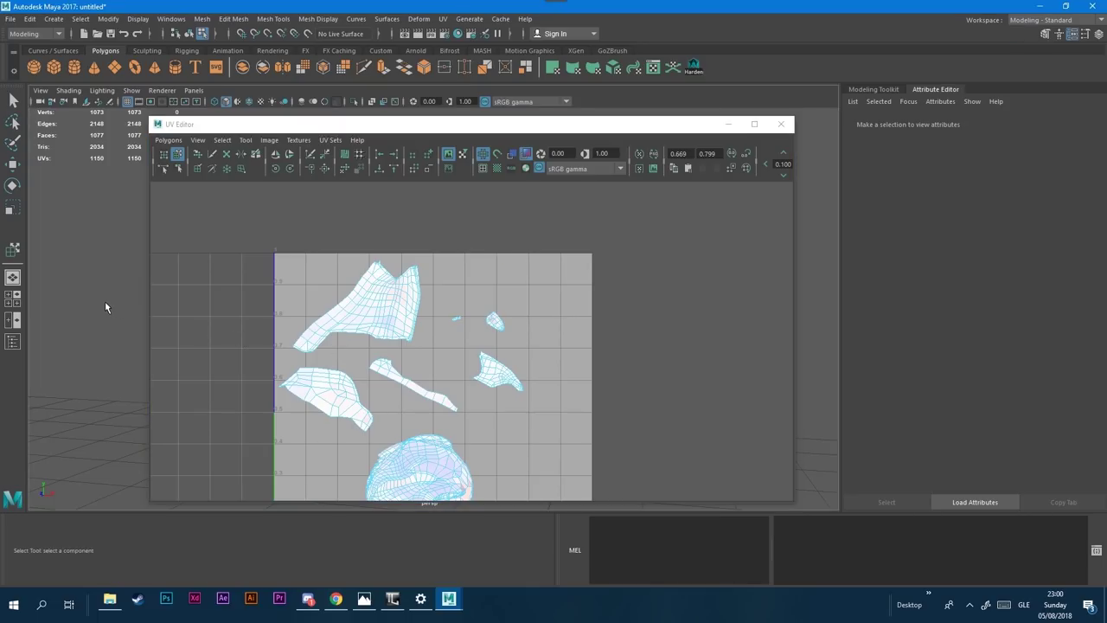
pyautogui.click(496, 324)
pyautogui.moveTo(436, 128); pyautogui.dragTo(594, 373)
pyautogui.scroll(5, 426, 221)
pyautogui.keyDown('alt'); pyautogui.moveTo(425, 215); pyautogui.dragTo(422, 276, button='middle'); pyautogui.keyUp('alt')
pyautogui.moveTo(445, 268); pyautogui.dragTo(445, 249, button='right')
pyautogui.keyDown('alt'); pyautogui.moveTo(441, 267); pyautogui.dragTo(470, 268); pyautogui.keyUp('alt')
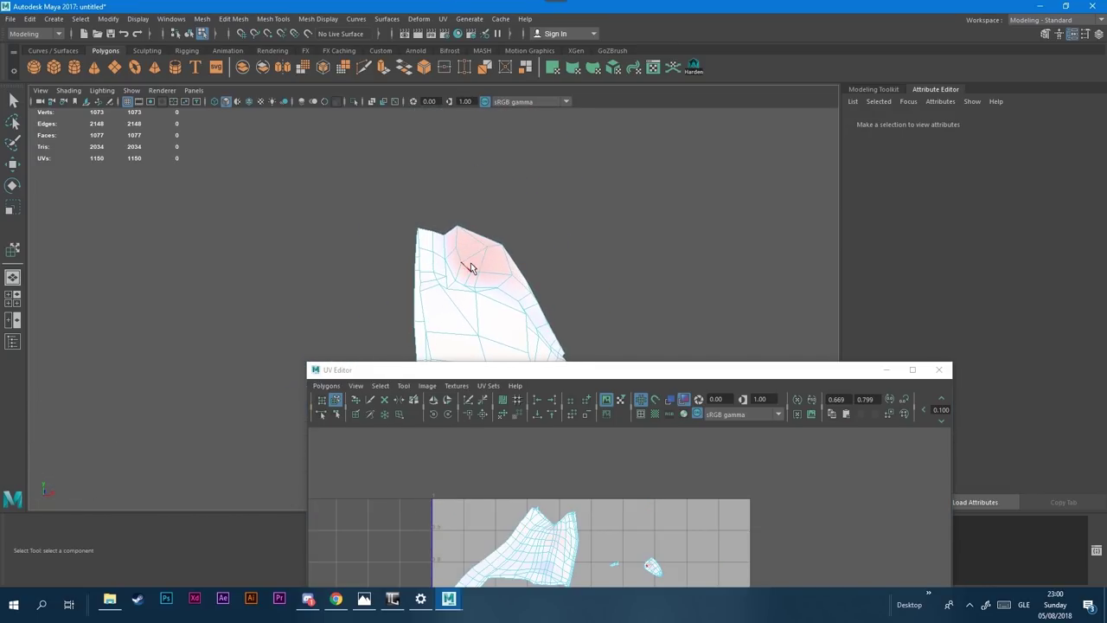
pyautogui.click(472, 261)
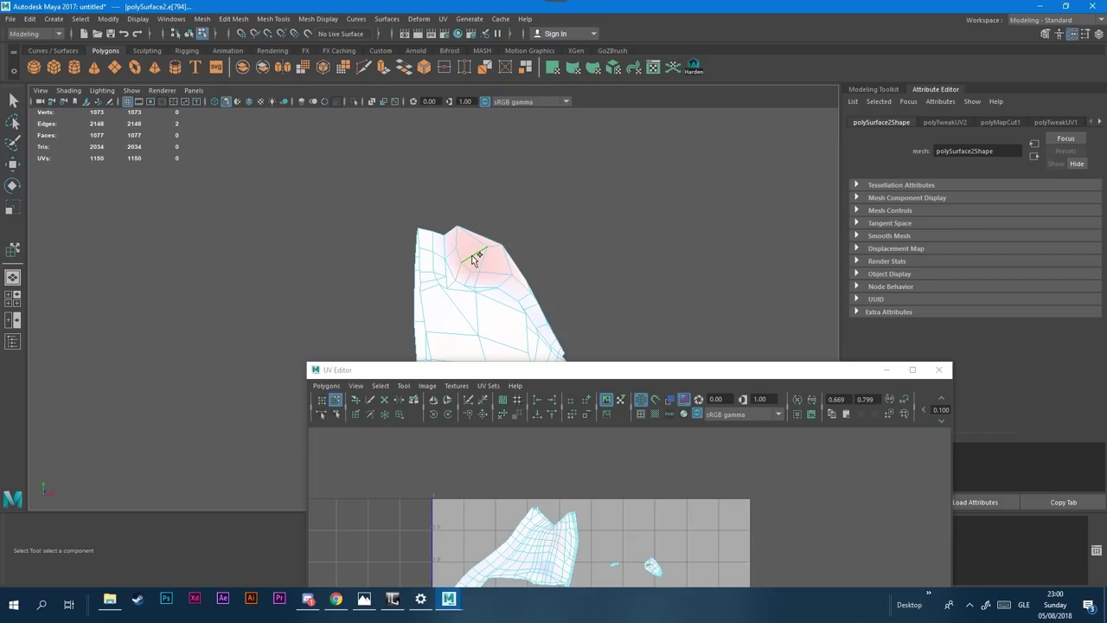
pyautogui.click(334, 385)
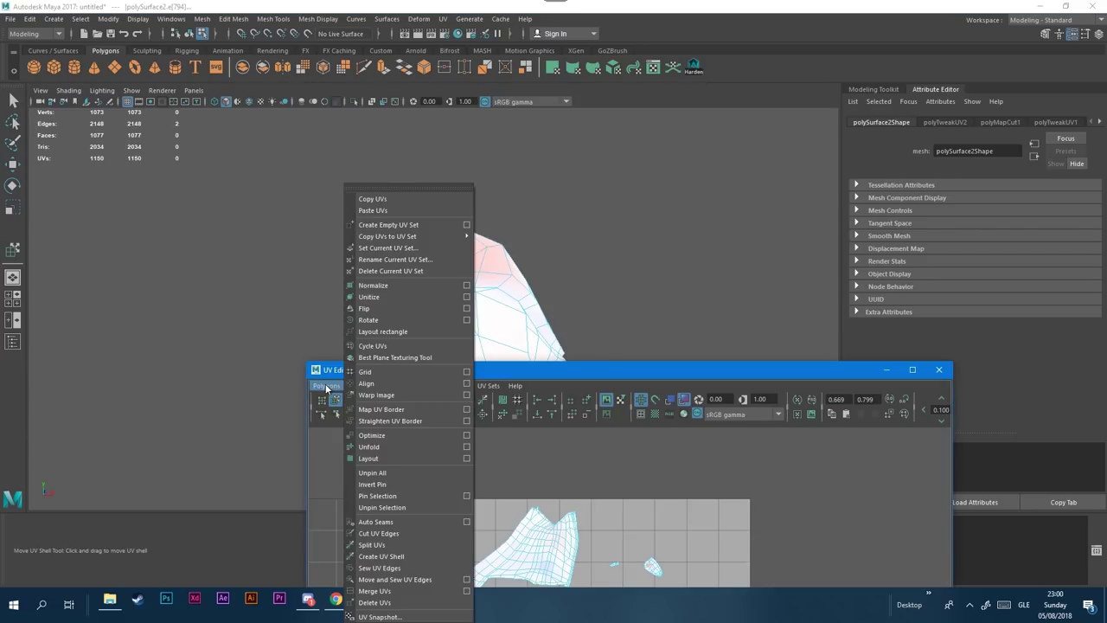
pyautogui.click(393, 533)
# Step: Unfold the newly cut upper tip shell so that it opens along the added seam
pyautogui.moveTo(549, 372); pyautogui.dragTo(473, 116)
pyautogui.scroll(5, 540, 250)
pyautogui.scroll(4, 674, 286)
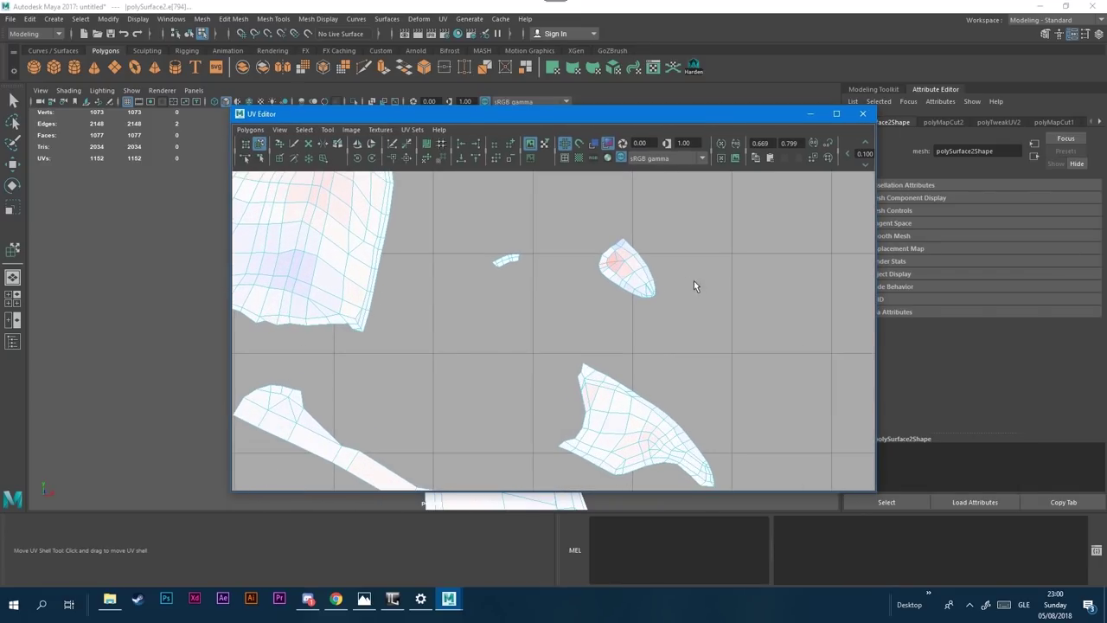
pyautogui.click(279, 143)
pyautogui.moveTo(409, 200); pyautogui.dragTo(511, 266)
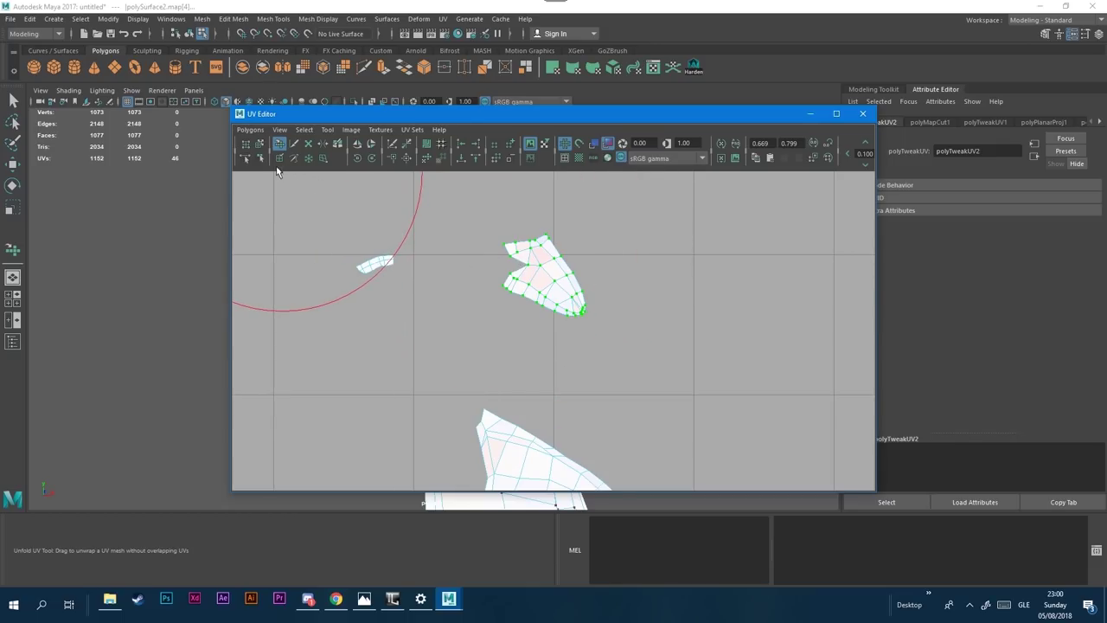
pyautogui.click(260, 144)
pyautogui.scroll(-4, 444, 344)
pyautogui.scroll(-3, 444, 337)
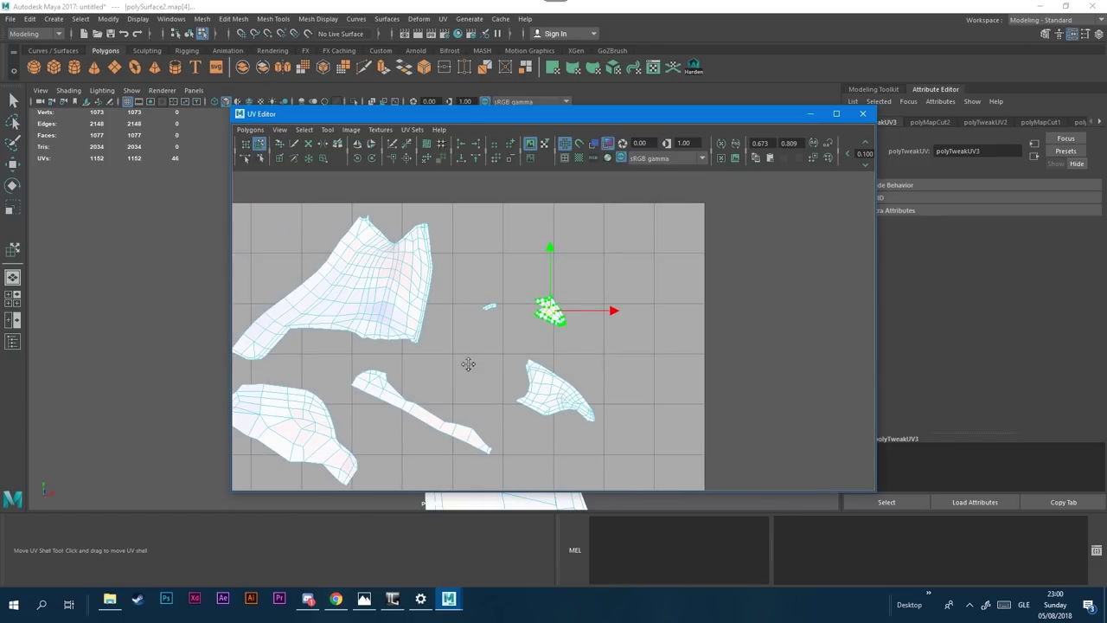
pyautogui.keyDown('alt'); pyautogui.moveTo(465, 364); pyautogui.dragTo(554, 230, button='middle'); pyautogui.keyUp('alt')
pyautogui.scroll(-2, 555, 231)
pyautogui.keyDown('alt'); pyautogui.moveTo(620, 352); pyautogui.dragTo(611, 335, button='middle'); pyautogui.keyUp('alt')
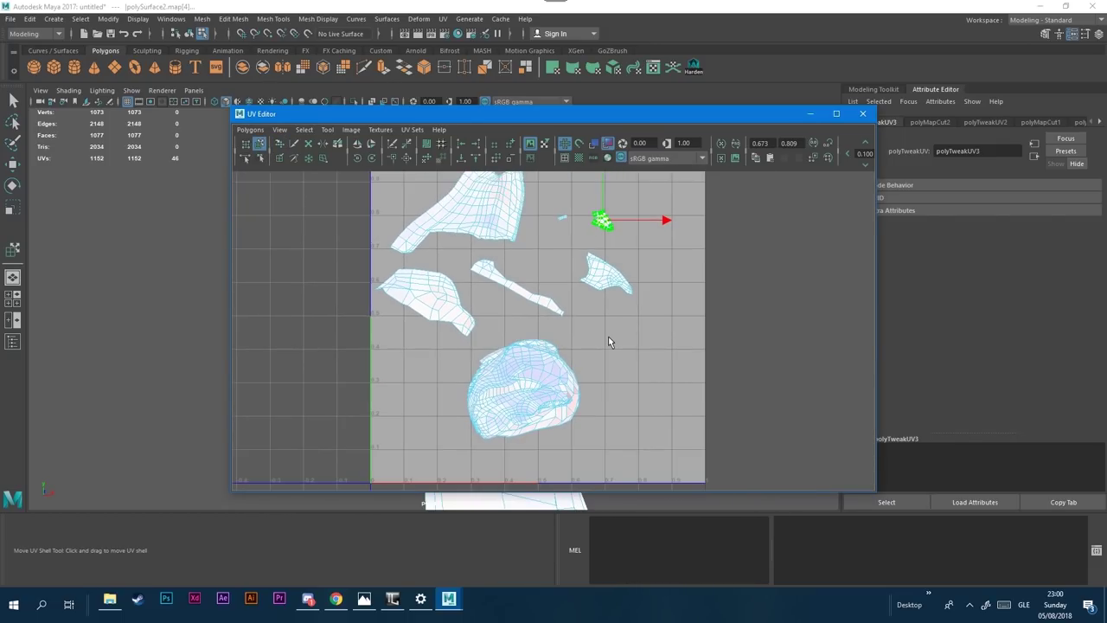
# Step: Save the scene as a Maya Binary file named GaraExploded in the Topogun folder
pyautogui.hotkey('ctrl', 'shift', 's')
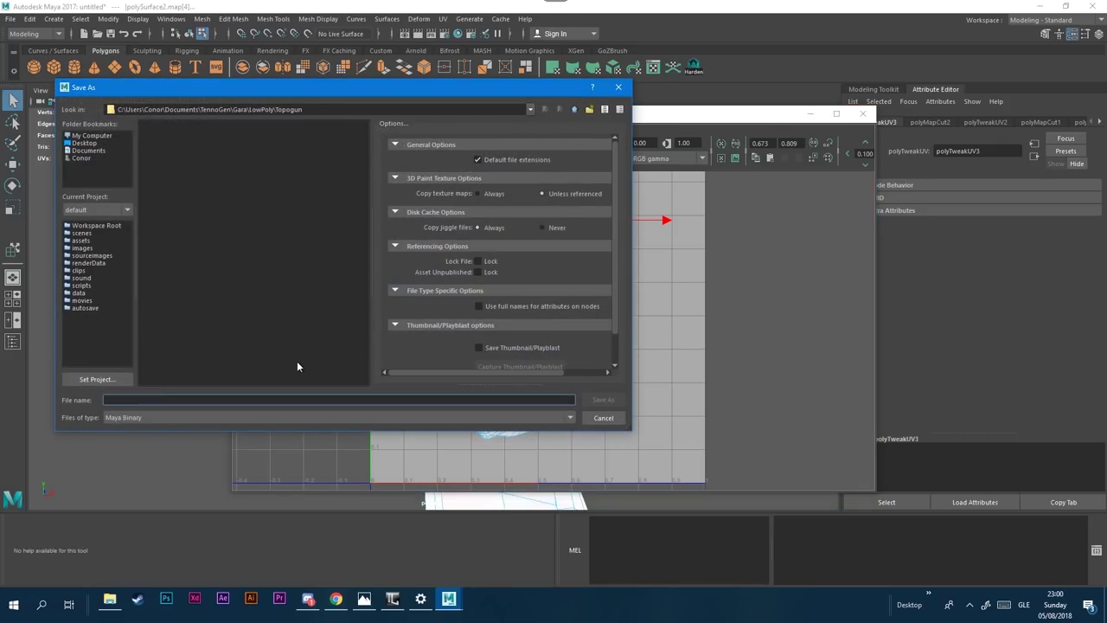
pyautogui.write('GaraExploded')
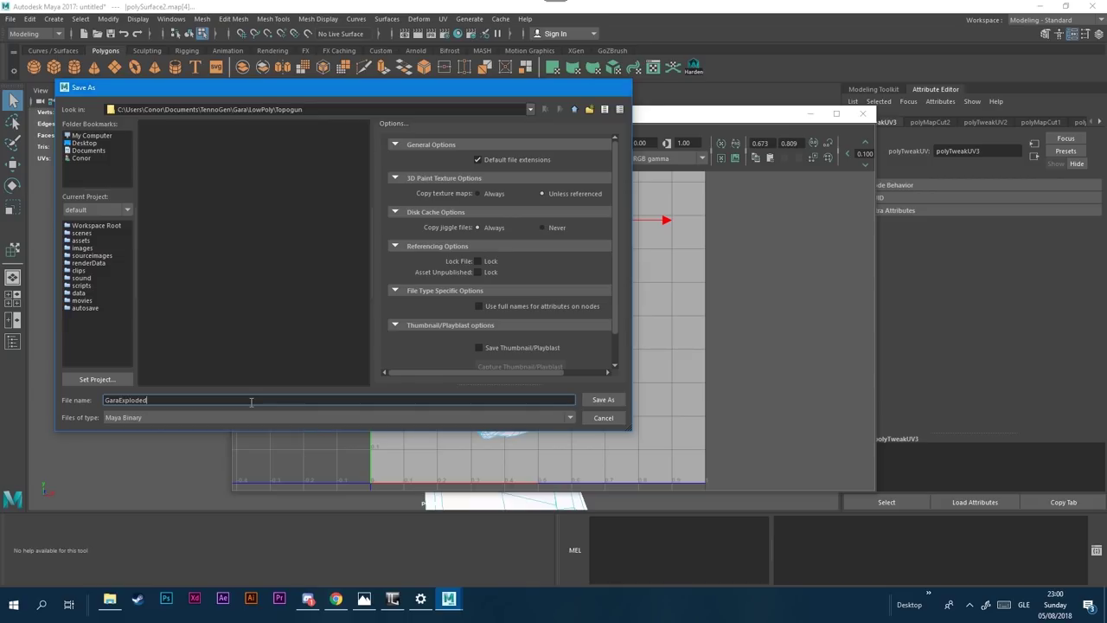
pyautogui.press('Return')
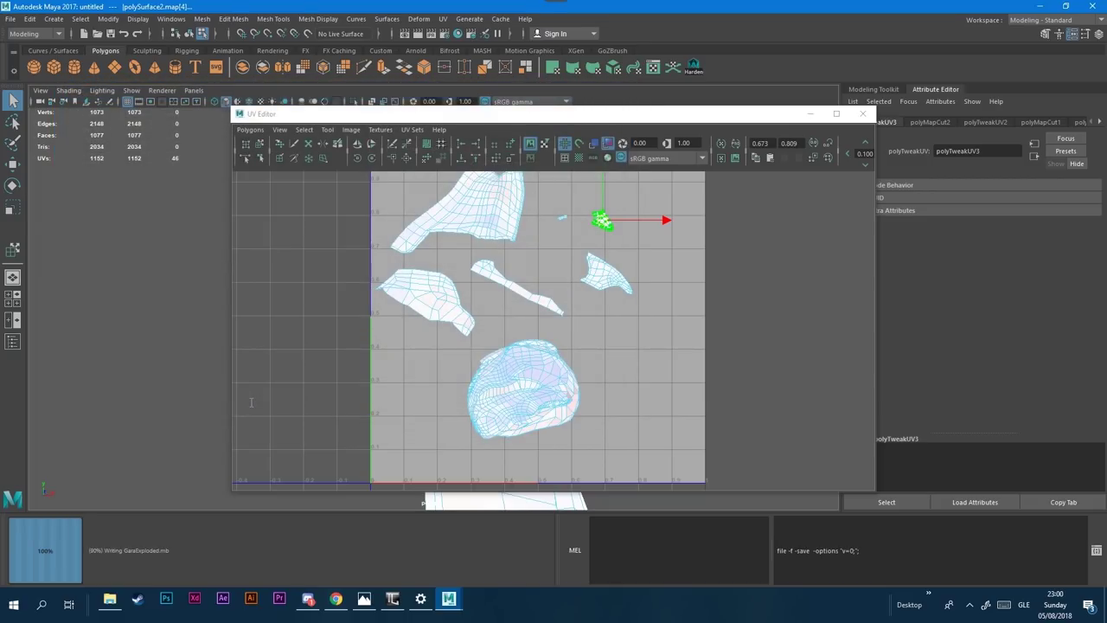
# Step: Deselect the head's UV shell and minimize the UV Editor to expose the lower part of the head mesh
pyautogui.click(552, 408)
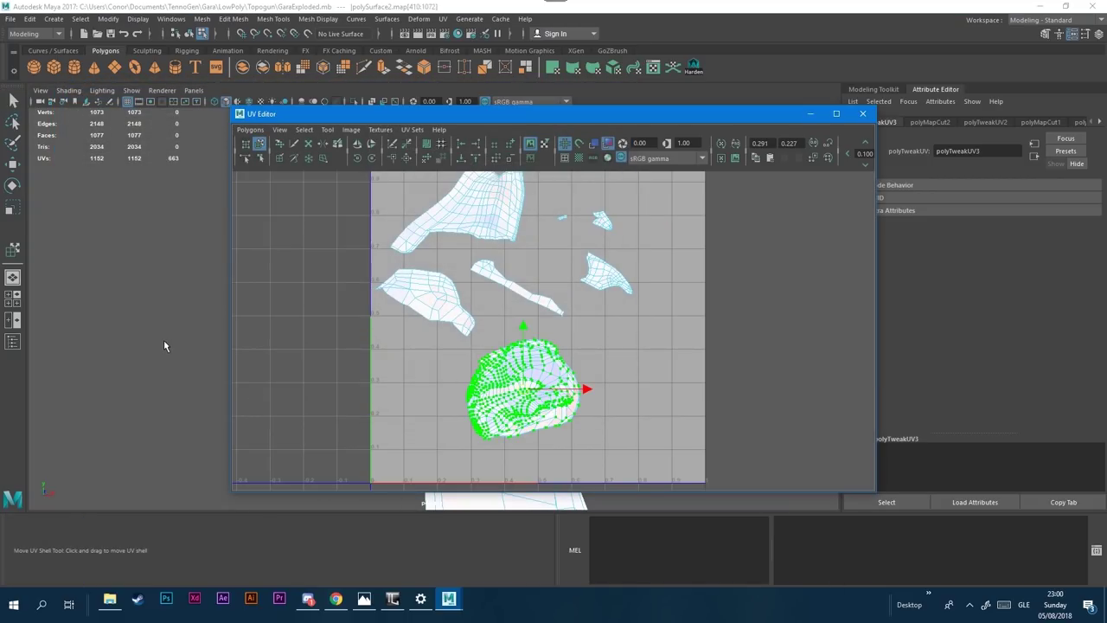
pyautogui.click(165, 343)
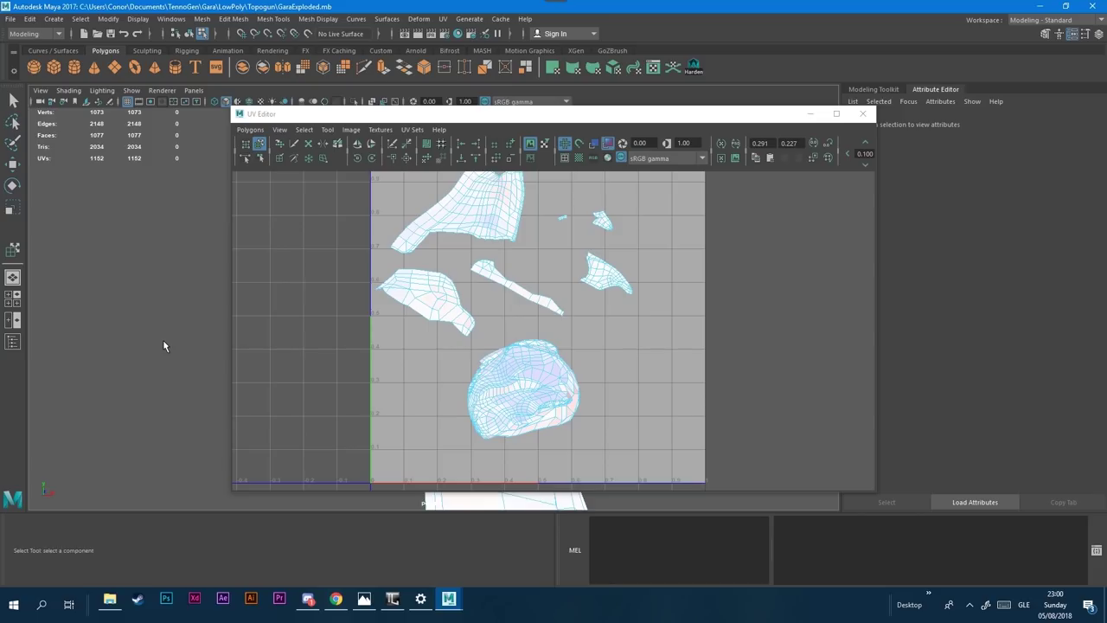
pyautogui.click(810, 113)
pyautogui.scroll(-6, 334, 337)
pyautogui.scroll(8, 518, 346)
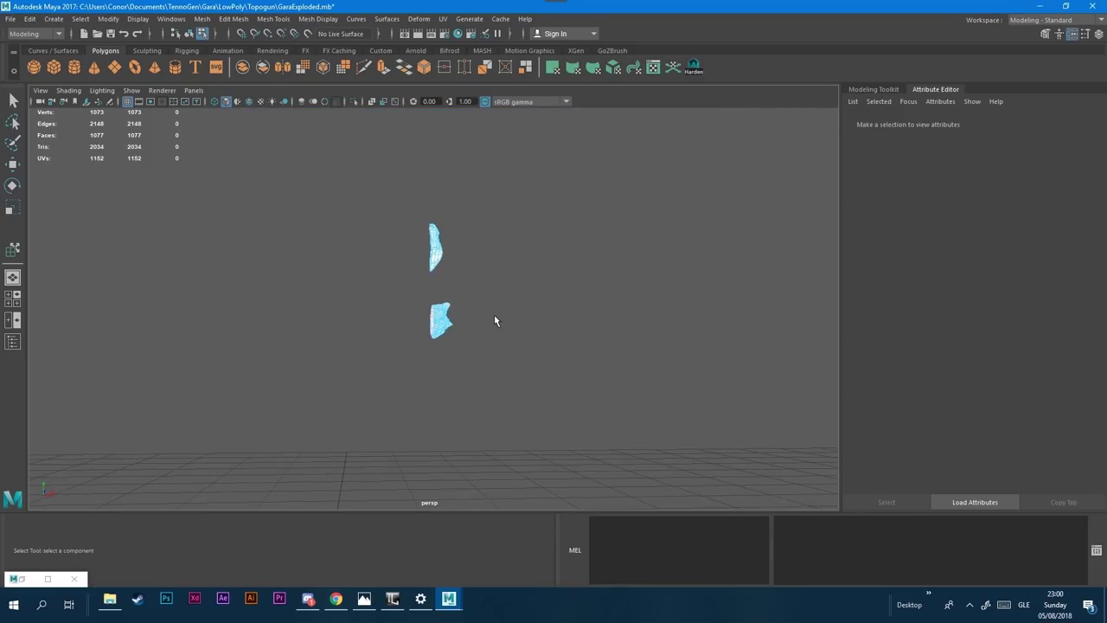
pyautogui.keyDown('alt'); pyautogui.moveTo(406, 413); pyautogui.dragTo(488, 346, button='middle'); pyautogui.keyUp('alt')
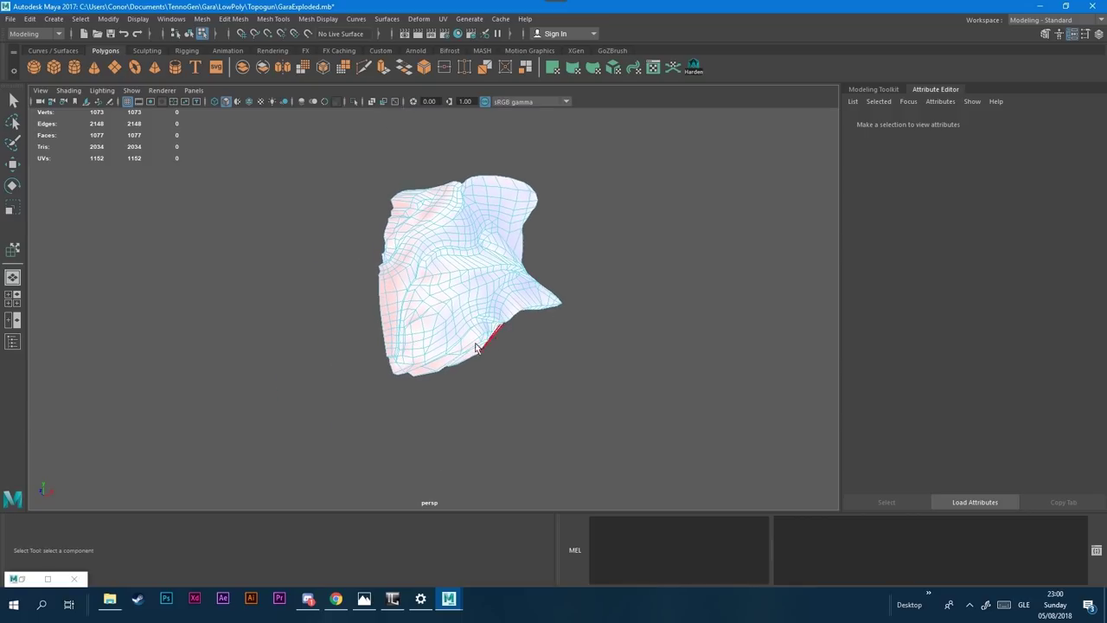
pyautogui.scroll(4, 484, 347)
pyautogui.keyDown('alt'); pyautogui.moveTo(387, 401); pyautogui.dragTo(361, 377); pyautogui.keyUp('alt')
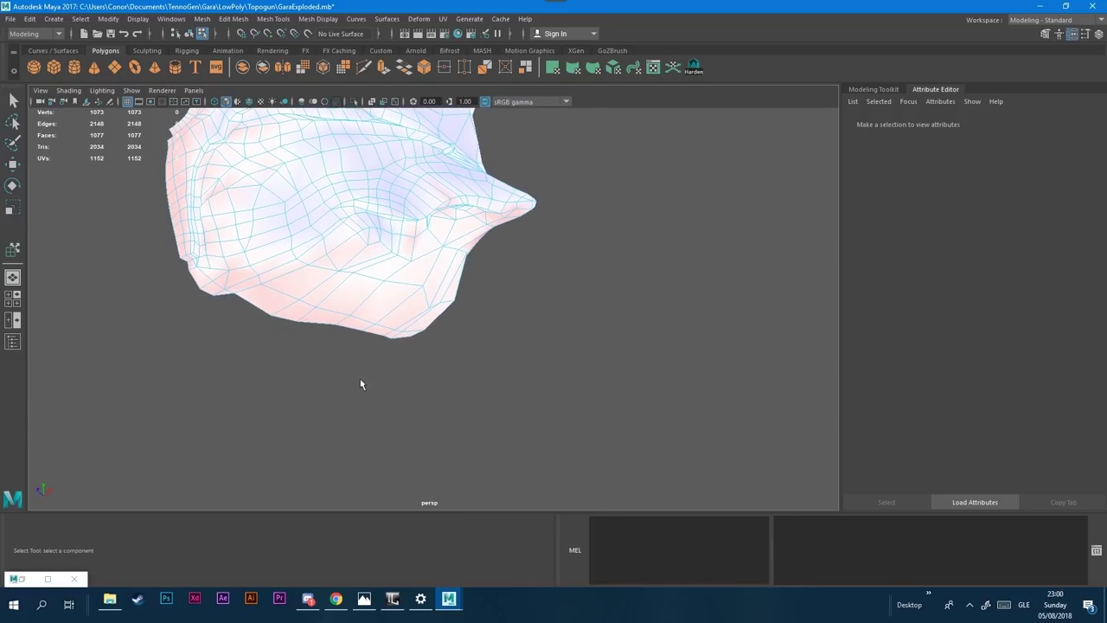
# Step: Switch the head mesh to edge selection and pick the first seam edges on its lower border
pyautogui.rightClick(227, 223)
pyautogui.click(231, 187)
pyautogui.keyDown('alt'); pyautogui.moveTo(238, 281); pyautogui.dragTo(246, 318); pyautogui.keyUp('alt')
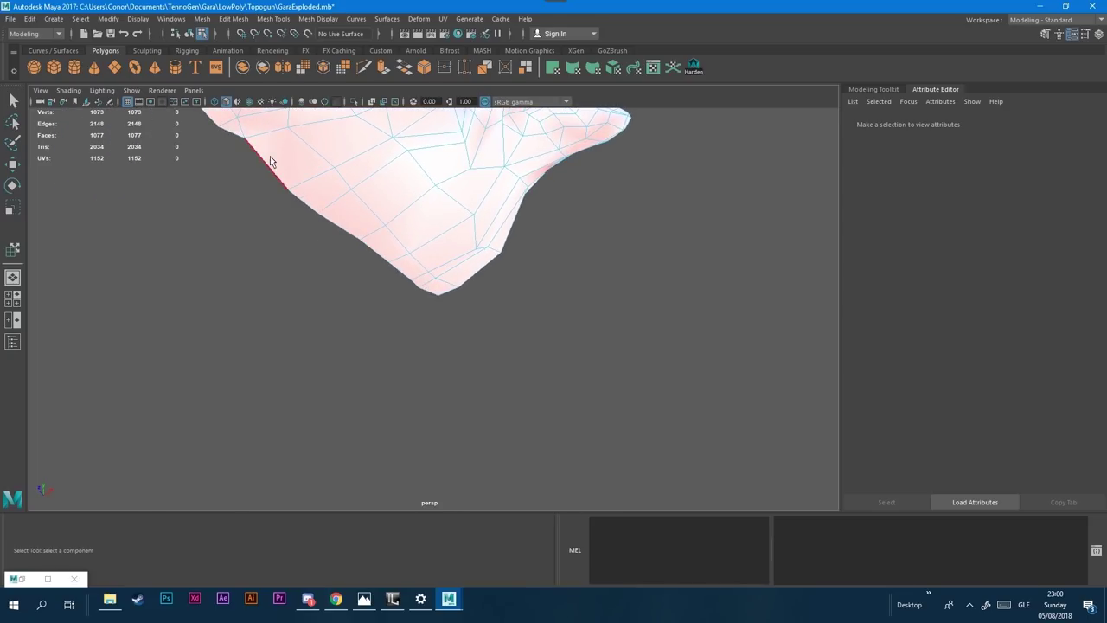
pyautogui.keyDown('shift'); pyautogui.click(262, 138); pyautogui.keyUp('shift')
pyautogui.keyDown('alt'); pyautogui.moveTo(263, 142); pyautogui.dragTo(261, 198); pyautogui.keyUp('alt')
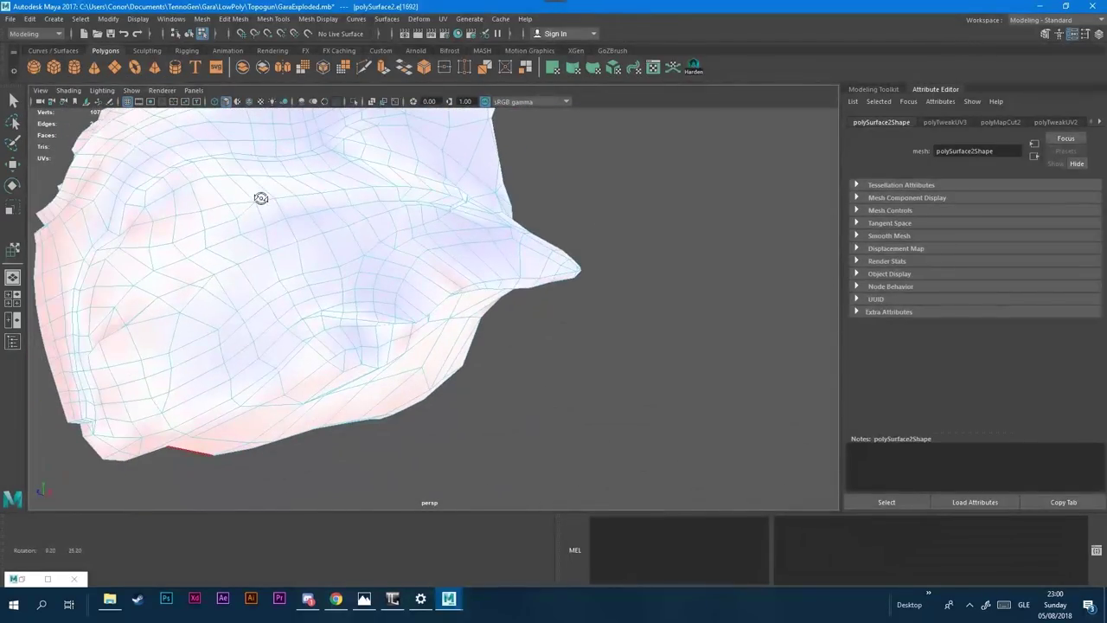
# Step: Extend the seam edge selection across the lower side of the head toward the front
pyautogui.keyDown('alt'); pyautogui.moveTo(298, 418); pyautogui.dragTo(330, 391); pyautogui.keyUp('alt')
pyautogui.keyDown('alt'); pyautogui.moveTo(330, 391); pyautogui.dragTo(393, 482, button='middle'); pyautogui.keyUp('alt')
pyautogui.keyDown('alt'); pyautogui.moveTo(446, 332); pyautogui.dragTo(411, 334); pyautogui.keyUp('alt')
pyautogui.keyDown('shift'); pyautogui.click(251, 426); pyautogui.keyUp('shift')
pyautogui.keyDown('alt'); pyautogui.moveTo(328, 427); pyautogui.dragTo(351, 440); pyautogui.keyUp('alt')
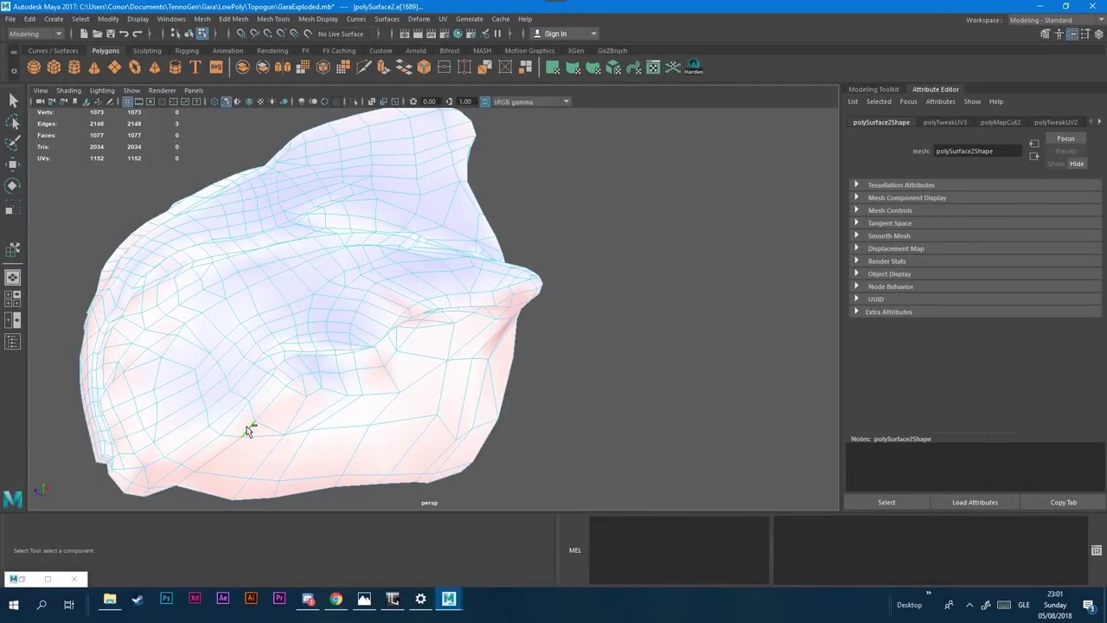
pyautogui.keyDown('alt'); pyautogui.moveTo(294, 456); pyautogui.dragTo(319, 446); pyautogui.keyUp('alt')
pyautogui.keyDown('shift'); pyautogui.click(343, 435); pyautogui.keyUp('shift')
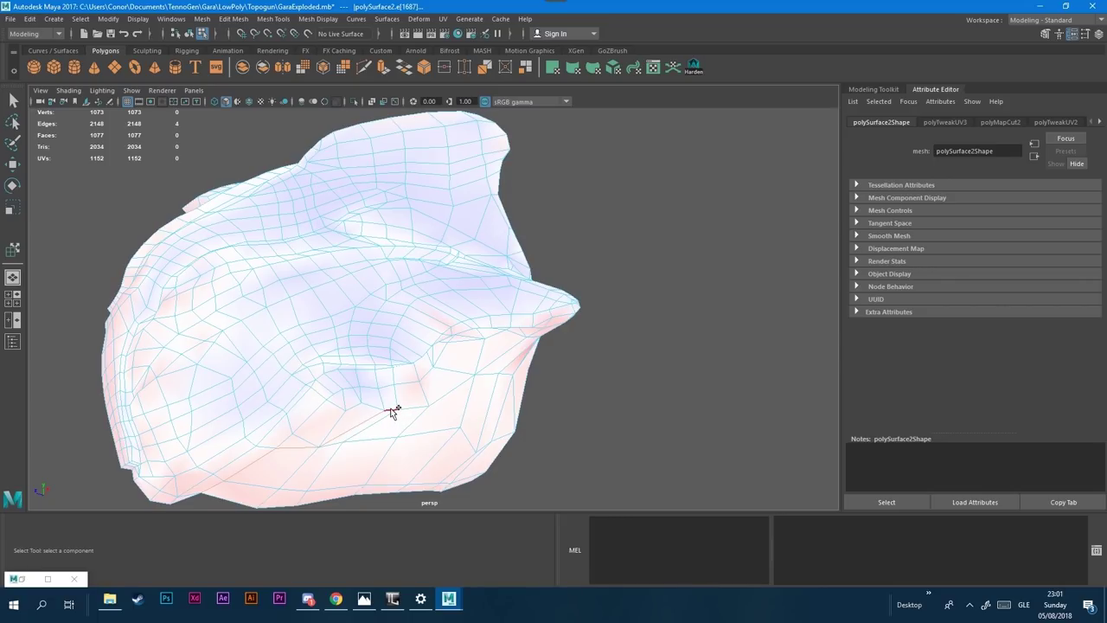
pyautogui.keyDown('shift'); pyautogui.click(431, 410); pyautogui.keyUp('shift')
# Step: Add the edges running down the front of the head below the pointed projection to the seam selection
pyautogui.keyDown('alt'); pyautogui.moveTo(430, 410); pyautogui.dragTo(327, 399); pyautogui.keyUp('alt')
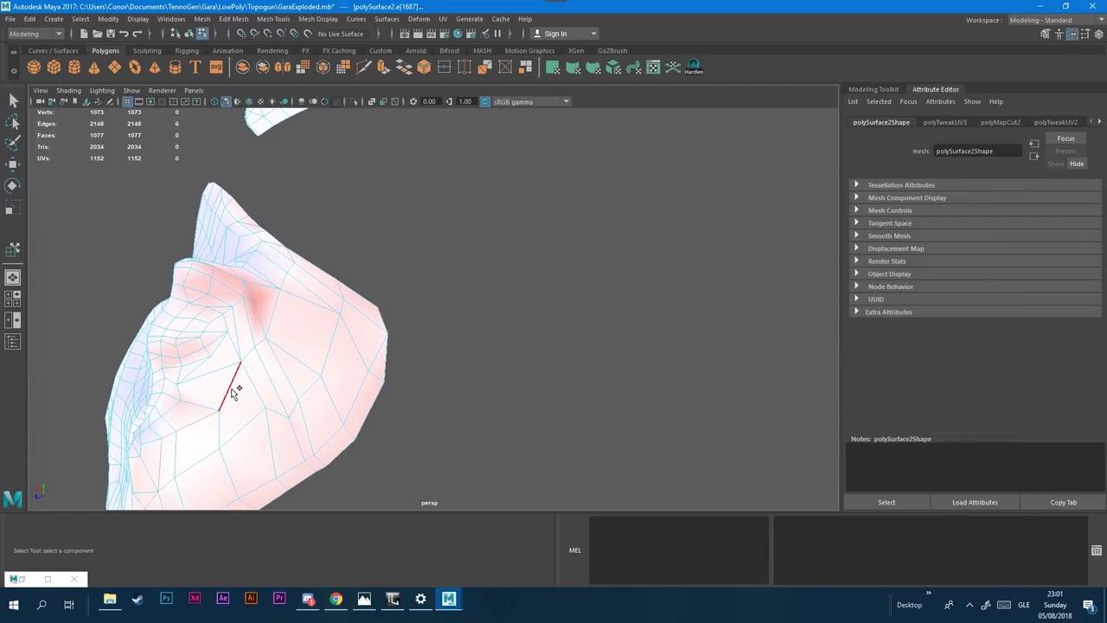
pyautogui.keyDown('shift'); pyautogui.click(245, 355); pyautogui.keyUp('shift')
pyautogui.keyDown('shift'); pyautogui.click(262, 361); pyautogui.keyUp('shift')
pyautogui.keyDown('shift'); pyautogui.click(312, 413); pyautogui.keyUp('shift')
pyautogui.keyDown('shift'); pyautogui.click(327, 455); pyautogui.keyUp('shift')
pyautogui.keyDown('shift'); pyautogui.click(326, 456); pyautogui.keyUp('shift')
# Step: Carry the seam selection around the front of the head to the edges beside the red pointed tip
pyautogui.keyDown('alt'); pyautogui.moveTo(325, 457); pyautogui.dragTo(478, 287); pyautogui.keyUp('alt')
pyautogui.keyDown('shift'); pyautogui.click(403, 364); pyautogui.keyUp('shift')
pyautogui.keyDown('shift'); pyautogui.click(543, 402); pyautogui.keyUp('shift')
pyautogui.keyDown('shift'); pyautogui.click(478, 286); pyautogui.keyUp('shift')
pyautogui.keyDown('shift'); pyautogui.click(544, 274); pyautogui.keyUp('shift')
pyautogui.keyDown('shift'); pyautogui.click(586, 276); pyautogui.keyUp('shift')
pyautogui.keyDown('alt'); pyautogui.moveTo(586, 275); pyautogui.dragTo(417, 376); pyautogui.keyUp('alt')
pyautogui.keyDown('shift'); pyautogui.click(335, 386); pyautogui.keyUp('shift')
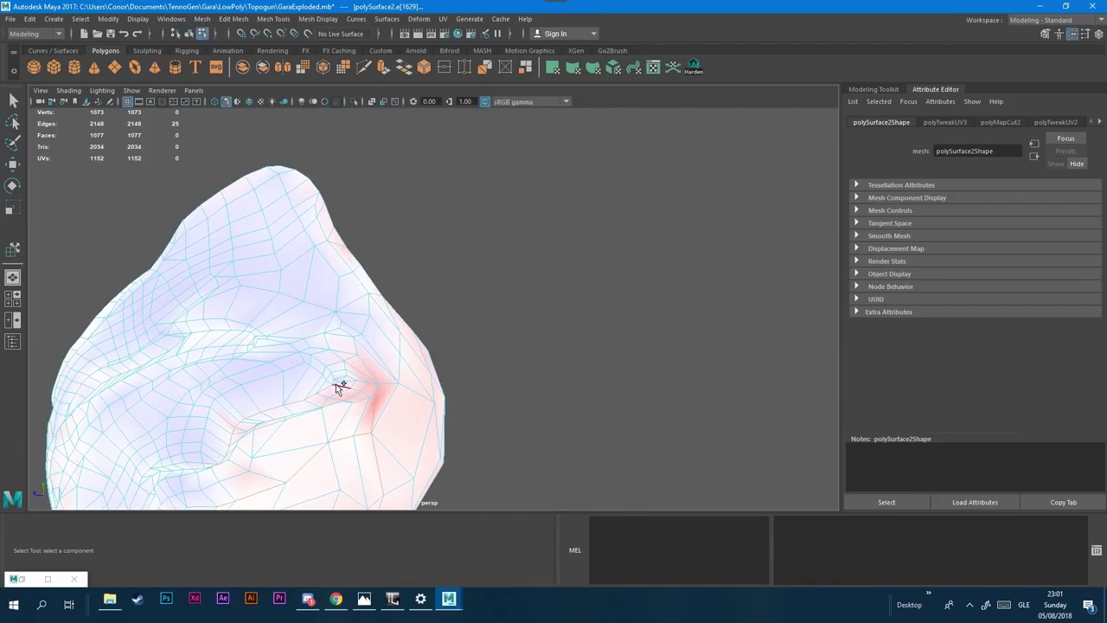
# Step: Continue the seam selection along the side of the head to its lower rear corner
pyautogui.keyDown('alt'); pyautogui.moveTo(338, 384); pyautogui.dragTo(545, 370); pyautogui.keyUp('alt')
pyautogui.keyDown('shift'); pyautogui.click(278, 433); pyautogui.keyUp('shift')
pyautogui.keyDown('shift'); pyautogui.click(416, 286); pyautogui.keyUp('shift')
pyautogui.keyDown('shift'); pyautogui.click(545, 370); pyautogui.keyUp('shift')
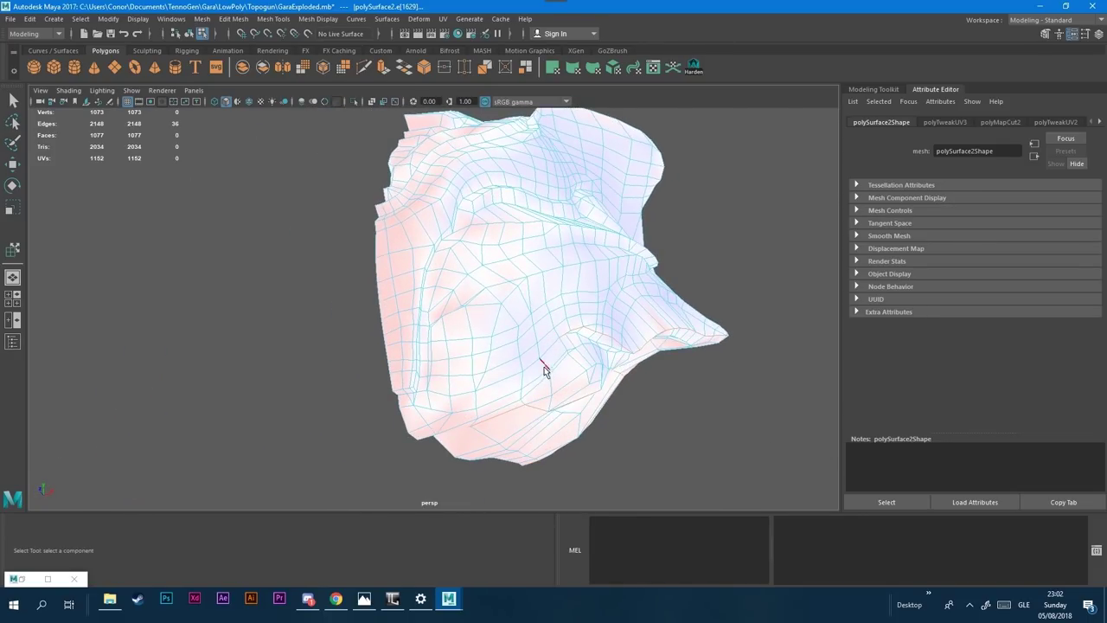
pyautogui.keyDown('shift'); pyautogui.doubleClick(428, 403); pyautogui.keyUp('shift')
pyautogui.scroll(2, 407, 394)
pyautogui.keyDown('shift'); pyautogui.click(387, 418); pyautogui.keyUp('shift')
pyautogui.keyDown('alt'); pyautogui.moveTo(381, 456); pyautogui.dragTo(450, 375); pyautogui.keyUp('alt')
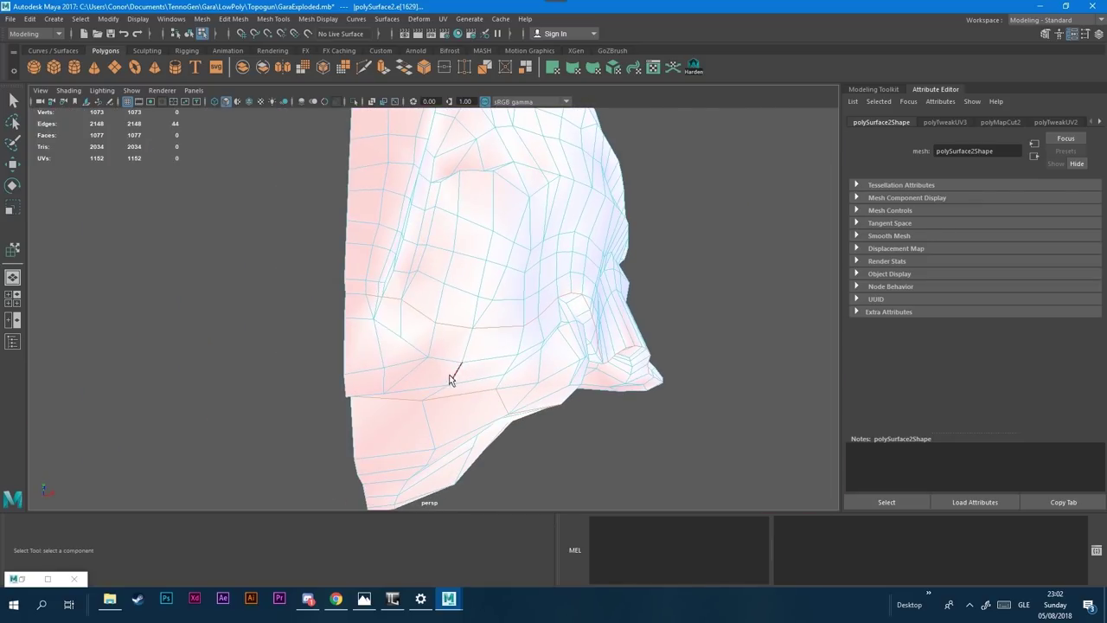
# Step: Add the long edge loops along the rear and side folds of the head to the seam selection
pyautogui.moveTo(346, 292)
pyautogui.keyDown('alt'); pyautogui.mouseDown()
pyautogui.moveTo(286, 348)
pyautogui.moveTo(375, 311)
pyautogui.moveTo(244, 414)
pyautogui.moveTo(299, 351)
pyautogui.moveTo(405, 326)
pyautogui.moveTo(424, 277)
pyautogui.moveTo(364, 298)
pyautogui.mouseUp(); pyautogui.keyUp('alt')
pyautogui.keyDown('alt'); pyautogui.moveTo(273, 277); pyautogui.dragTo(299, 351); pyautogui.keyUp('alt')
pyautogui.keyDown('shift'); pyautogui.doubleClick(304, 367); pyautogui.keyUp('shift')
pyautogui.keyDown('alt'); pyautogui.moveTo(314, 311); pyautogui.dragTo(314, 347); pyautogui.keyUp('alt')
pyautogui.keyDown('alt'); pyautogui.moveTo(230, 278); pyautogui.dragTo(435, 348); pyautogui.keyUp('alt')
pyautogui.keyDown('shift'); pyautogui.doubleClick(311, 273); pyautogui.keyUp('shift')
pyautogui.keyDown('shift'); pyautogui.doubleClick(336, 322); pyautogui.keyUp('shift')
pyautogui.scroll(-5, 336, 322)
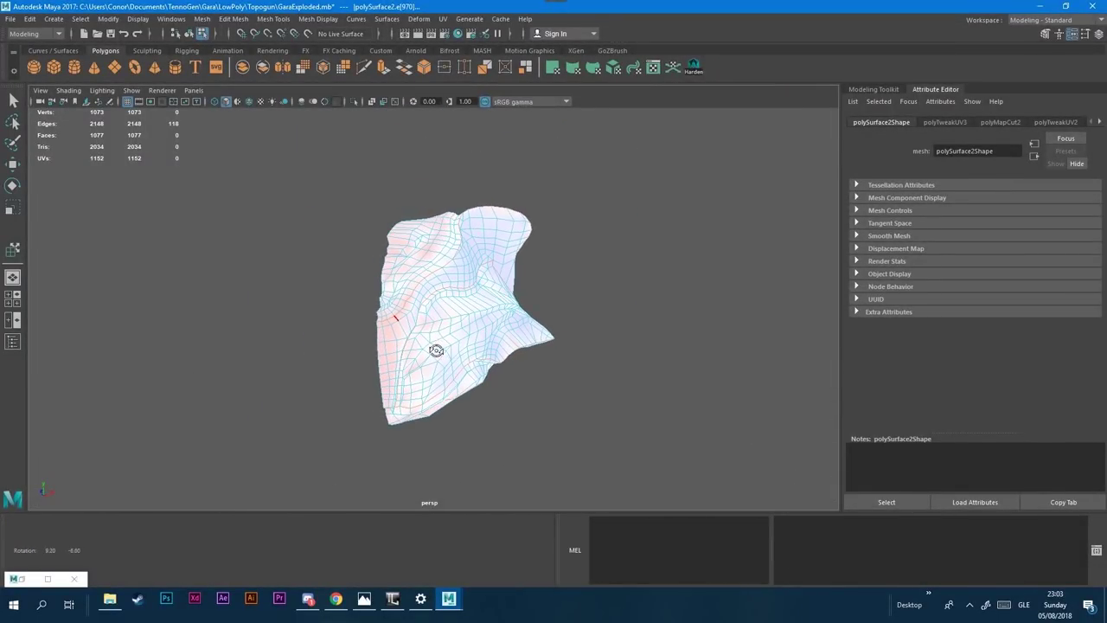
# Step: Complete the seam selection with the connecting edges and loop along the head's front folds
pyautogui.scroll(4, 436, 395)
pyautogui.keyDown('alt'); pyautogui.moveTo(489, 396); pyautogui.dragTo(289, 395); pyautogui.keyUp('alt')
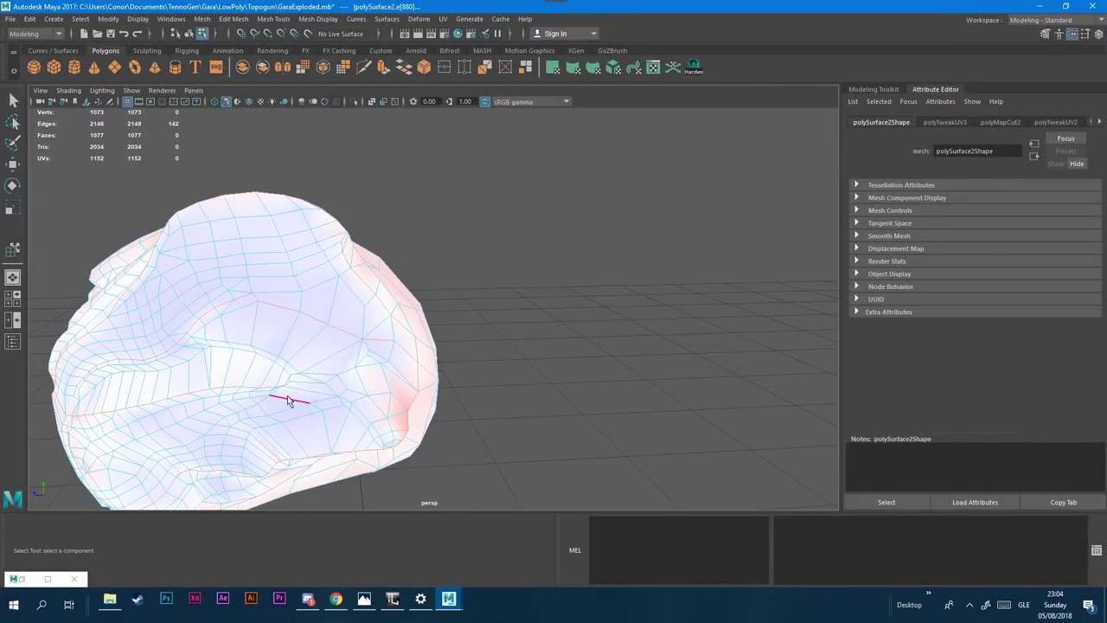
pyautogui.scroll(5, 295, 375)
pyautogui.keyDown('alt'); pyautogui.moveTo(206, 396); pyautogui.dragTo(255, 338); pyautogui.keyUp('alt')
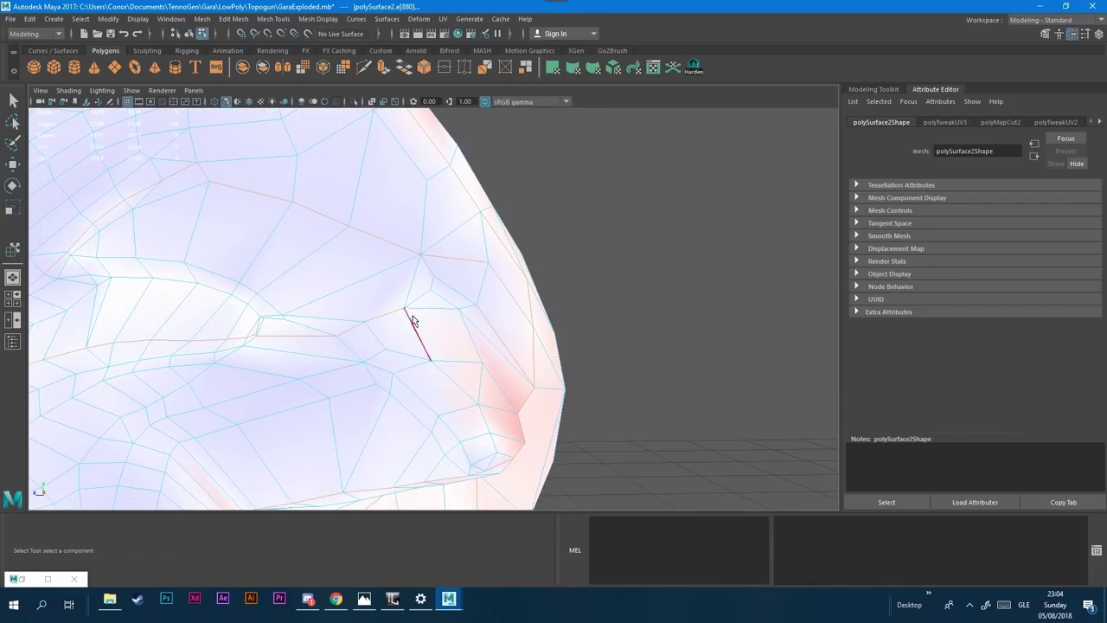
pyautogui.scroll(-5, 412, 319)
pyautogui.keyDown('alt'); pyautogui.moveTo(507, 312); pyautogui.dragTo(356, 227); pyautogui.keyUp('alt')
pyautogui.keyDown('shift'); pyautogui.doubleClick(358, 318); pyautogui.keyUp('shift')
pyautogui.keyDown('alt'); pyautogui.moveTo(365, 155); pyautogui.dragTo(453, 288); pyautogui.keyUp('alt')
pyautogui.scroll(4, 451, 294)
pyautogui.keyDown('alt'); pyautogui.moveTo(444, 329); pyautogui.dragTo(442, 381); pyautogui.keyUp('alt')
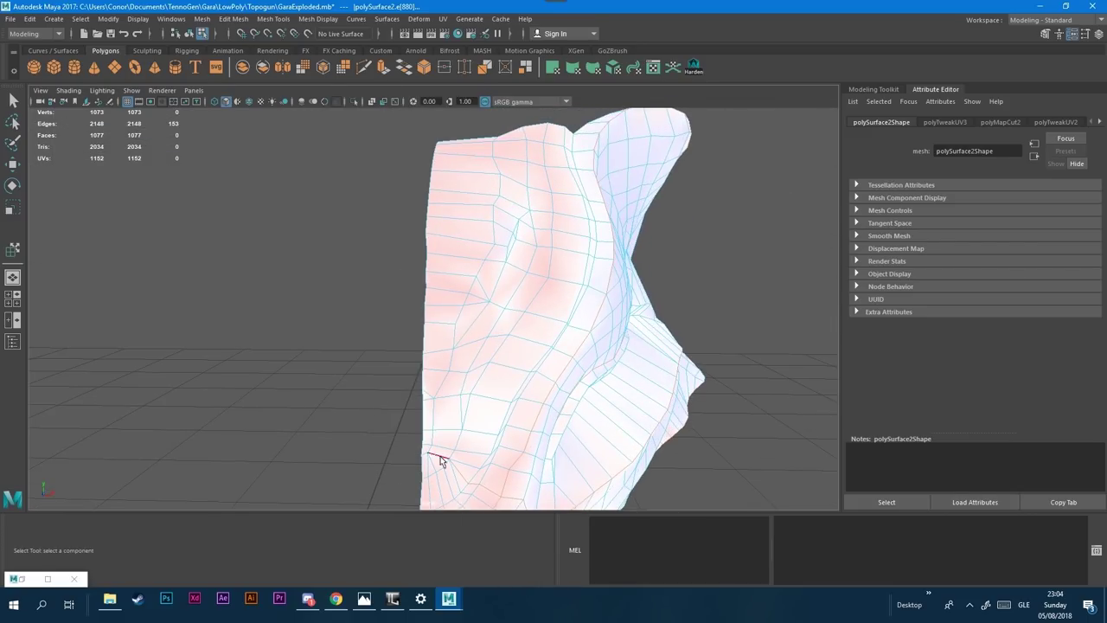
# Step: Deselect the surplus edge loops on the upper rear area of the head
pyautogui.keyDown('alt'); pyautogui.moveTo(441, 453); pyautogui.dragTo(488, 240); pyautogui.keyUp('alt')
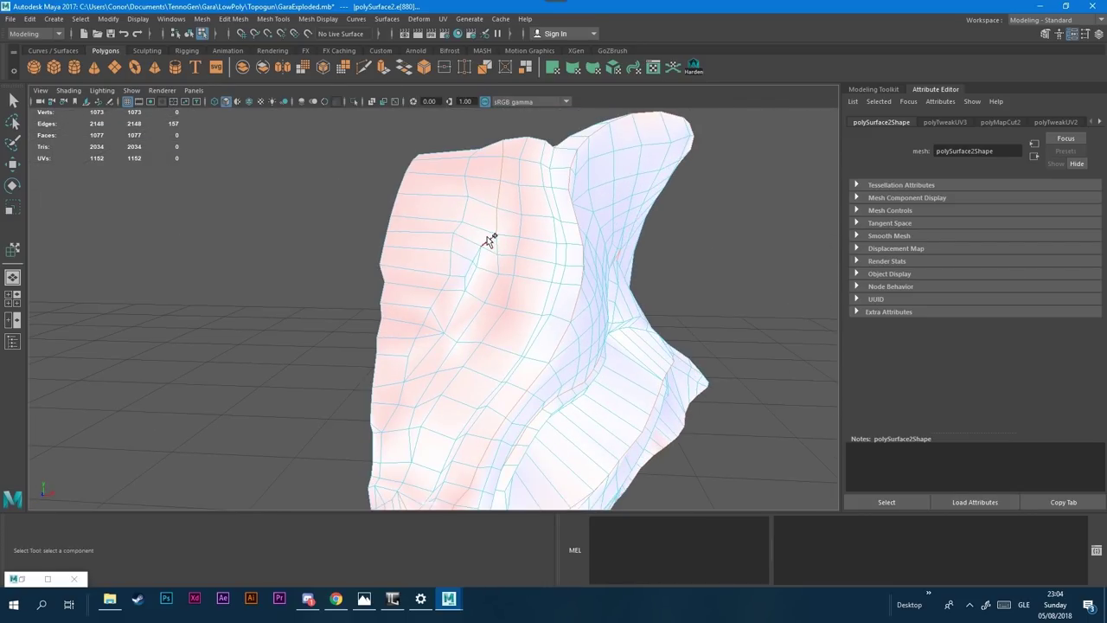
pyautogui.keyDown('alt'); pyautogui.moveTo(436, 337); pyautogui.dragTo(463, 363); pyautogui.keyUp('alt')
pyautogui.keyDown('ctrl'); pyautogui.doubleClick(485, 352); pyautogui.keyUp('ctrl')
pyautogui.keyDown('ctrl'); pyautogui.doubleClick(483, 424); pyautogui.keyUp('ctrl')
pyautogui.scroll(-5, 519, 396)
pyautogui.keyDown('alt'); pyautogui.moveTo(518, 396); pyautogui.dragTo(519, 426); pyautogui.keyUp('alt')
pyautogui.scroll(5, 485, 424)
pyautogui.scroll(-8, 564, 299)
# Step: Open the UV Editor and cut the UVs along the selected seam edges
pyautogui.keyDown('alt'); pyautogui.moveTo(565, 301); pyautogui.dragTo(355, 304); pyautogui.keyUp('alt')
pyautogui.click(443, 19)
pyautogui.click(456, 38)
pyautogui.click(250, 130)
pyautogui.click(270, 485)
# Step: Move the newly cut head shells apart in the UV Editor with the Move UV Shell tool
pyautogui.click(259, 144)
pyautogui.moveTo(529, 413); pyautogui.dragTo(388, 434)
pyautogui.moveTo(534, 385); pyautogui.dragTo(655, 407)
pyautogui.moveTo(541, 419); pyautogui.dragTo(701, 429)
pyautogui.click(568, 413)
pyautogui.moveTo(526, 371); pyautogui.dragTo(541, 412)
pyautogui.moveTo(493, 361); pyautogui.dragTo(430, 366)
pyautogui.moveTo(477, 400); pyautogui.dragTo(445, 398)
# Step: Unfold the narrow shell that lies against the lower edge of the large curved shell
pyautogui.click(281, 144)
pyautogui.click(260, 144)
pyautogui.click(436, 368)
pyautogui.click(281, 143)
pyautogui.keyDown('ctrl'); pyautogui.moveTo(482, 351); pyautogui.dragTo(497, 333); pyautogui.keyUp('ctrl')
# Step: Unfold the small narrow shell lying above the long curved strip
pyautogui.click(259, 144)
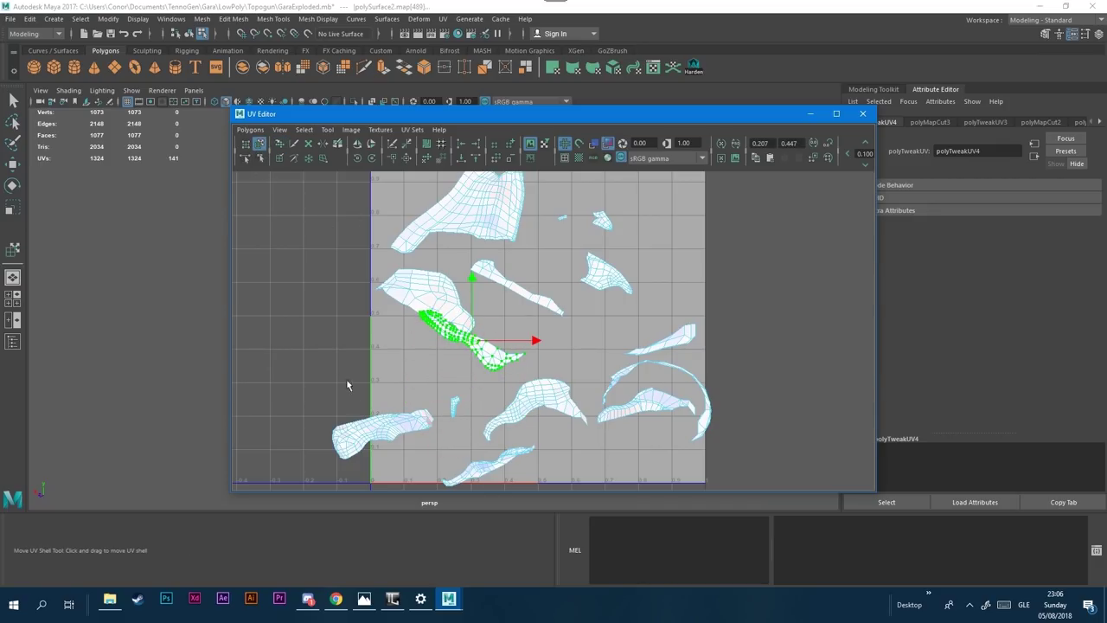
pyautogui.click(380, 432)
pyautogui.click(532, 402)
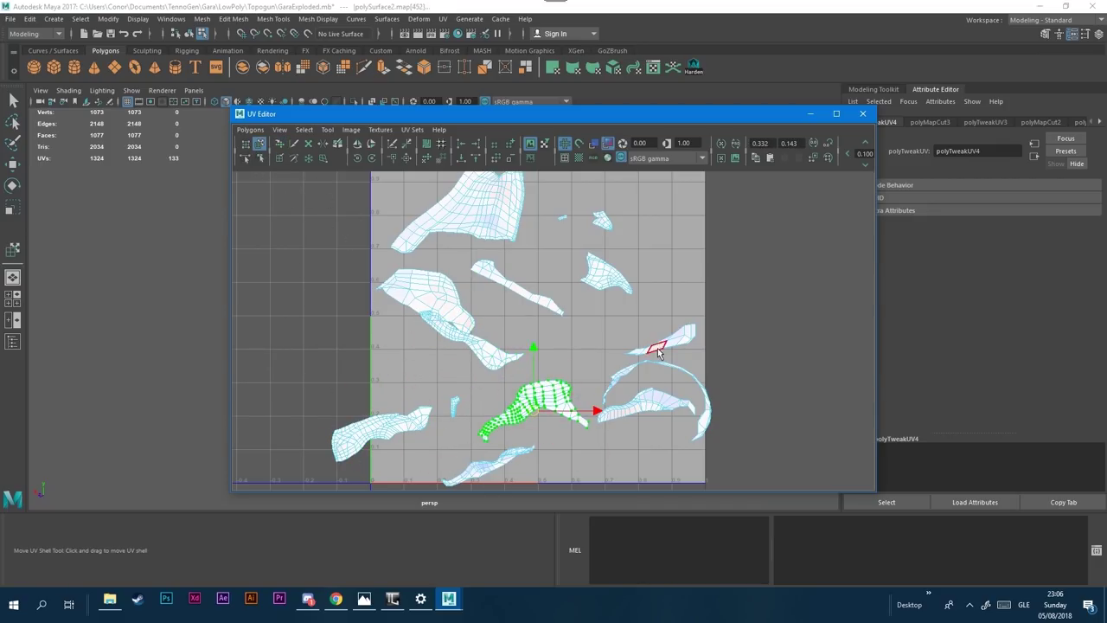
pyautogui.click(661, 348)
pyautogui.click(281, 144)
pyautogui.keyDown('ctrl'); pyautogui.moveTo(646, 340); pyautogui.dragTo(664, 337); pyautogui.keyUp('ctrl')
# Step: Unfold the long curved strip shell and the wavy shell beneath it
pyautogui.click(260, 144)
pyautogui.click(614, 379)
pyautogui.click(281, 143)
pyautogui.keyDown('ctrl'); pyautogui.moveTo(609, 394); pyautogui.dragTo(729, 390); pyautogui.keyUp('ctrl')
pyautogui.click(260, 143)
pyautogui.click(638, 404)
pyautogui.click(281, 143)
pyautogui.keyDown('ctrl'); pyautogui.moveTo(624, 425); pyautogui.dragTo(613, 423); pyautogui.keyUp('ctrl')
# Step: Unfold the slender shell at the lower edge of the UV square
pyautogui.click(260, 144)
pyautogui.click(482, 464)
pyautogui.press('y')
pyautogui.moveTo(482, 464)
pyautogui.keyDown('ctrl'); pyautogui.mouseDown()
pyautogui.moveTo(489, 473)
pyautogui.moveTo(471, 454)
pyautogui.mouseUp(); pyautogui.keyUp('ctrl')
pyautogui.press('q')
# Step: Place the UV Editor beside the head and bring the head's red distorted areas into view
pyautogui.scroll(1, 523, 415)
pyautogui.moveTo(484, 113); pyautogui.dragTo(546, 384)
pyautogui.keyDown('alt'); pyautogui.moveTo(495, 330); pyautogui.dragTo(413, 268); pyautogui.keyUp('alt')
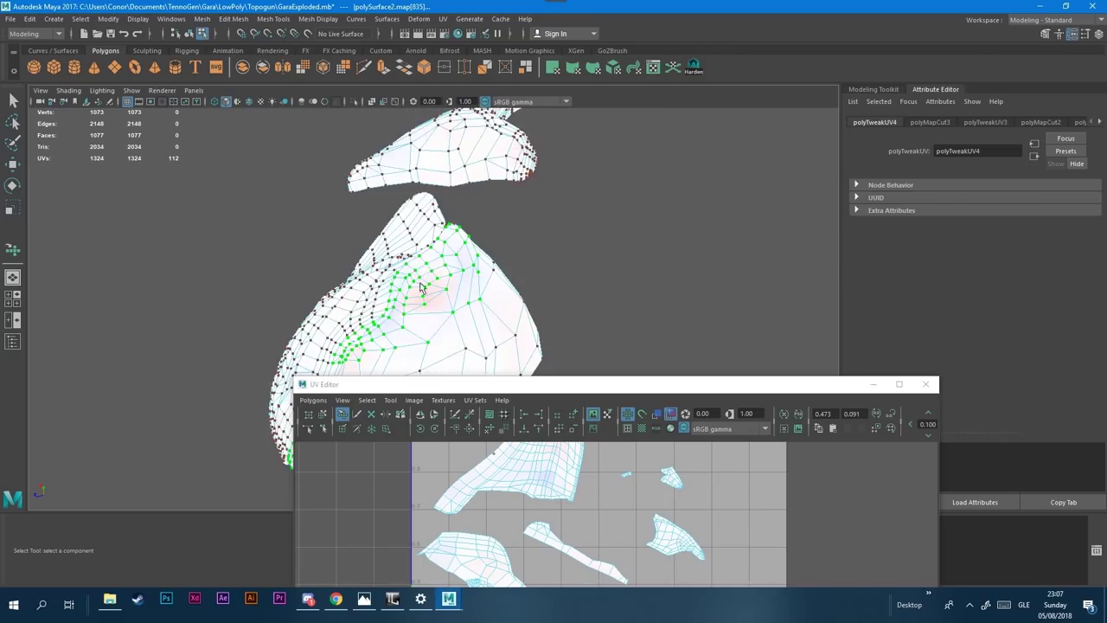
pyautogui.scroll(3, 432, 267)
pyautogui.moveTo(606, 384); pyautogui.dragTo(670, 178)
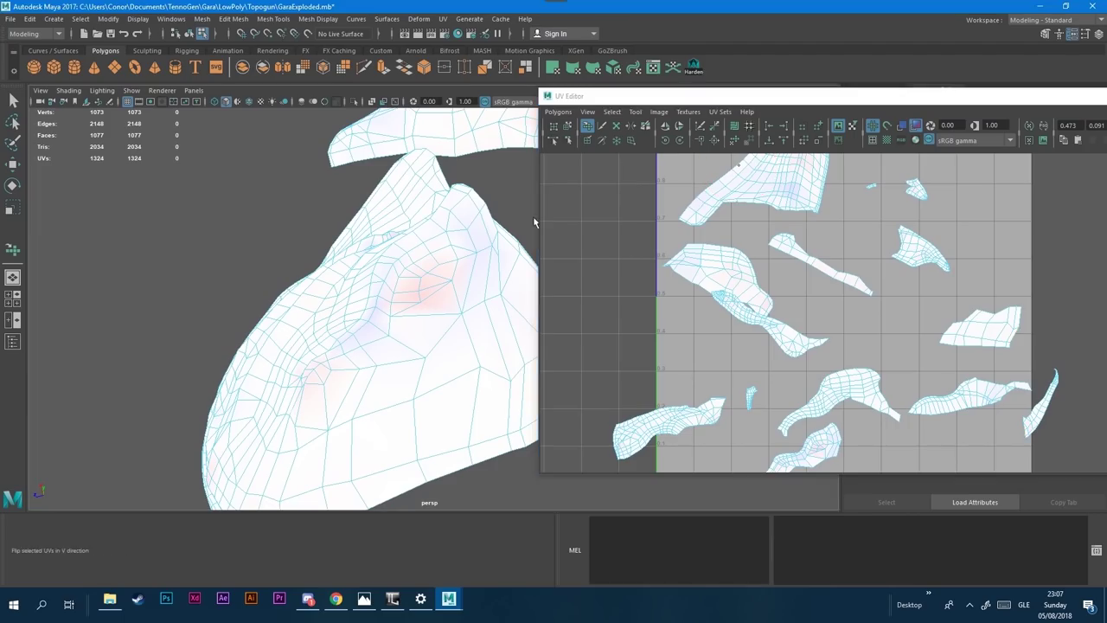
# Step: Select the two edges running inward from the head's border beside the raised tip and cut their UVs
pyautogui.click(444, 283)
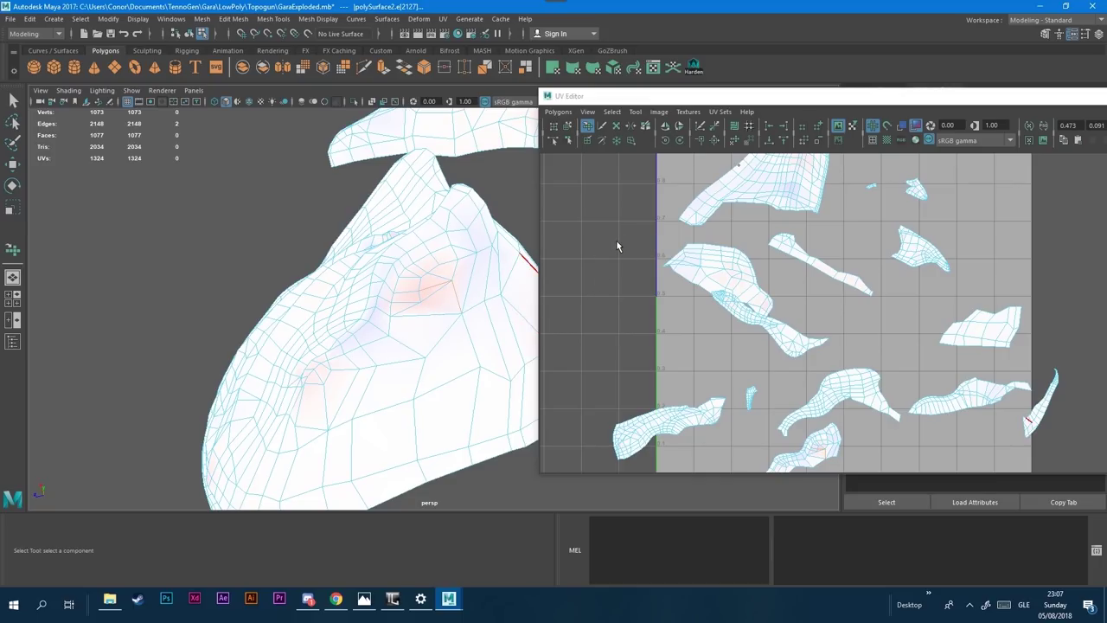
pyautogui.click(432, 296)
pyautogui.keyDown('shift'); pyautogui.click(509, 273); pyautogui.keyUp('shift')
pyautogui.click(558, 111)
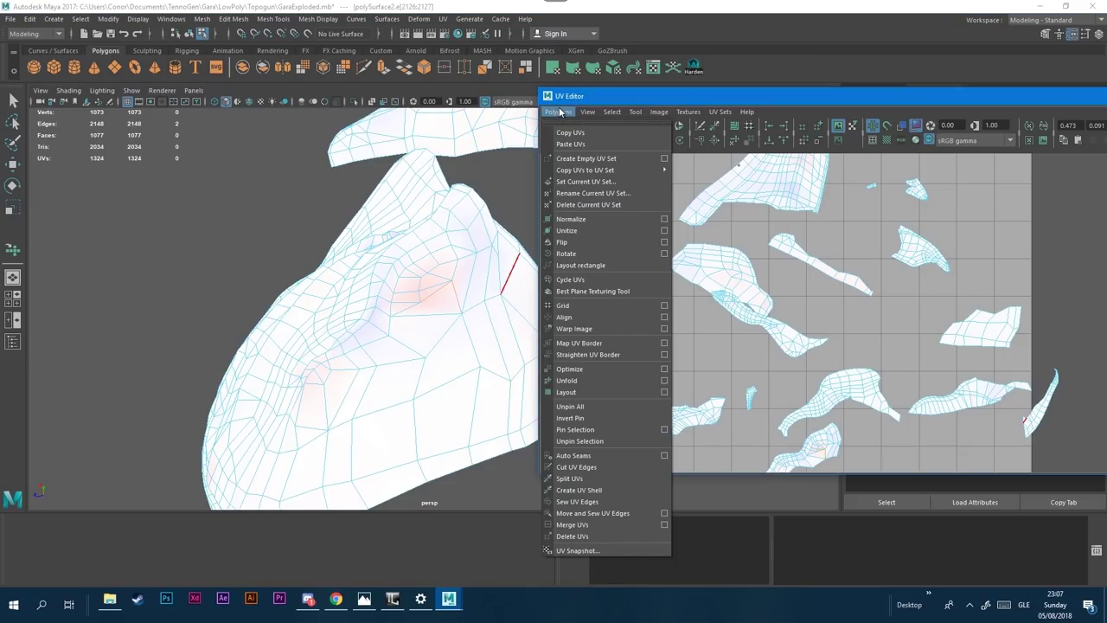
pyautogui.click(575, 466)
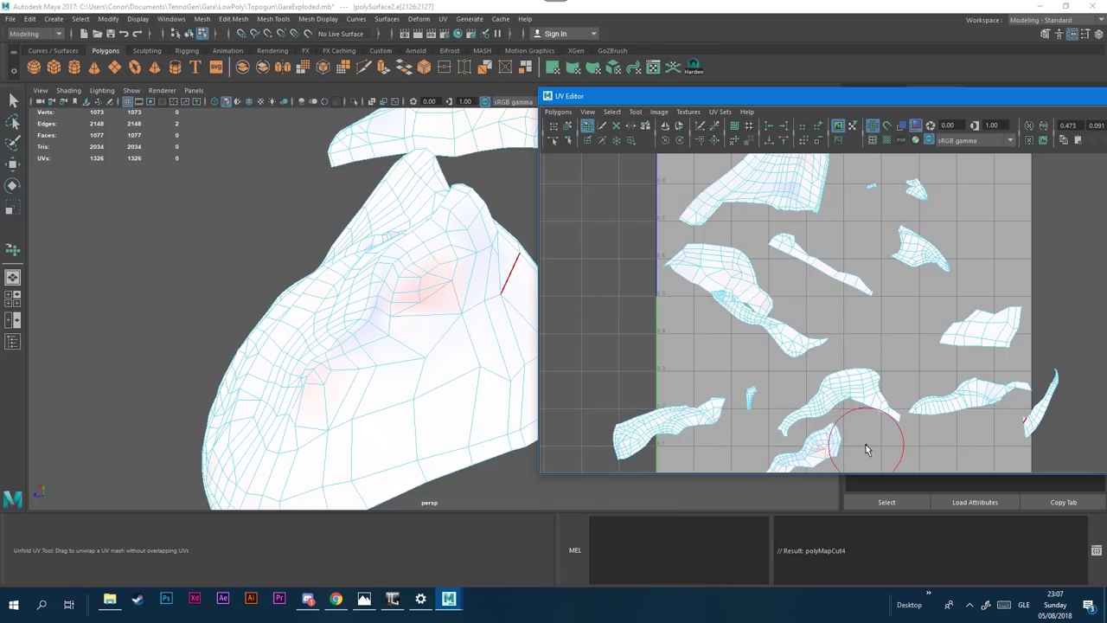
# Step: Unfold the newly cut shell and move it outside the UV square, beside the other shells
pyautogui.click(567, 125)
pyautogui.click(832, 449)
pyautogui.click(832, 449)
pyautogui.moveTo(832, 451)
pyautogui.mouseDown()
pyautogui.moveTo(636, 318)
pyautogui.moveTo(641, 327)
pyautogui.moveTo(631, 318)
pyautogui.moveTo(586, 344)
pyautogui.mouseUp()
pyautogui.click(587, 126)
pyautogui.click(566, 126)
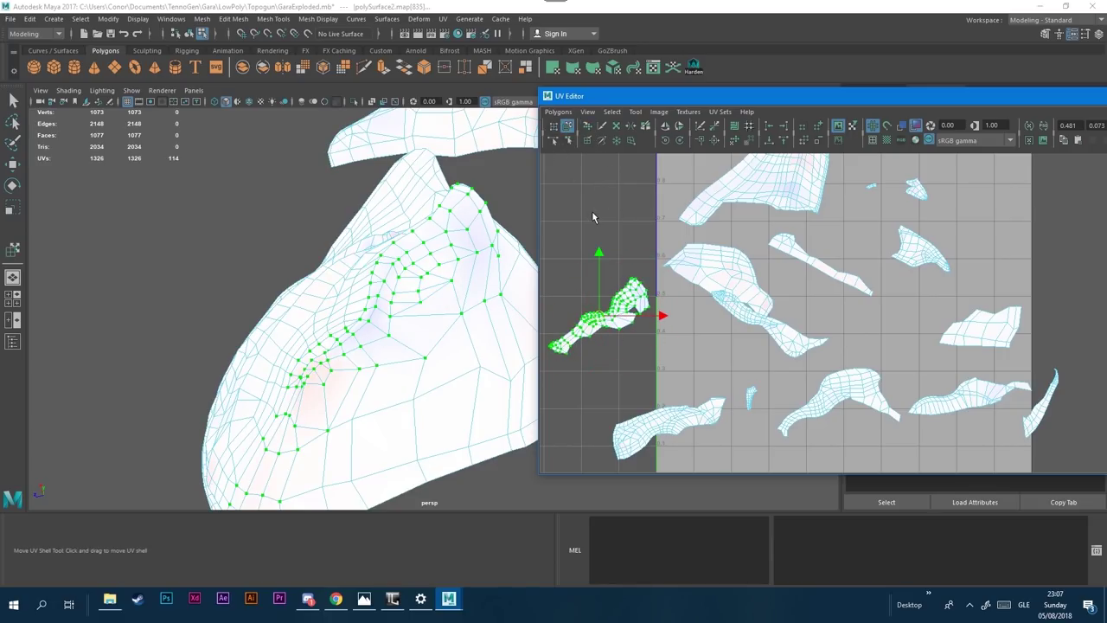
pyautogui.click(570, 255)
# Step: Select all of the head's UV shells, including those outside the UV square
pyautogui.scroll(-5, 469, 293)
pyautogui.keyDown('alt'); pyautogui.moveTo(469, 294); pyautogui.dragTo(595, 309); pyautogui.keyUp('alt')
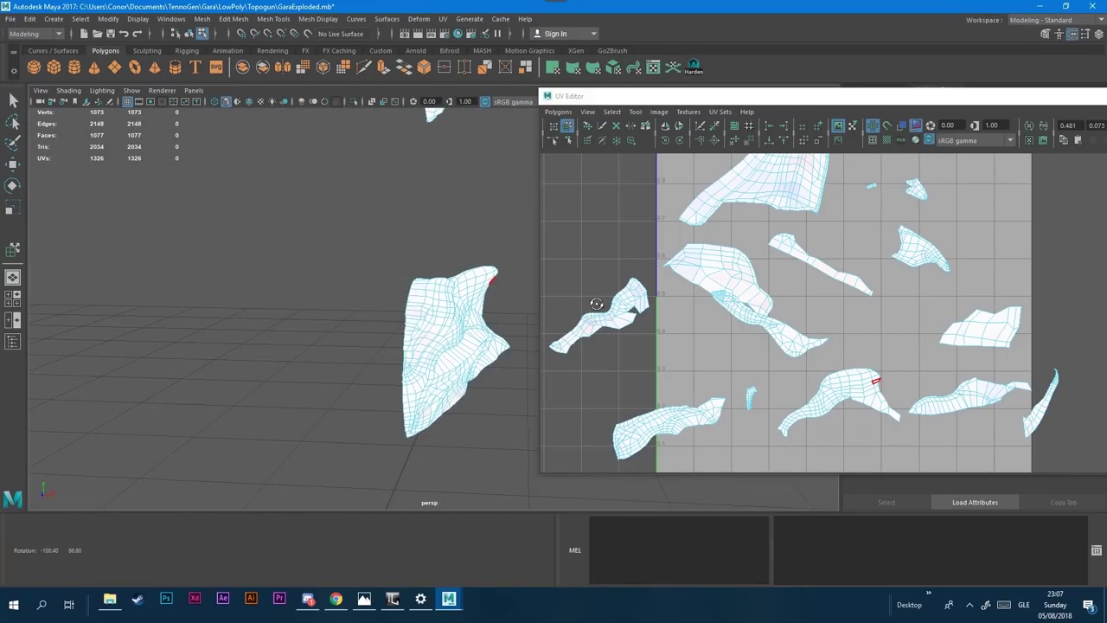
pyautogui.scroll(-3, 740, 295)
pyautogui.scroll(-2, 740, 295)
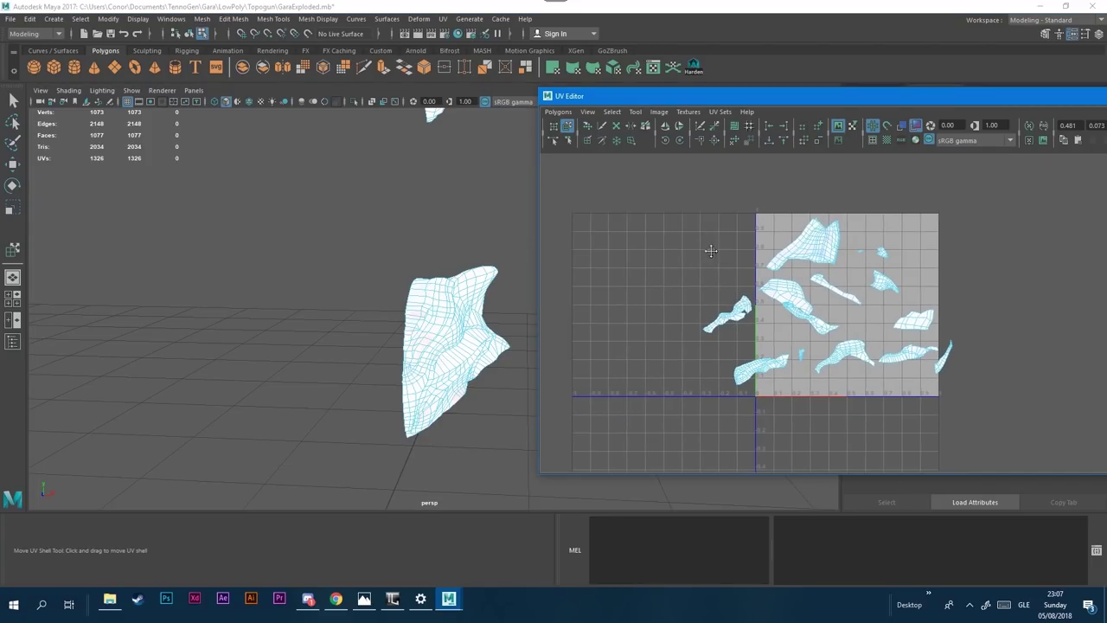
pyautogui.keyDown('alt'); pyautogui.moveTo(711, 247); pyautogui.dragTo(632, 227, button='middle'); pyautogui.keyUp('alt')
pyautogui.moveTo(753, 297); pyautogui.dragTo(909, 397)
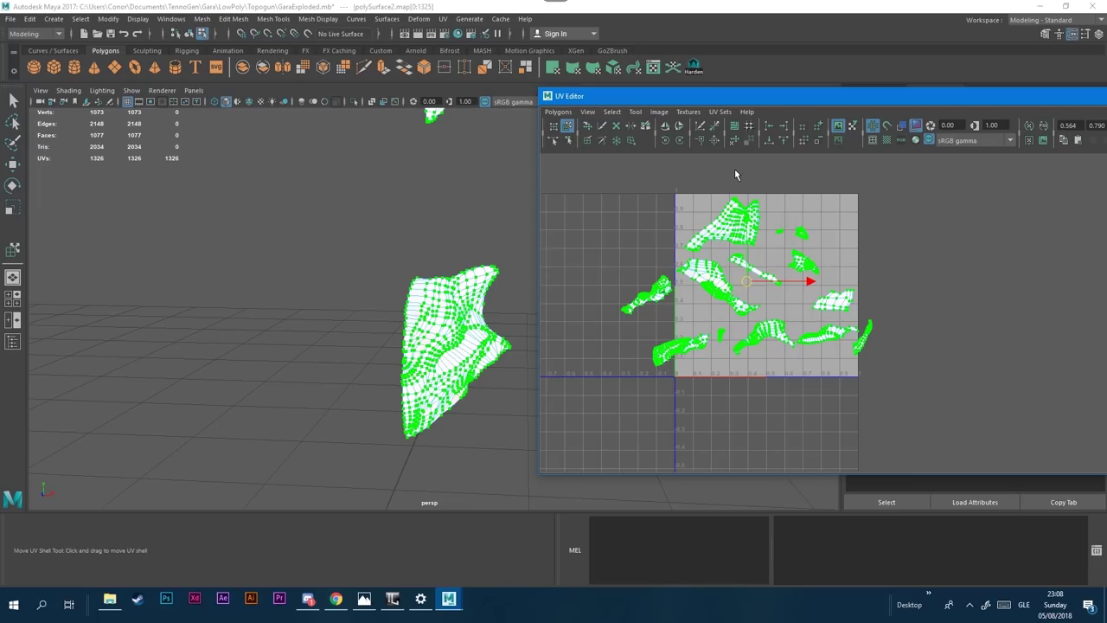
# Step: Open the Layout UVs options and set both the packing resolution and the texture map size to 2048
pyautogui.click(548, 113)
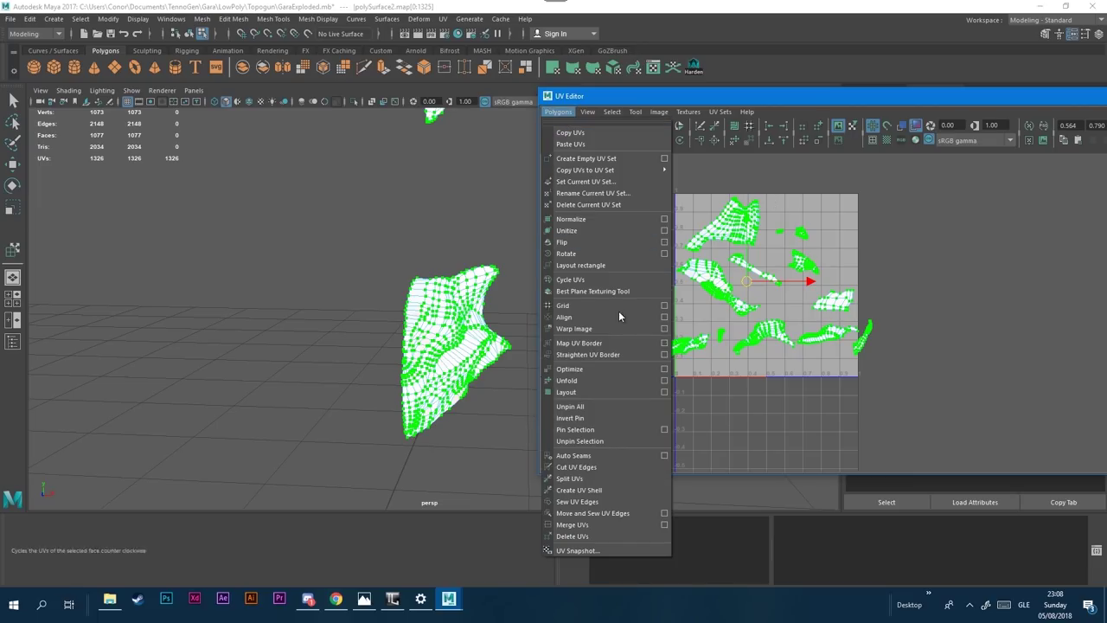
pyautogui.click(664, 391)
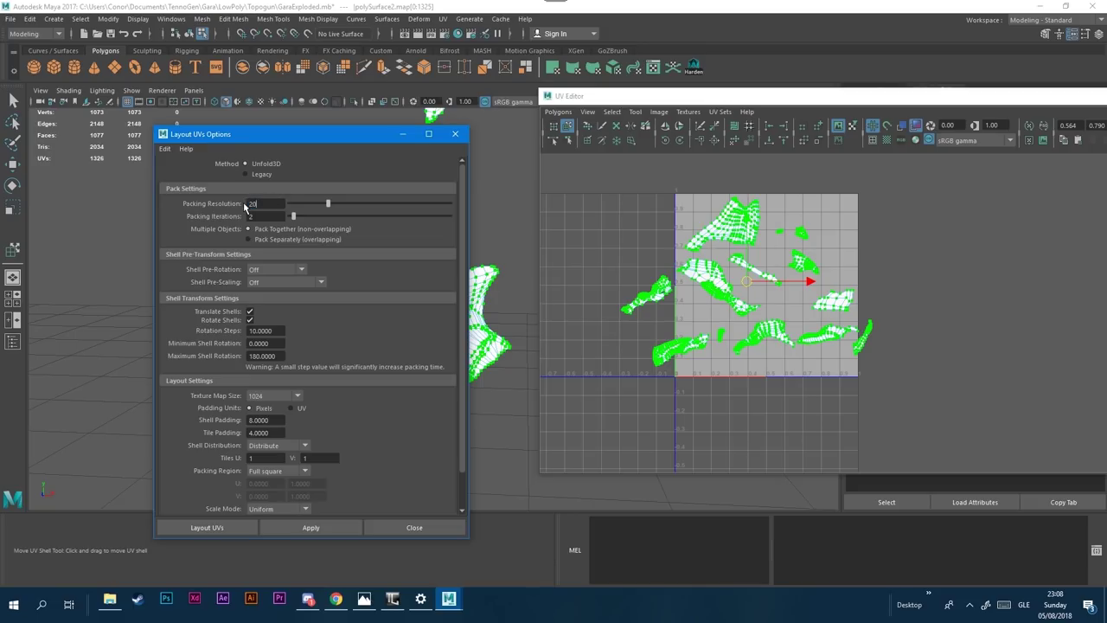
pyautogui.press('Return')
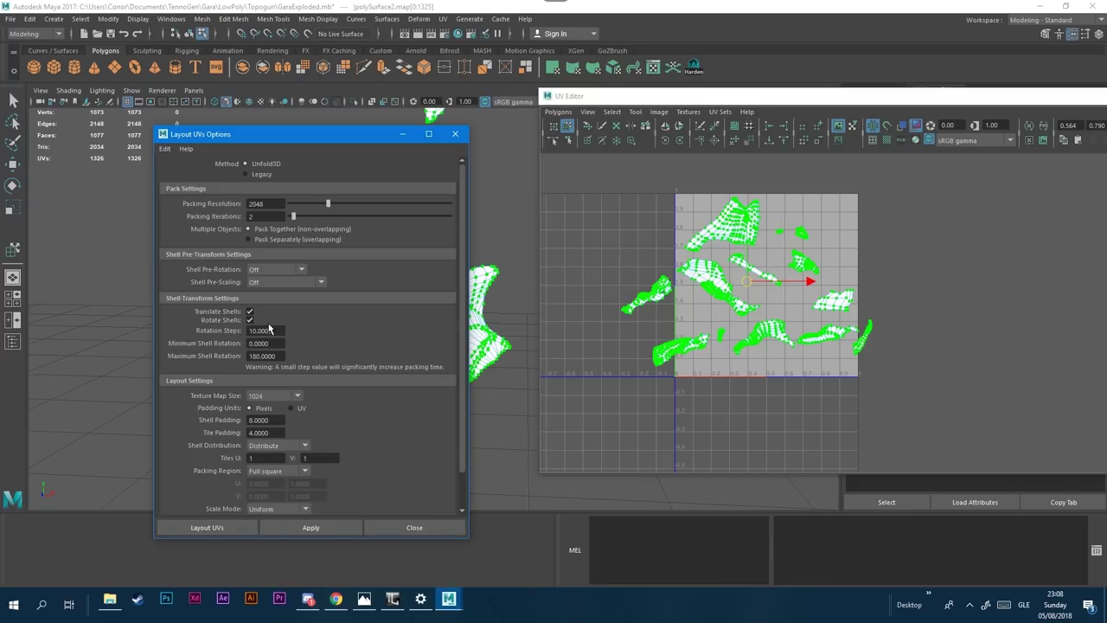
pyautogui.click(300, 396)
pyautogui.click(255, 420)
pyautogui.scroll(-1, 357, 424)
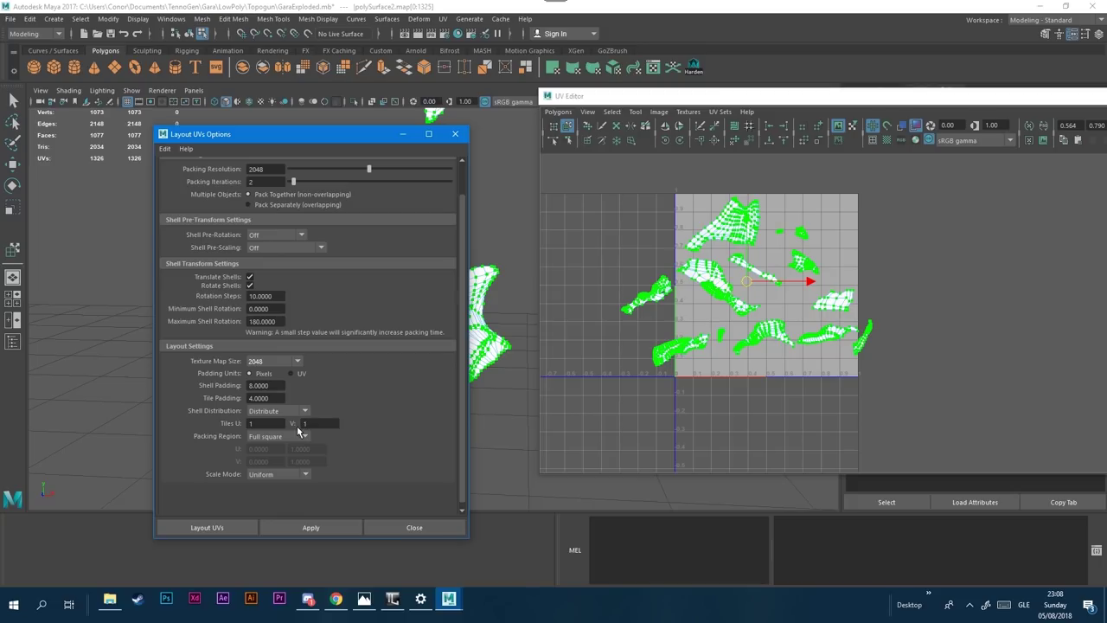
# Step: Keep the scale mode at Uniform and lay out the selected UV shells
pyautogui.click(305, 474)
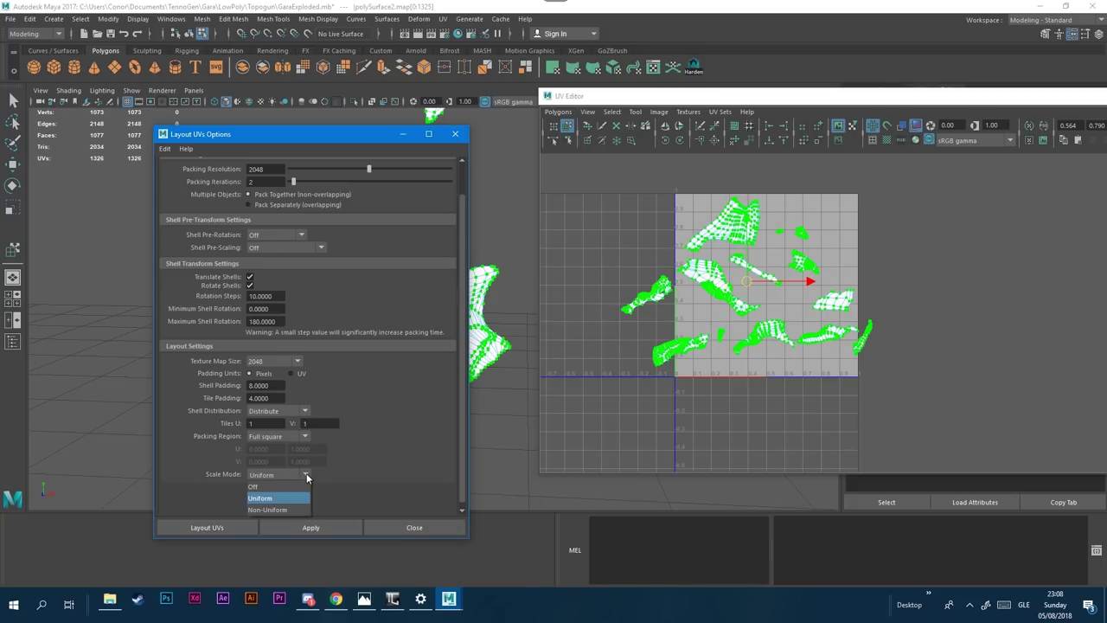
pyautogui.click(306, 473)
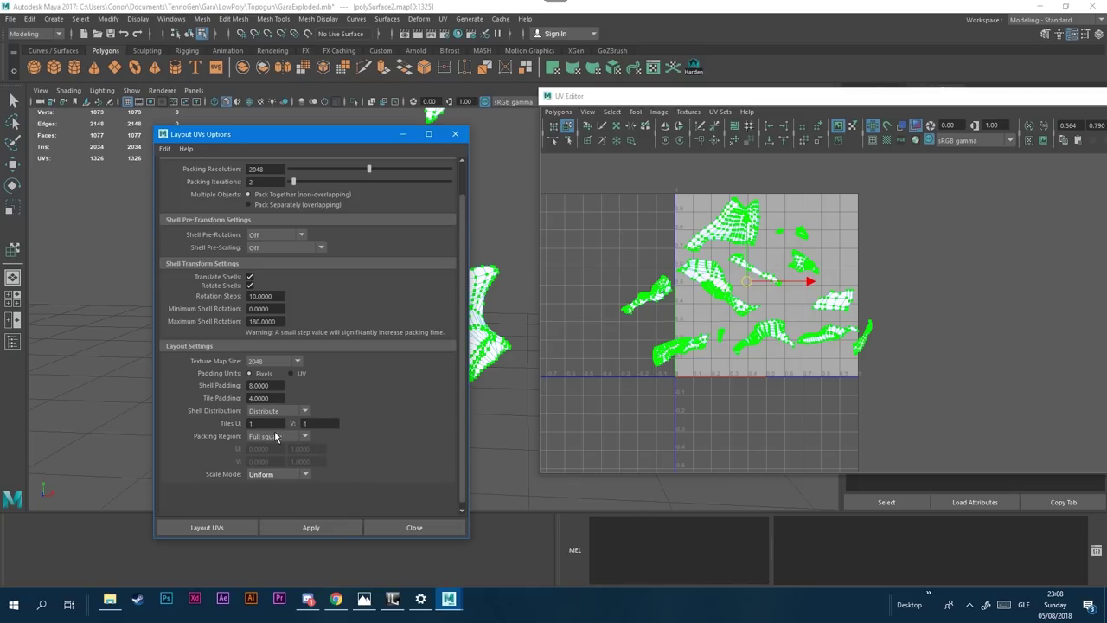
pyautogui.click(217, 529)
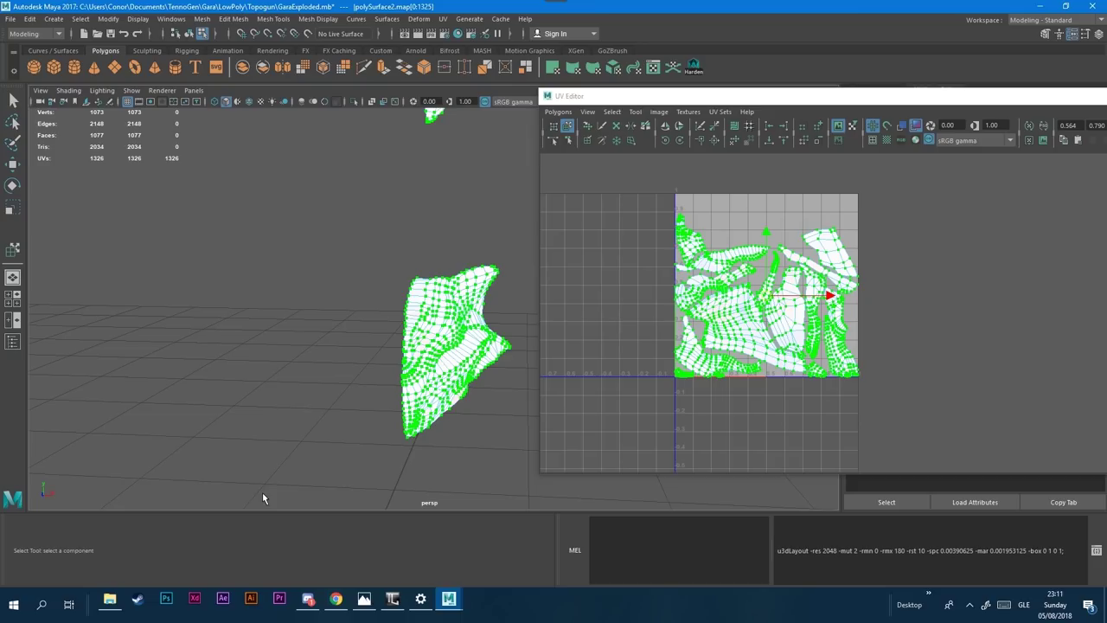
# Step: Examine the packed shells and the head with the checker pattern shown, and hide the pattern again
pyautogui.scroll(3, 864, 333)
pyautogui.keyDown('alt'); pyautogui.moveTo(926, 338); pyautogui.dragTo(972, 363, button='middle'); pyautogui.keyUp('alt')
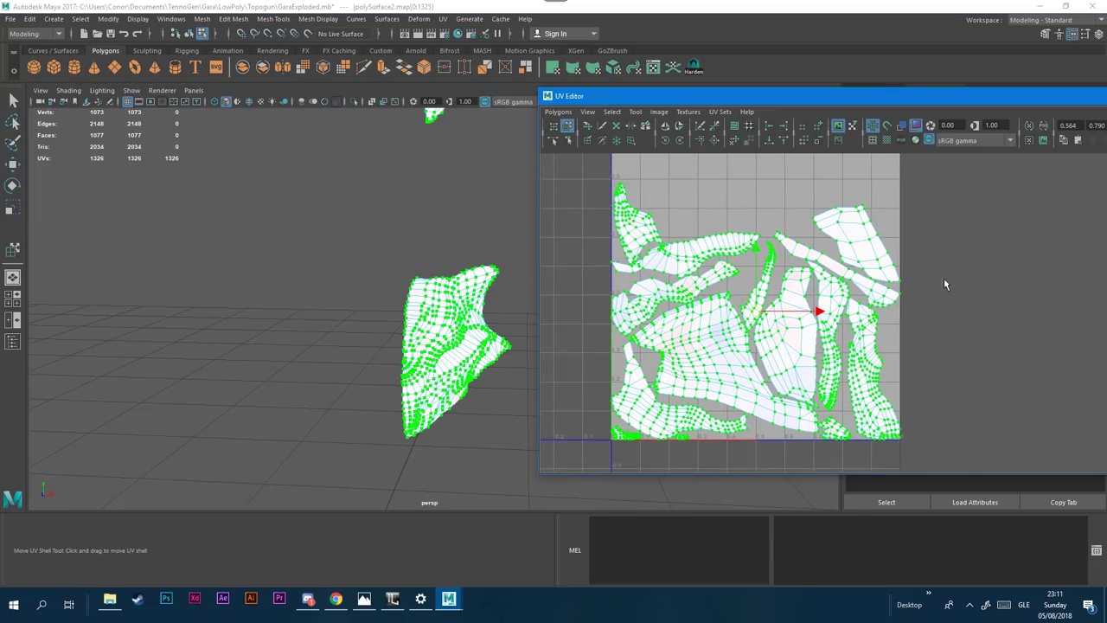
pyautogui.click(885, 139)
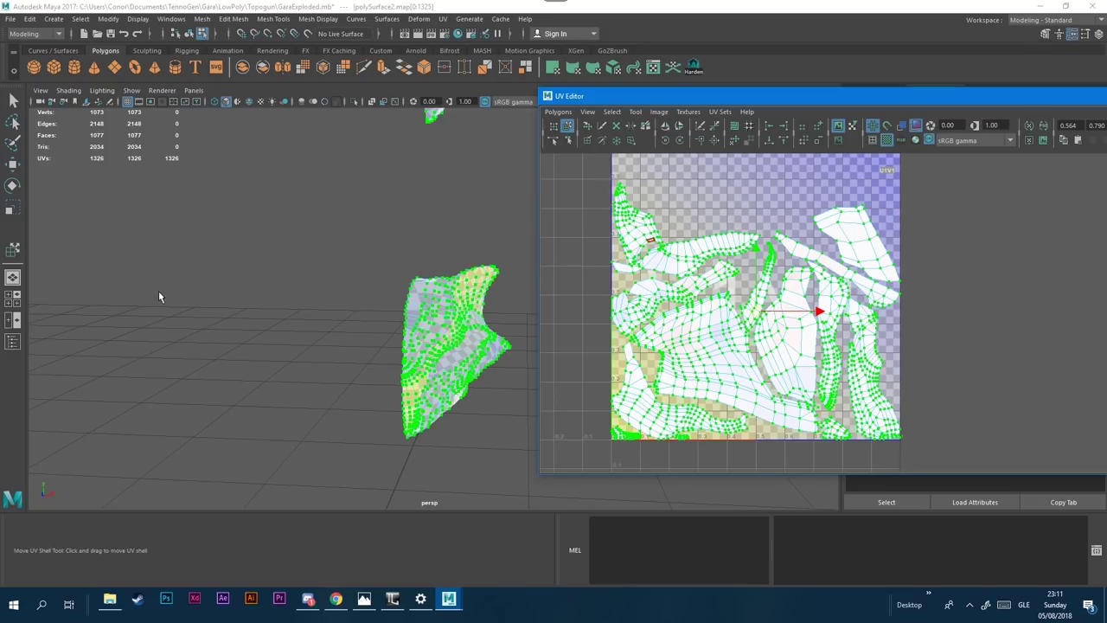
pyautogui.keyDown('alt'); pyautogui.moveTo(265, 340); pyautogui.dragTo(188, 336); pyautogui.keyUp('alt')
pyautogui.moveTo(188, 336)
pyautogui.keyDown('alt'); pyautogui.mouseDown(button='middle')
pyautogui.moveTo(215, 338)
pyautogui.moveTo(181, 458)
pyautogui.moveTo(198, 331)
pyautogui.mouseUp(button='middle'); pyautogui.keyUp('alt')
pyautogui.keyDown('alt'); pyautogui.moveTo(198, 331); pyautogui.dragTo(252, 326); pyautogui.keyUp('alt')
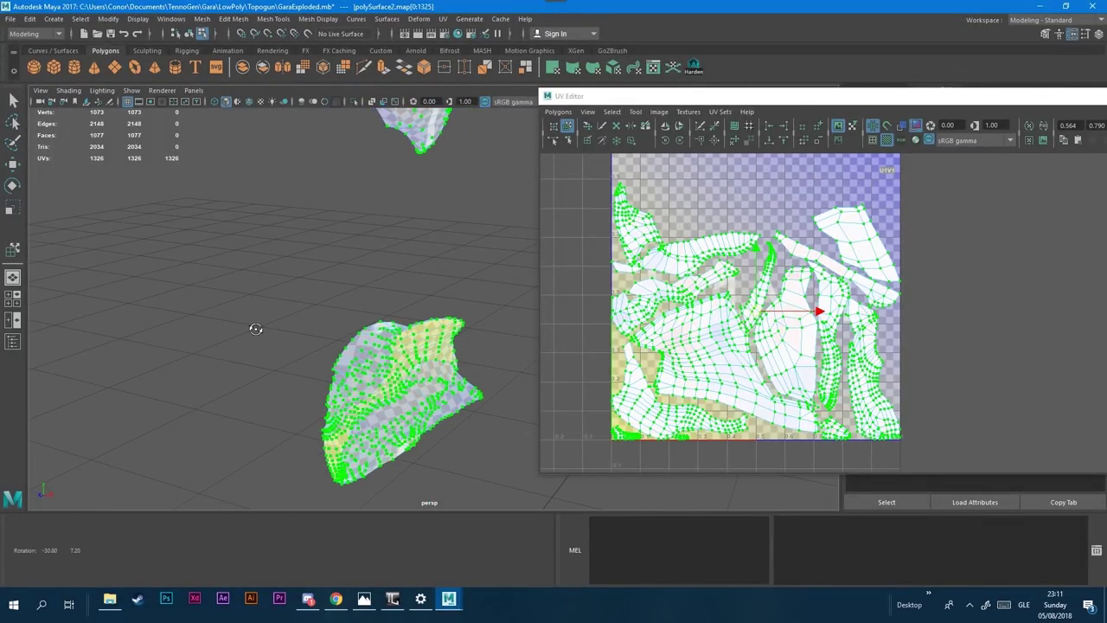
pyautogui.click(888, 141)
pyautogui.keyDown('alt'); pyautogui.moveTo(916, 281); pyautogui.dragTo(827, 277, button='middle'); pyautogui.keyUp('alt')
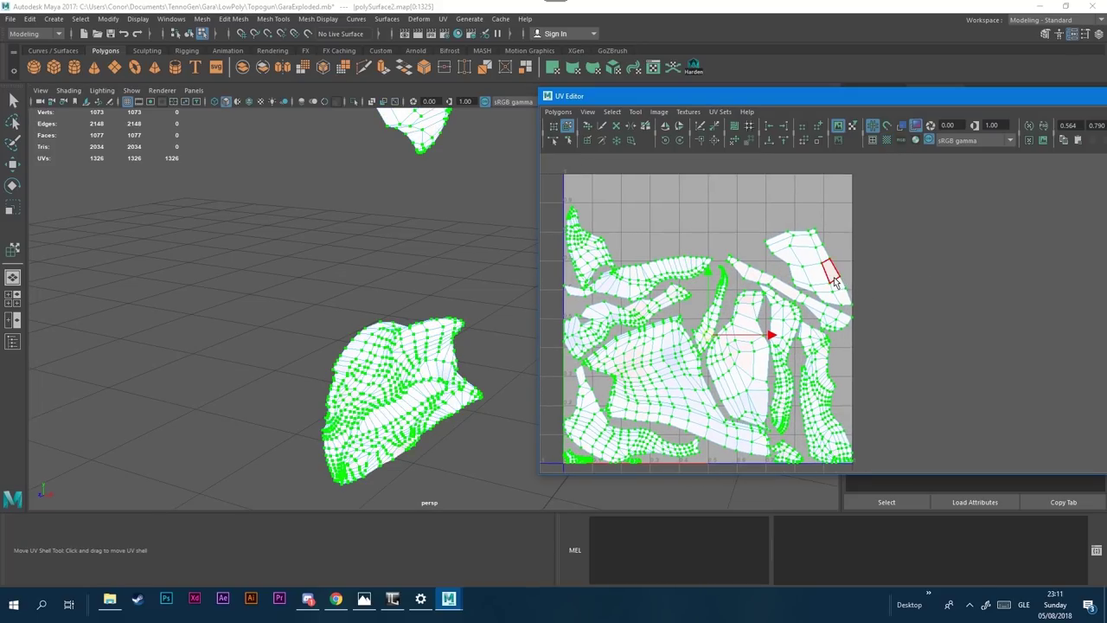
# Step: Move the broad upper-right UV shell and the thin diagonal strip beneath it upward into the free space
pyautogui.click(826, 272)
pyautogui.moveTo(809, 258); pyautogui.dragTo(802, 221)
pyautogui.click(785, 288)
pyautogui.moveTo(790, 289); pyautogui.dragTo(785, 265)
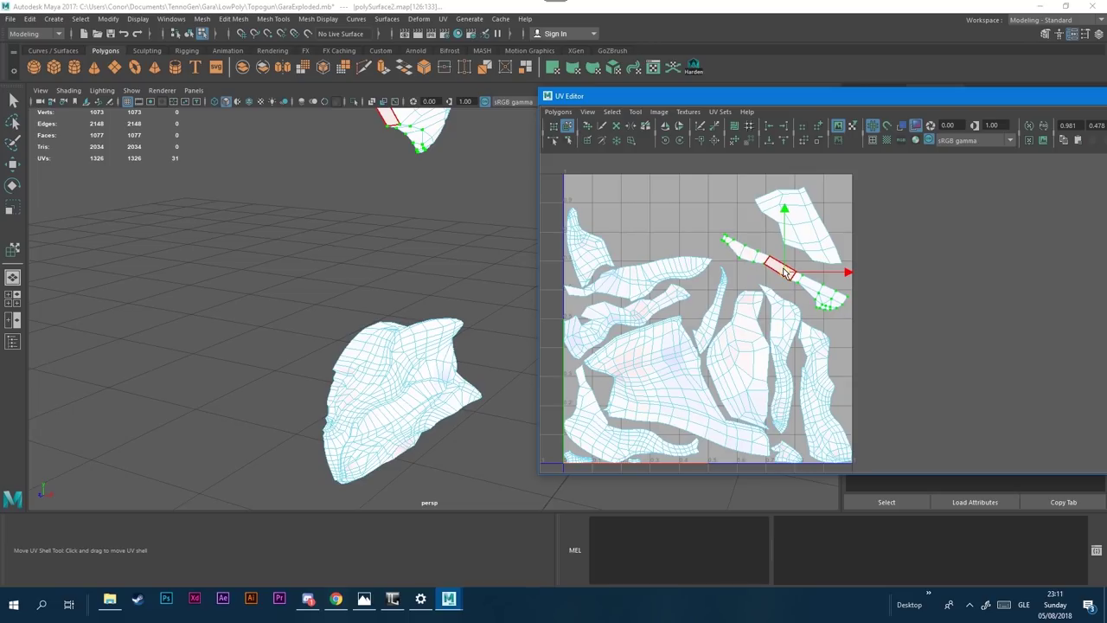
# Step: Rotate the small pointed upper-left UV shell counter-clockwise and move it up near the top edge of the UV square
pyautogui.click(587, 258)
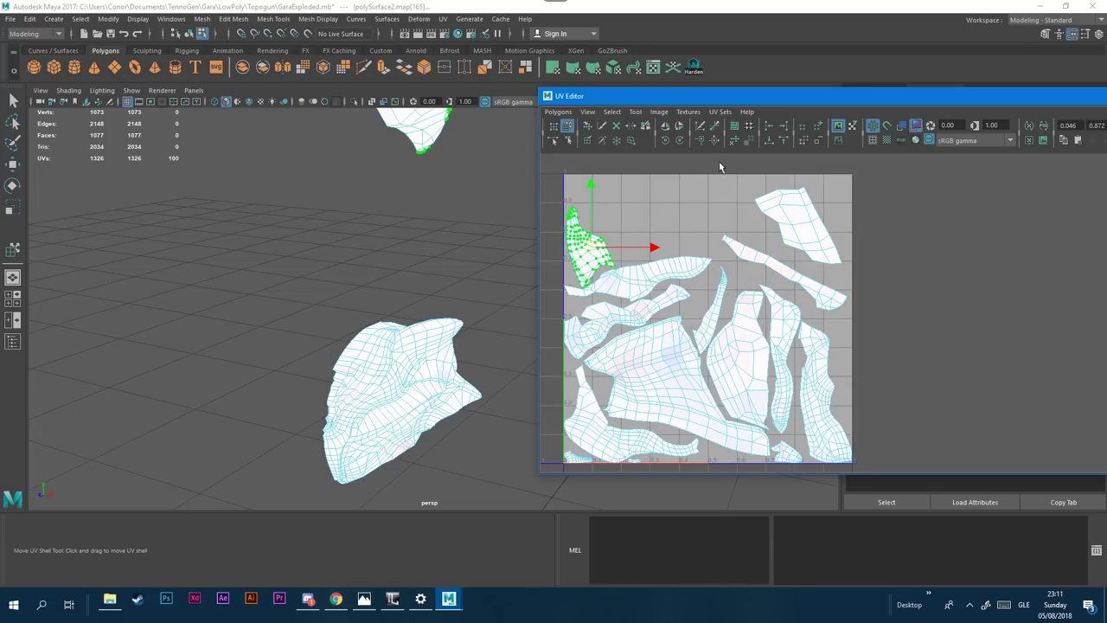
pyautogui.click(666, 142)
pyautogui.moveTo(586, 250); pyautogui.dragTo(620, 200)
# Step: Move the two long wavy shells below the pointed one upward, leaving a clear gap between each of them
pyautogui.moveTo(624, 288); pyautogui.dragTo(653, 247)
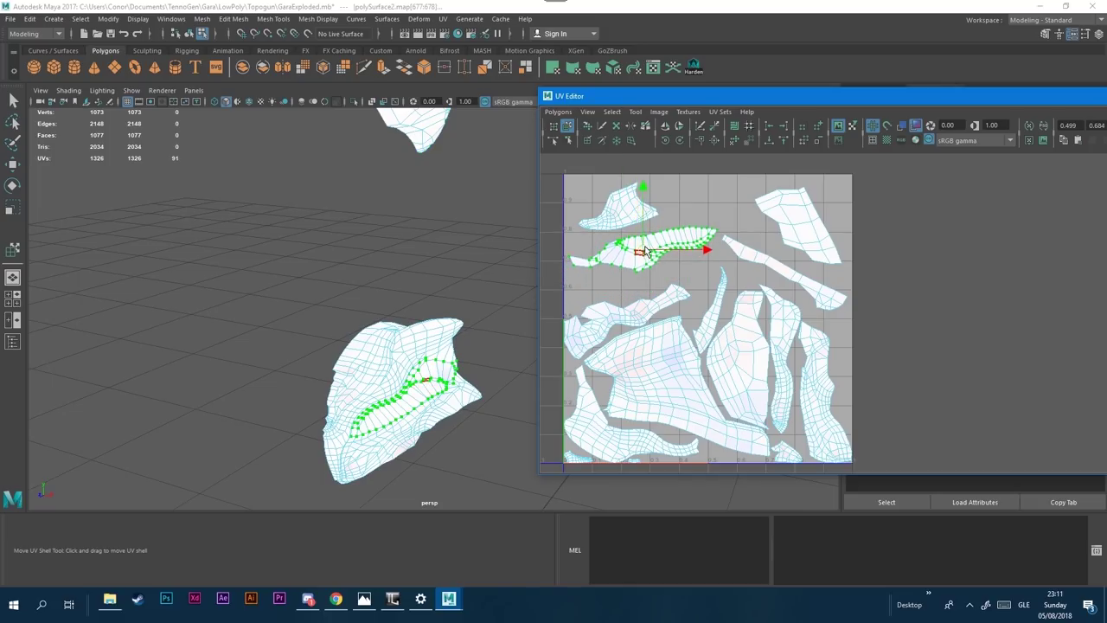
pyautogui.click(631, 313)
pyautogui.click(626, 312)
pyautogui.moveTo(626, 314); pyautogui.dragTo(642, 303)
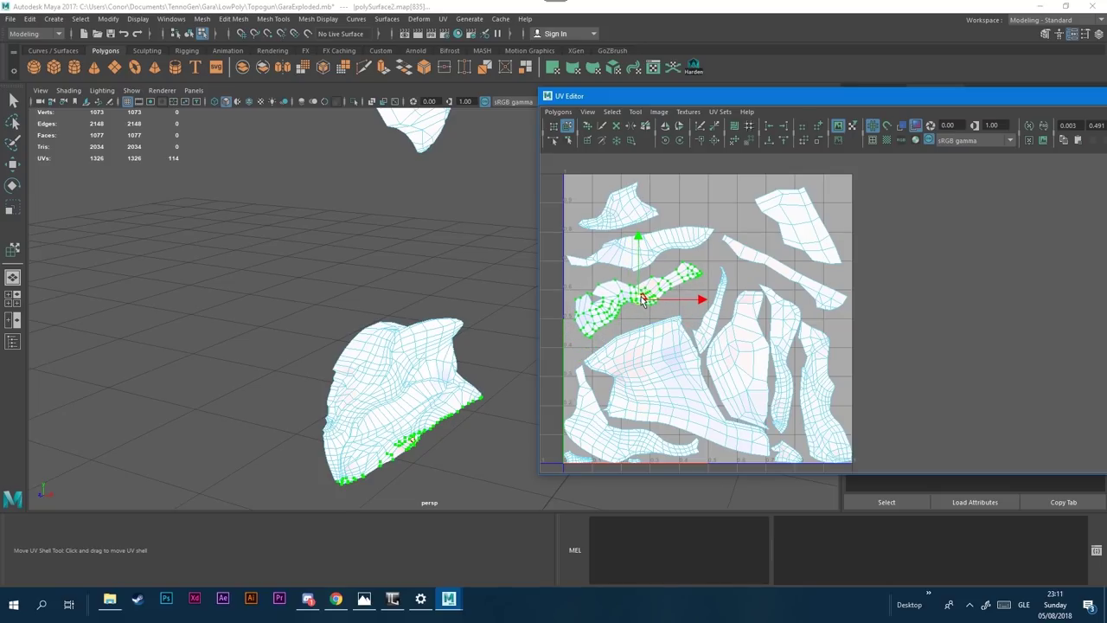
# Step: Move the three tiny shells from the bottom edge into the gap beside the pointed shell near the top edge
pyautogui.click(785, 451)
pyautogui.moveTo(785, 451); pyautogui.dragTo(671, 195)
pyautogui.click(578, 457)
pyautogui.moveTo(577, 456); pyautogui.dragTo(703, 215)
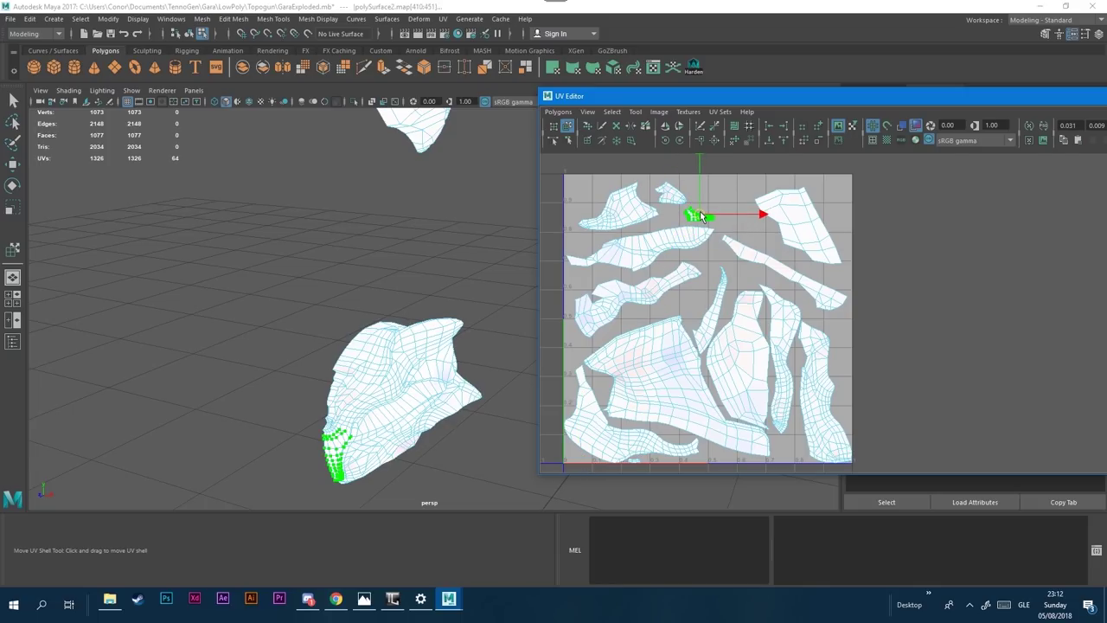
pyautogui.click(636, 462)
pyautogui.moveTo(636, 463); pyautogui.dragTo(712, 193)
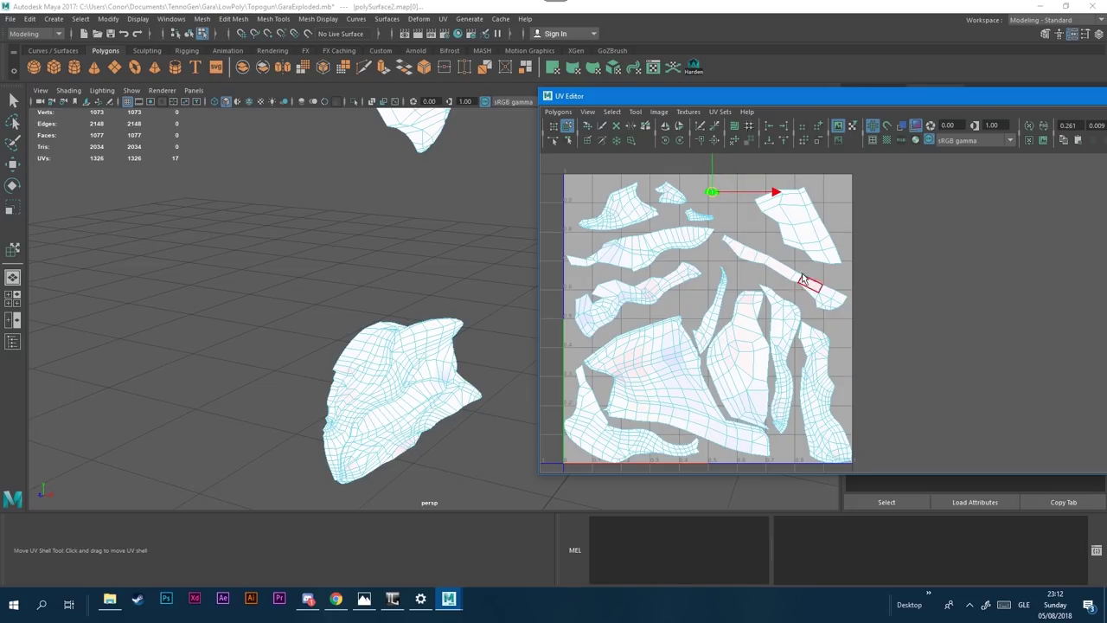
# Step: Rotate the broad upper-right shell clockwise in 45-degree steps until it lies roughly horizontal, and fit it inside the corner
pyautogui.click(804, 227)
pyautogui.moveTo(805, 222); pyautogui.dragTo(806, 218)
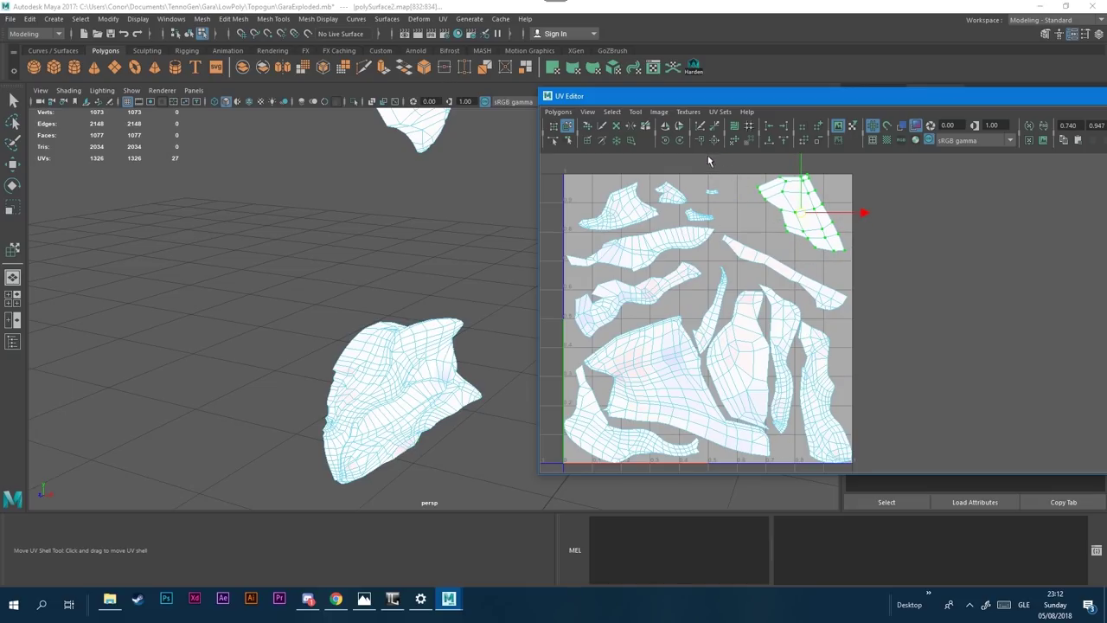
pyautogui.click(680, 141)
pyautogui.click(681, 142)
pyautogui.click(681, 142)
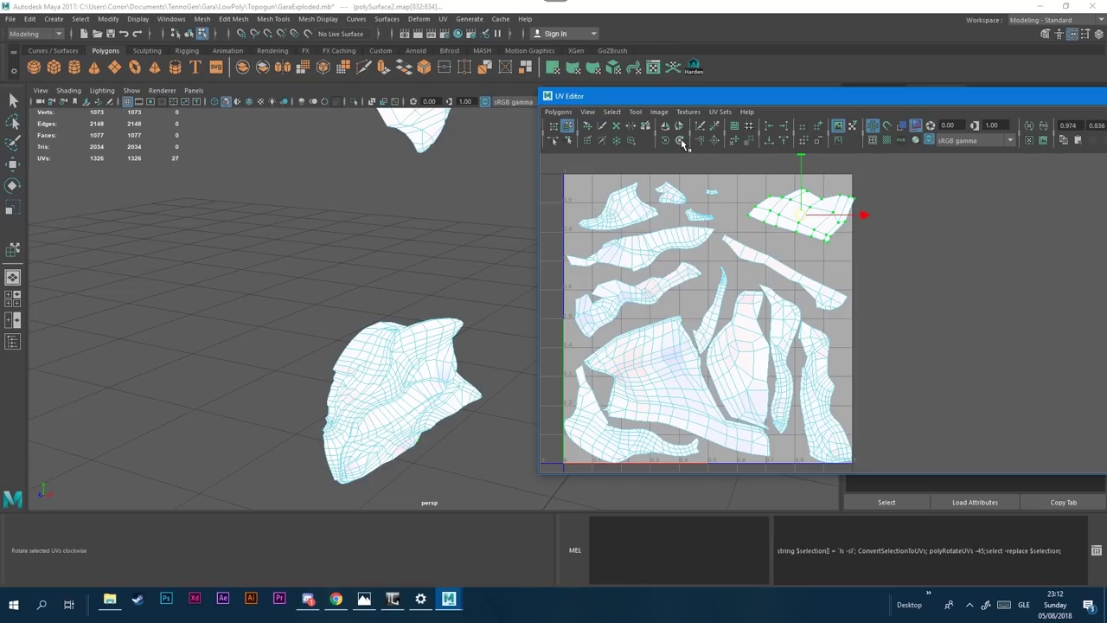
pyautogui.moveTo(801, 216); pyautogui.dragTo(787, 212)
# Step: Move the thin diagonal strip, the narrow curved shell and the tall slim shell upward to space them apart
pyautogui.click(789, 269)
pyautogui.moveTo(790, 275); pyautogui.dragTo(781, 238)
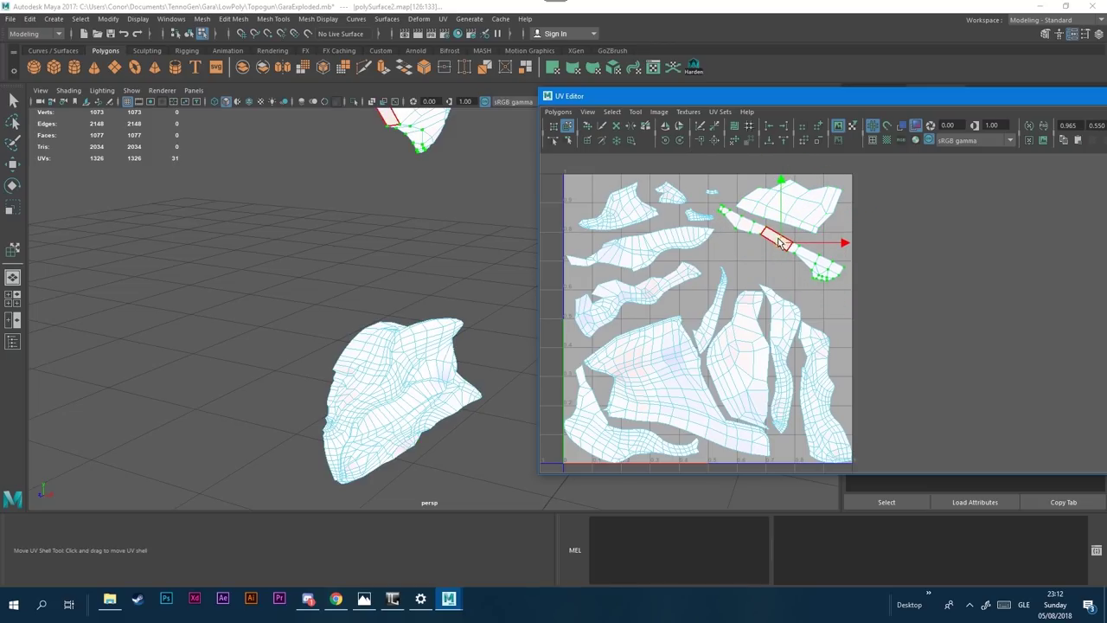
pyautogui.click(715, 300)
pyautogui.moveTo(711, 310); pyautogui.dragTo(719, 275)
pyautogui.click(809, 354)
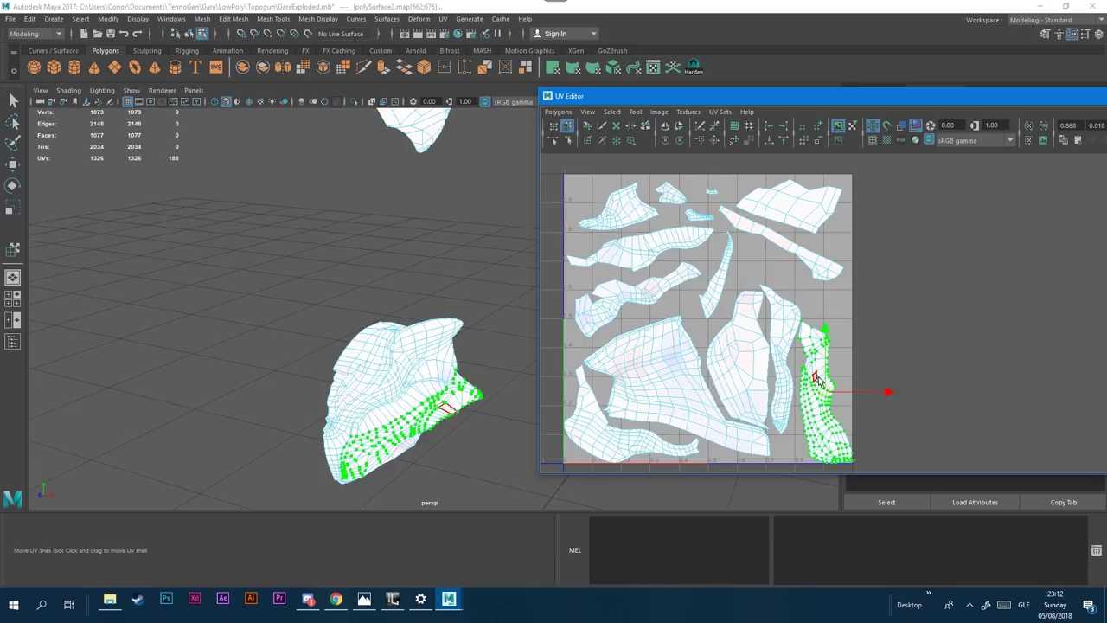
pyautogui.click(778, 357)
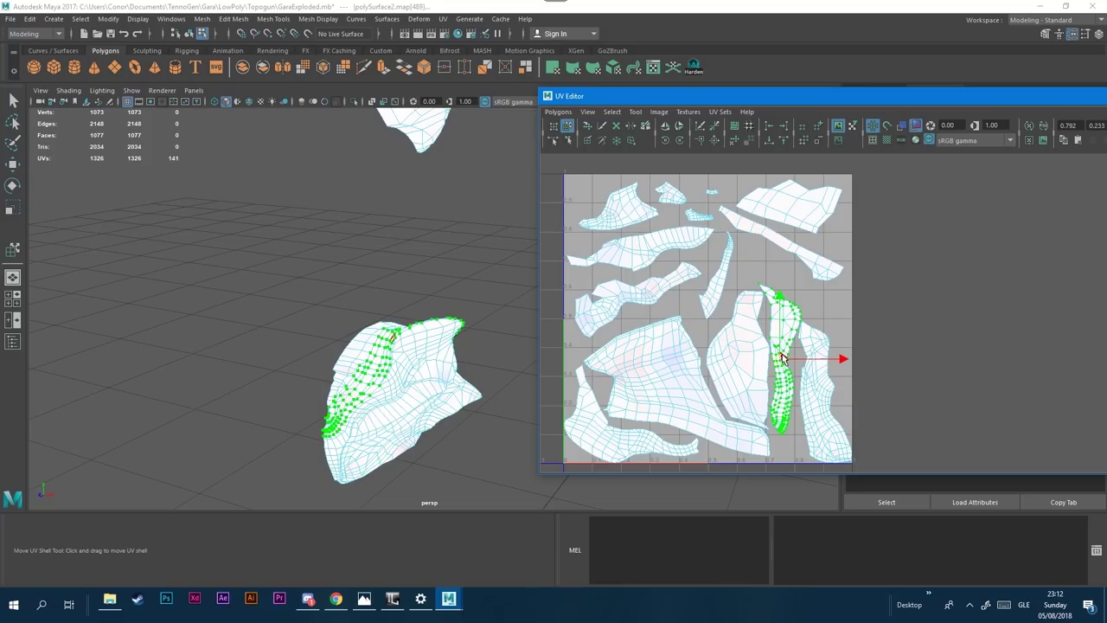
pyautogui.moveTo(780, 358); pyautogui.dragTo(785, 329)
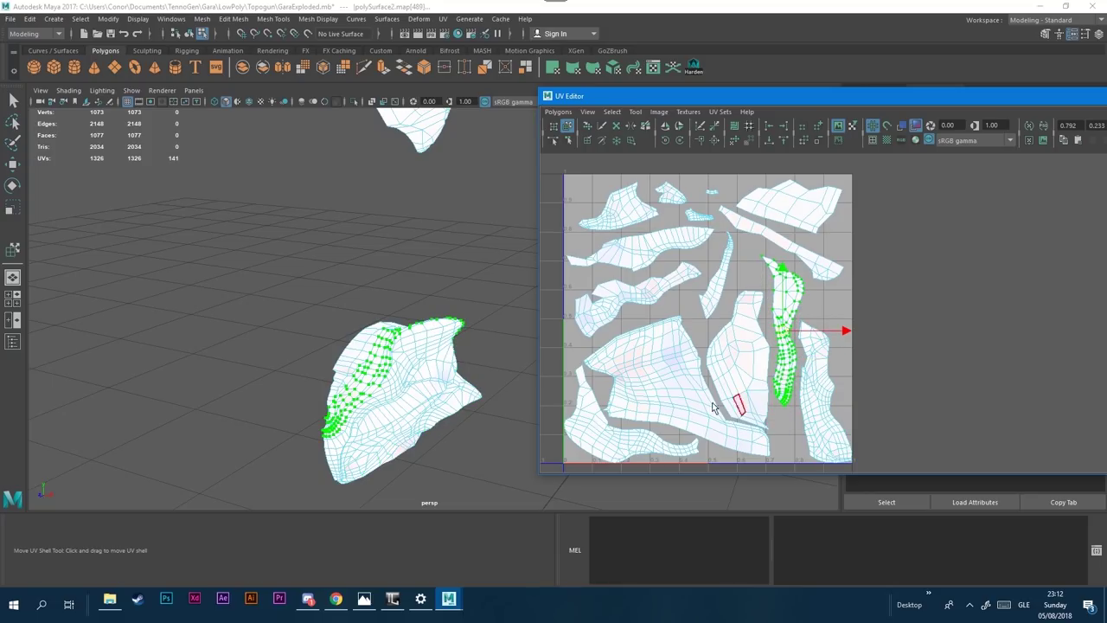
# Step: Nudge the tall shell beside the largest one slightly upward, clear the selection and save the scene
pyautogui.click(622, 409)
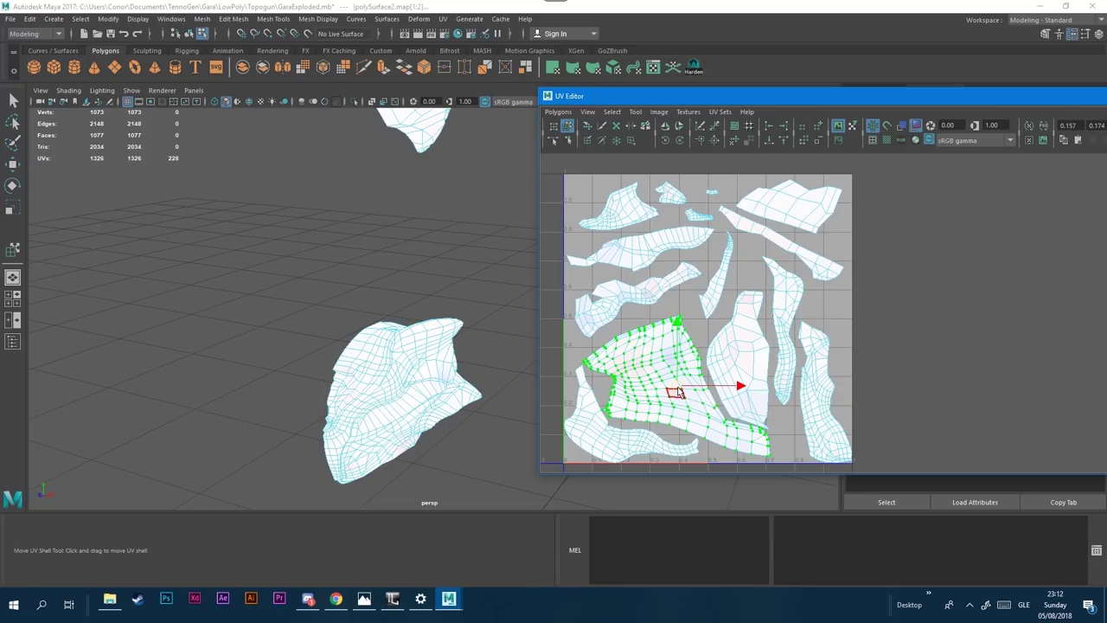
pyautogui.click(675, 301)
pyautogui.scroll(-2, 691, 295)
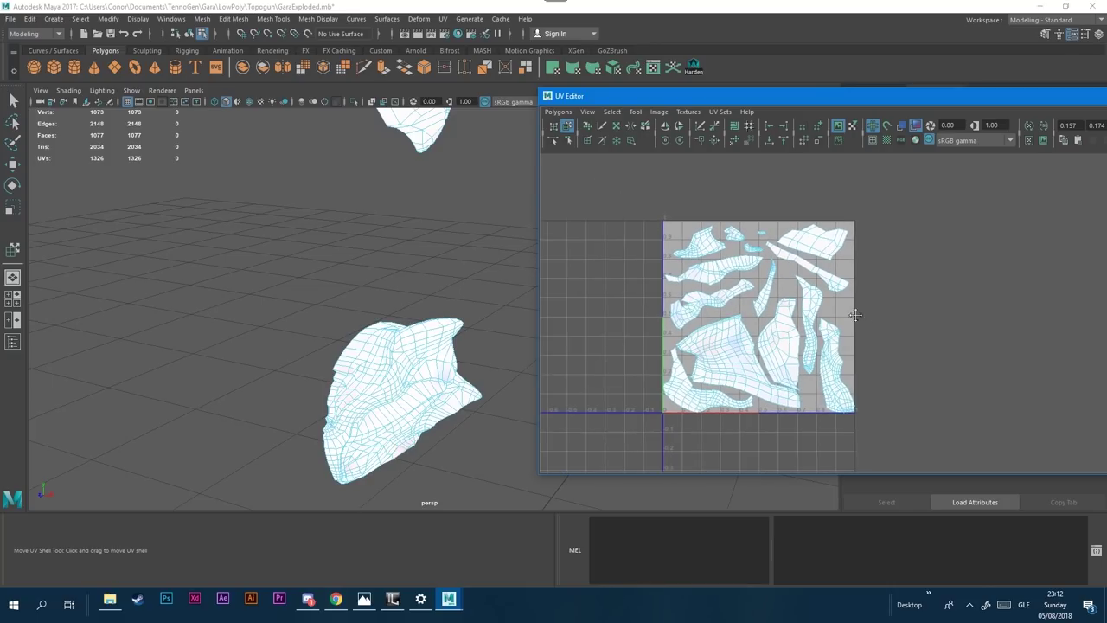
pyautogui.keyDown('alt'); pyautogui.moveTo(862, 317); pyautogui.dragTo(828, 318, button='middle'); pyautogui.keyUp('alt')
pyautogui.scroll(2, 828, 339)
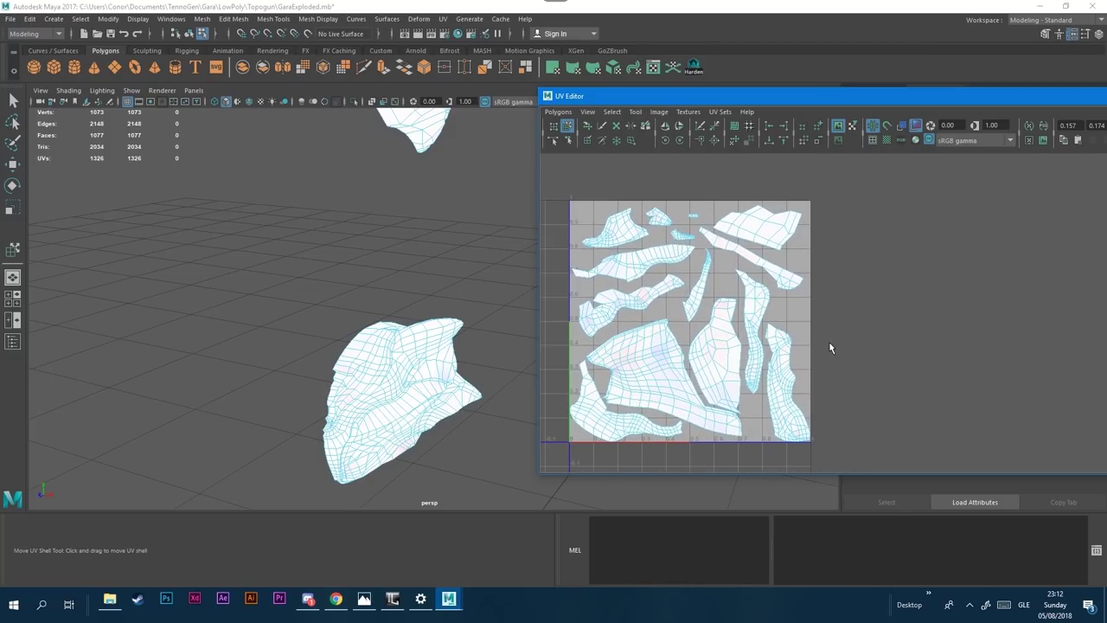
pyautogui.click(717, 386)
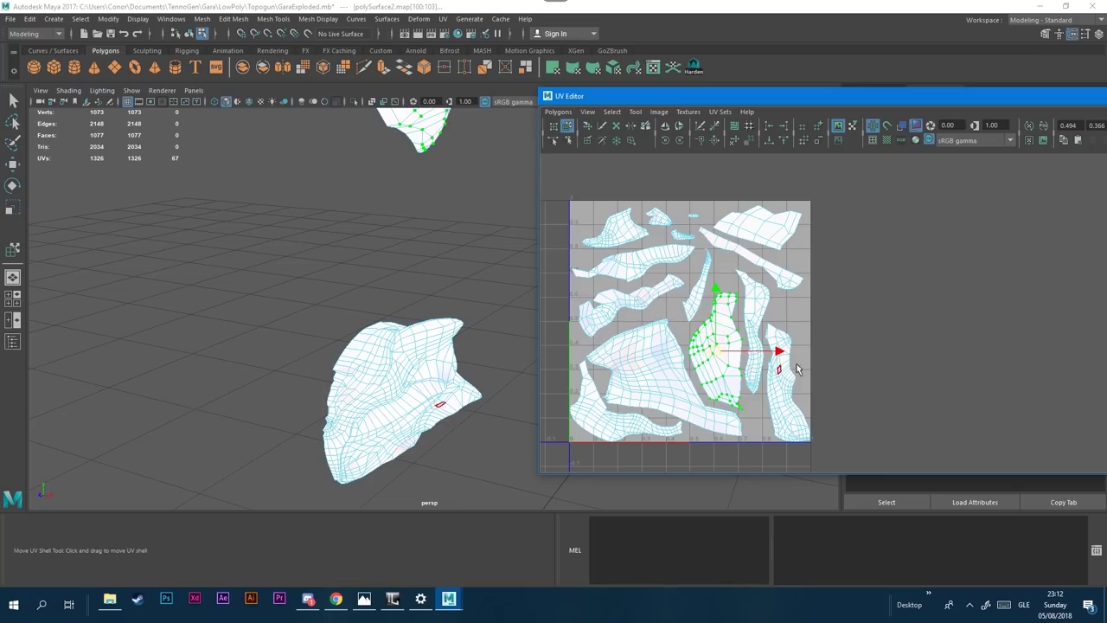
pyautogui.click(825, 366)
pyautogui.keyDown('alt'); pyautogui.moveTo(826, 366); pyautogui.dragTo(865, 370, button='middle'); pyautogui.keyUp('alt')
pyautogui.hotkey('ctrl', 's')
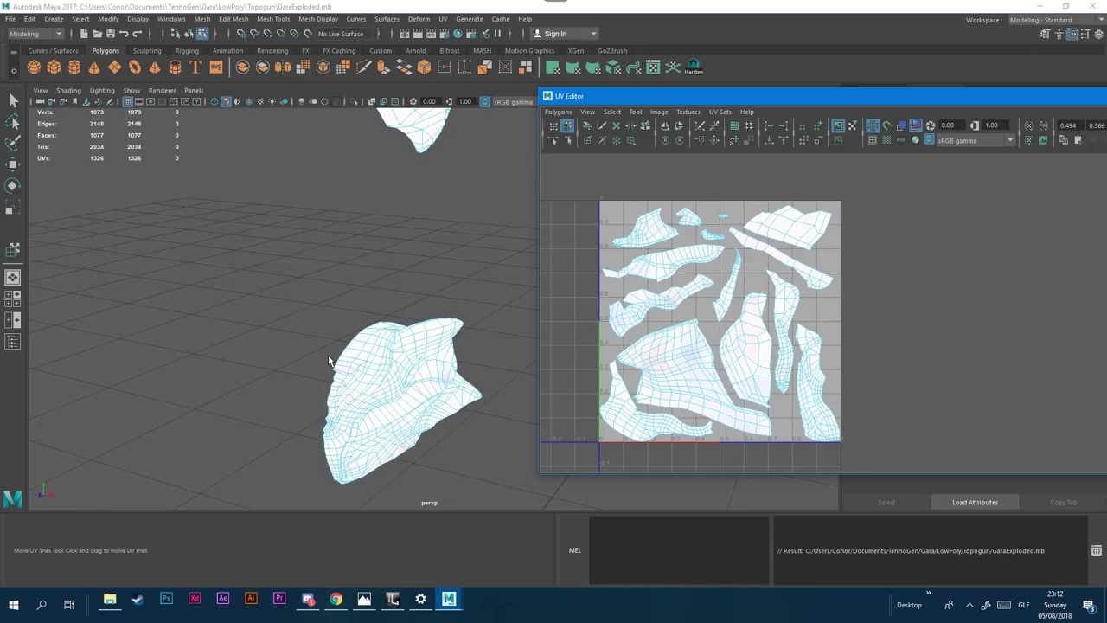
# Step: Return to object mode, select the whole head mesh and triangulate it
pyautogui.keyDown('alt'); pyautogui.moveTo(300, 315); pyautogui.dragTo(457, 271); pyautogui.keyUp('alt')
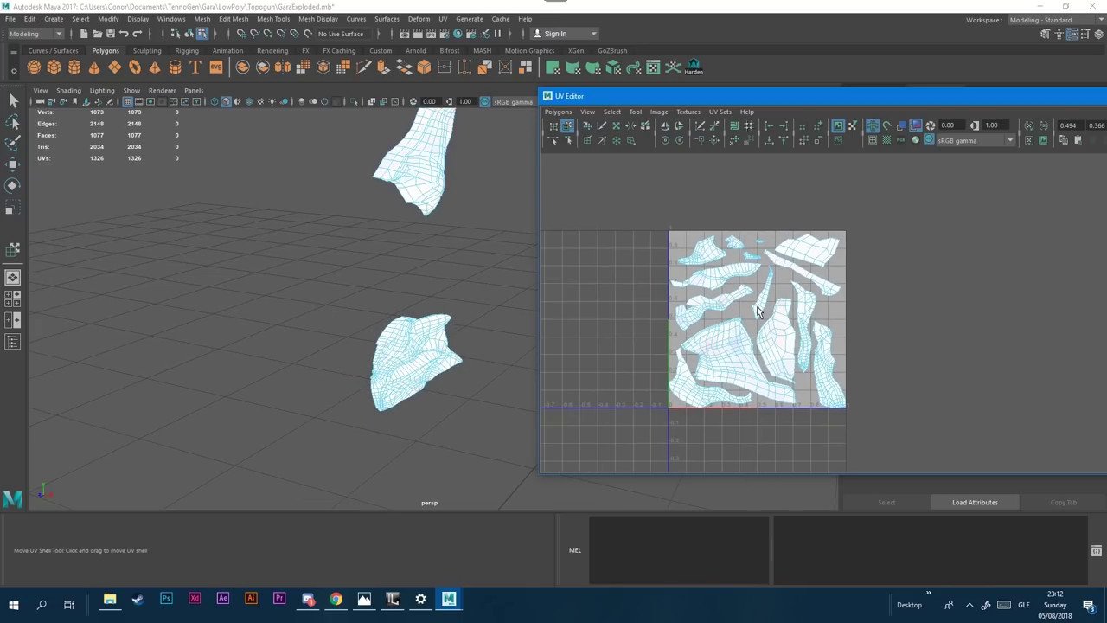
pyautogui.keyDown('alt'); pyautogui.moveTo(343, 321); pyautogui.dragTo(463, 195); pyautogui.keyUp('alt')
pyautogui.moveTo(393, 230); pyautogui.dragTo(453, 188, button='right')
pyautogui.moveTo(469, 143); pyautogui.dragTo(305, 427)
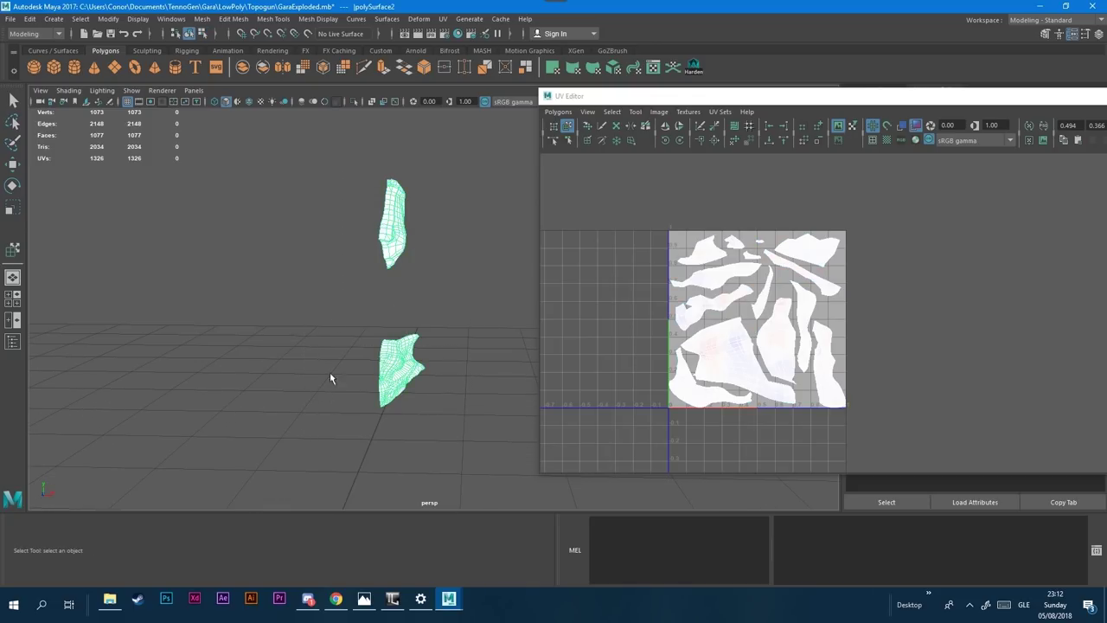
pyautogui.click(203, 19)
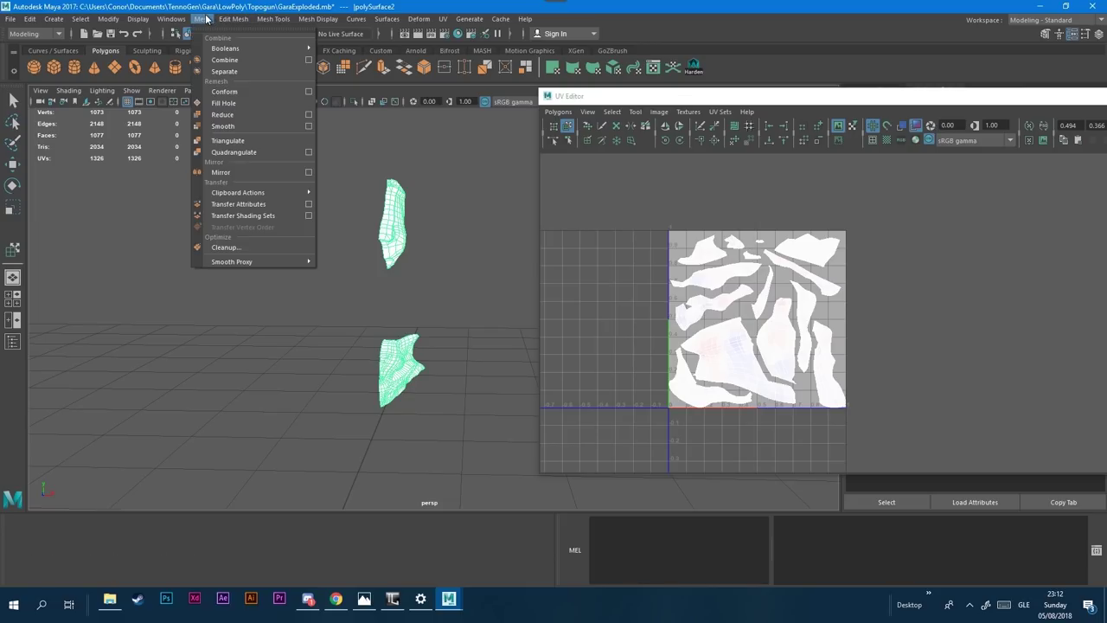
pyautogui.click(223, 143)
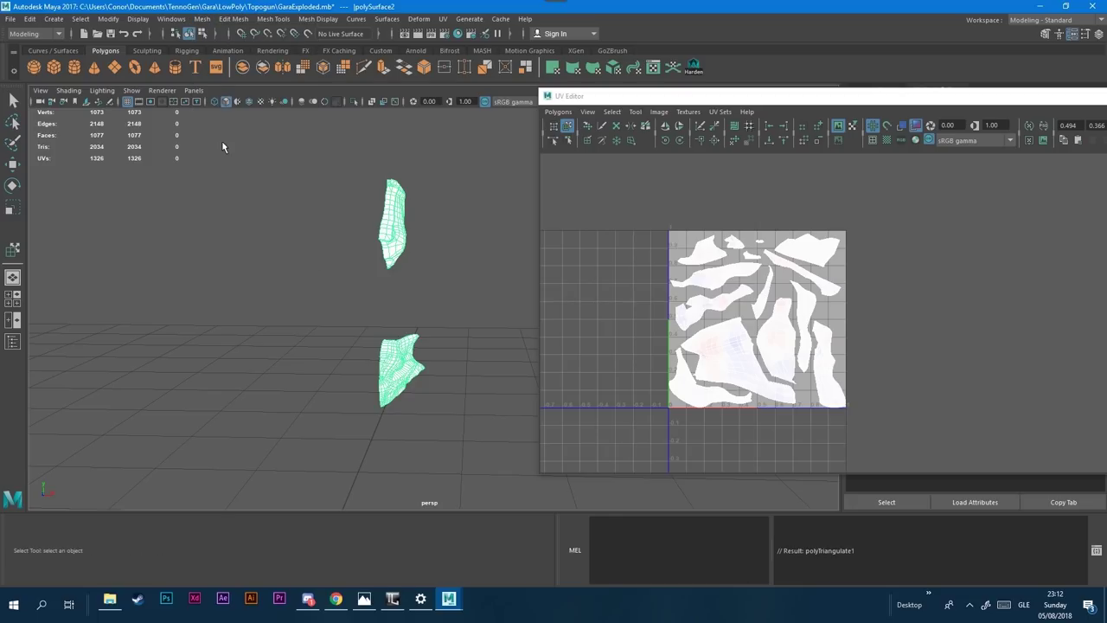
# Step: Reselect the triangulated head mesh, soften all of its edges and check the smoothed shading
pyautogui.click(289, 271)
pyautogui.moveTo(457, 167); pyautogui.dragTo(325, 445)
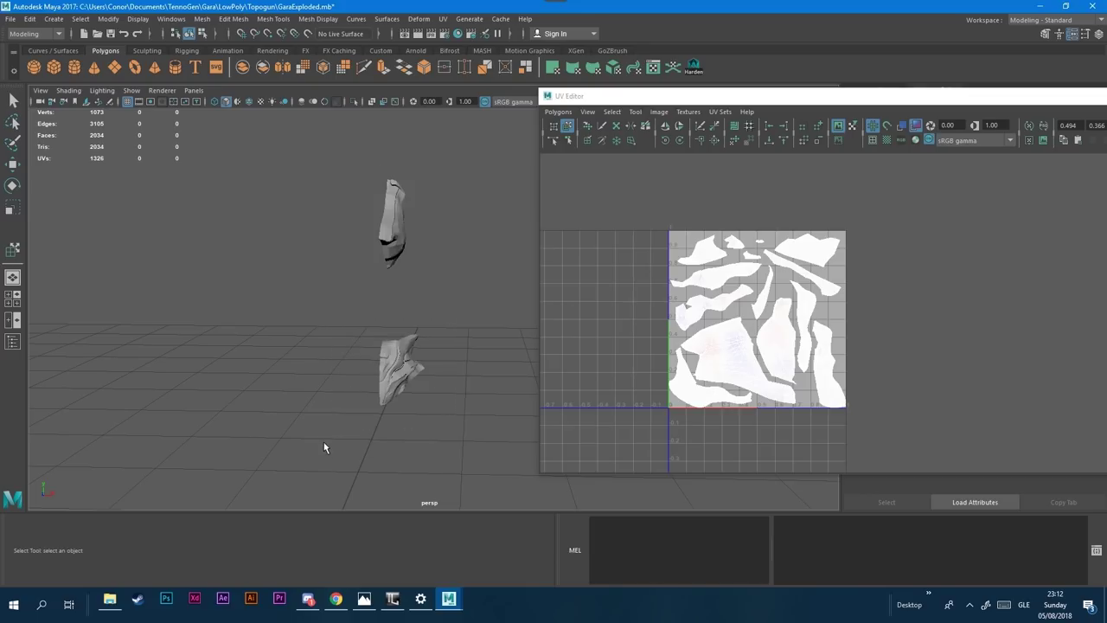
pyautogui.click(234, 19)
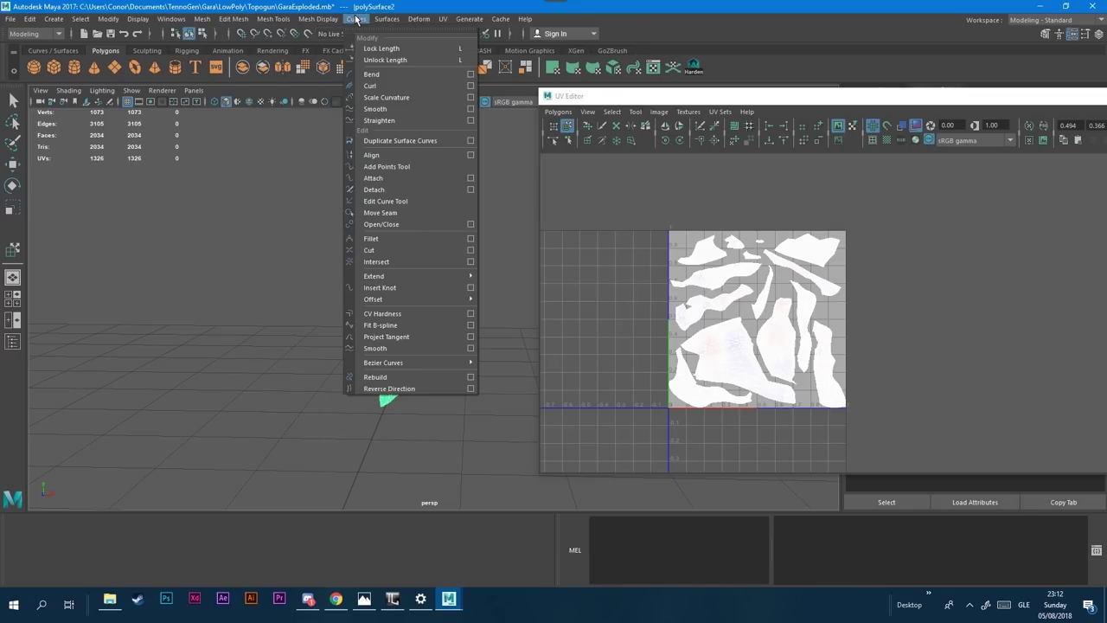
pyautogui.moveTo(329, 21)
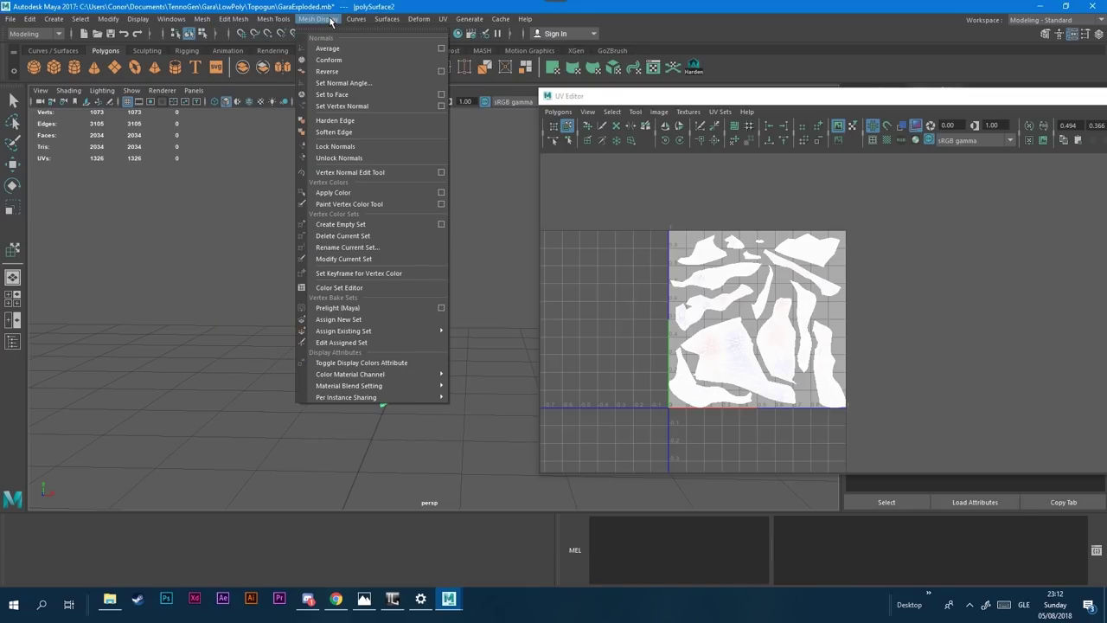
pyautogui.click(339, 131)
pyautogui.click(447, 326)
pyautogui.keyDown('alt'); pyautogui.moveTo(470, 415); pyautogui.dragTo(423, 404); pyautogui.keyUp('alt')
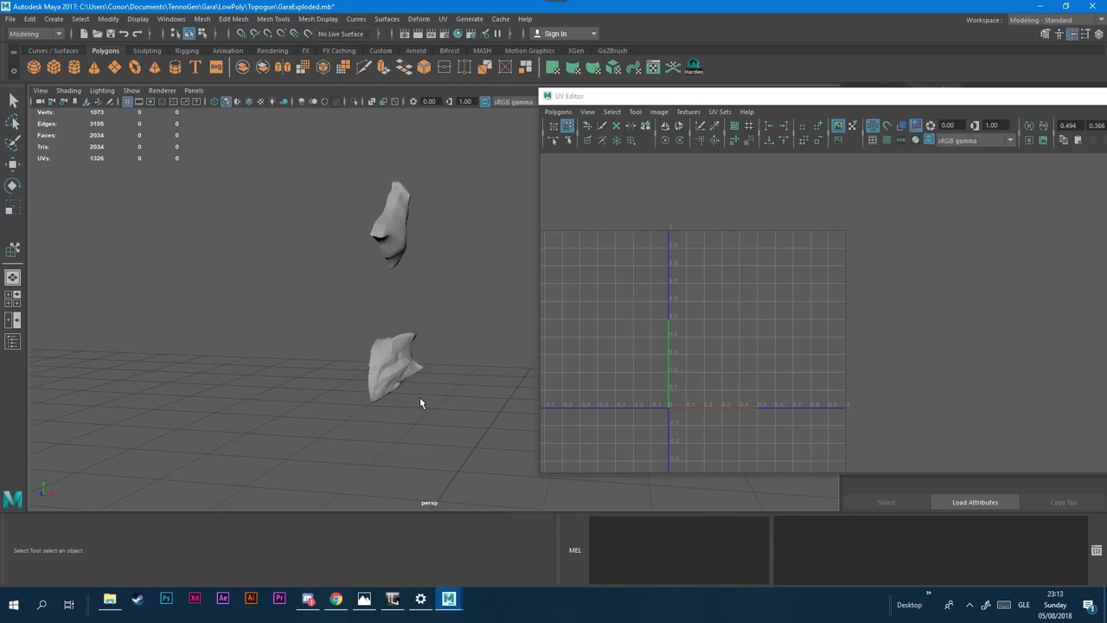
# Step: Mirror the softened head mesh across the X axis and shift the mirror plane to an offset of about -0.091
pyautogui.scroll(4, 423, 403)
pyautogui.keyDown('alt'); pyautogui.moveTo(420, 351); pyautogui.dragTo(437, 194); pyautogui.keyUp('alt')
pyautogui.moveTo(445, 130); pyautogui.dragTo(345, 460)
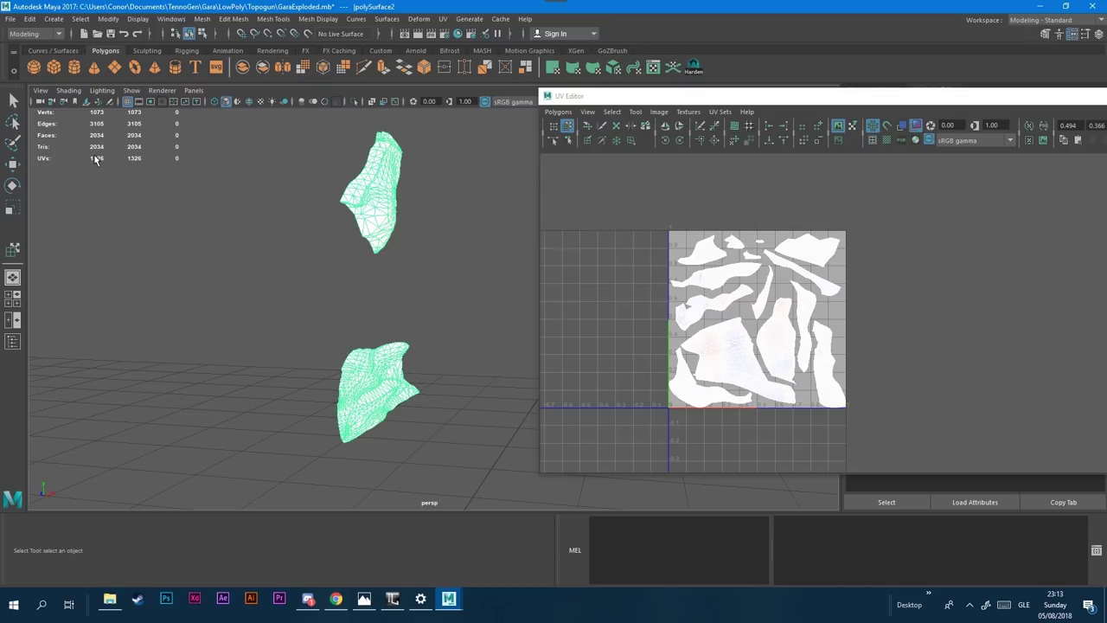
pyautogui.click(202, 19)
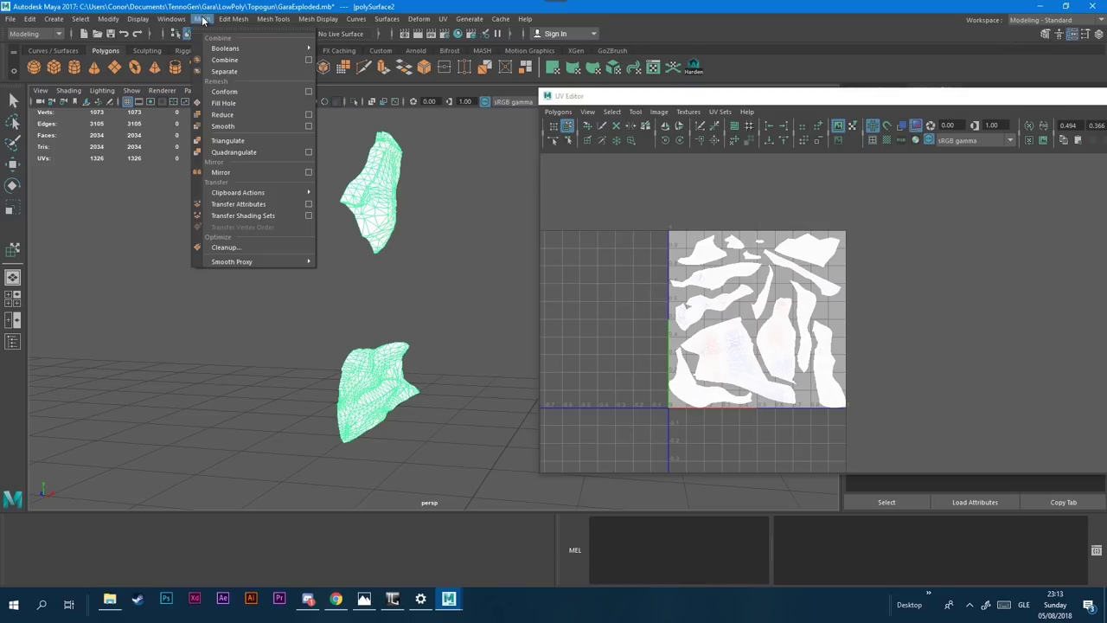
pyautogui.click(253, 180)
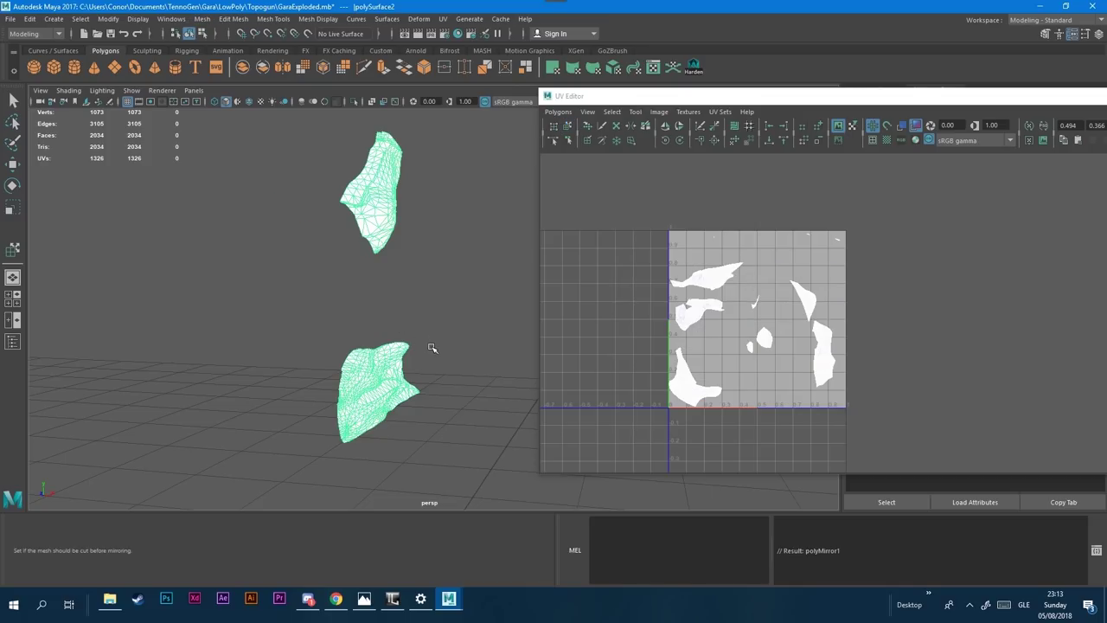
pyautogui.moveTo(440, 286); pyautogui.dragTo(405, 286)
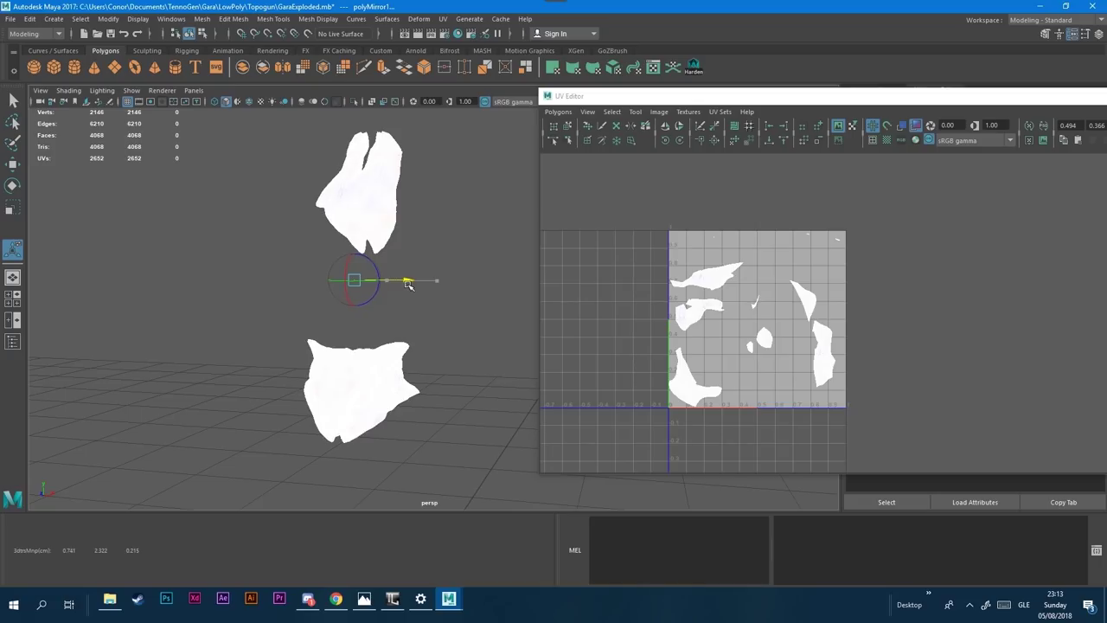
# Step: Minimize the UV Editor and view the mirrored head halves from the front with the mirror settings uncovered
pyautogui.moveTo(463, 334)
pyautogui.keyDown('alt'); pyautogui.mouseDown()
pyautogui.moveTo(491, 322)
pyautogui.moveTo(453, 319)
pyautogui.mouseUp(); pyautogui.keyUp('alt')
pyautogui.moveTo(981, 104); pyautogui.dragTo(836, 156)
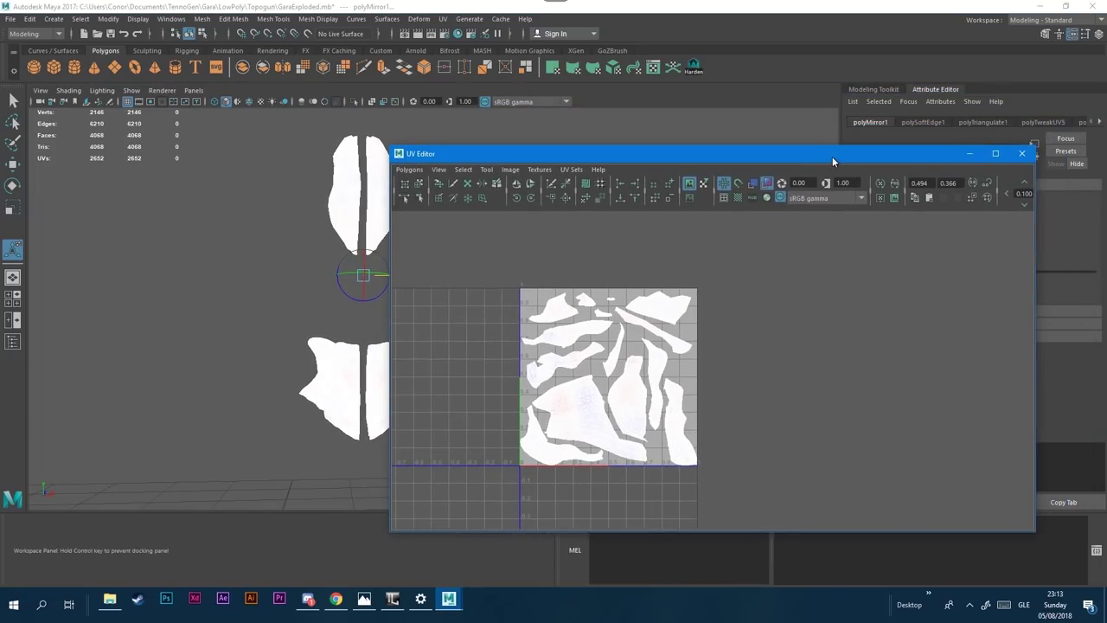
pyautogui.click(959, 153)
pyautogui.keyDown('alt'); pyautogui.moveTo(458, 347); pyautogui.dragTo(442, 349); pyautogui.keyUp('alt')
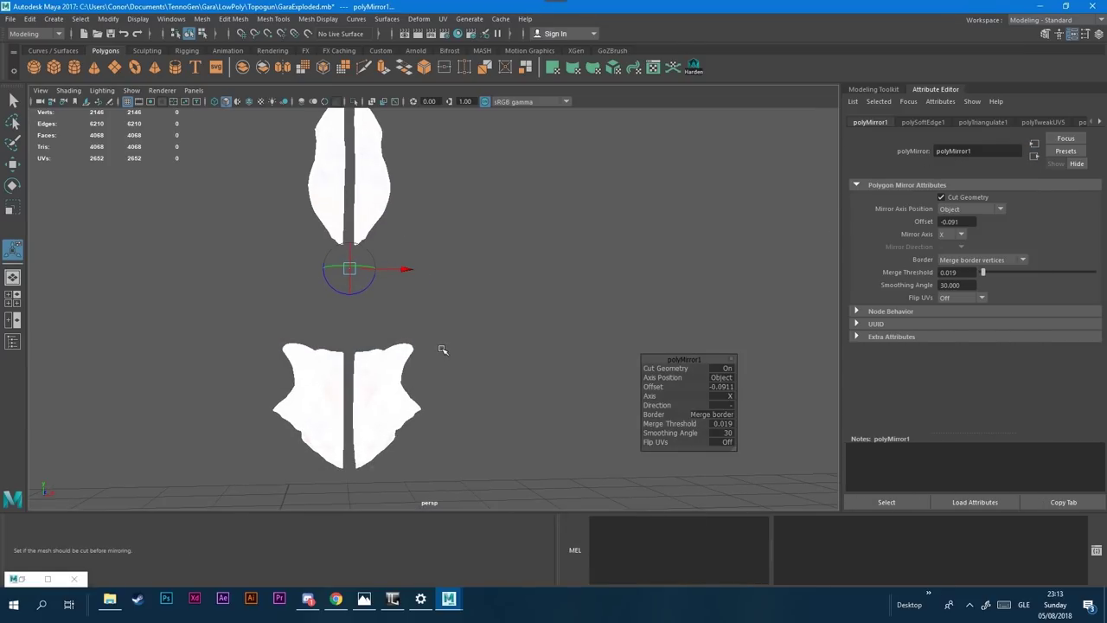
# Step: Try Bridge border edges as the mirror's border option and return it to Merge border vertices
pyautogui.click(705, 415)
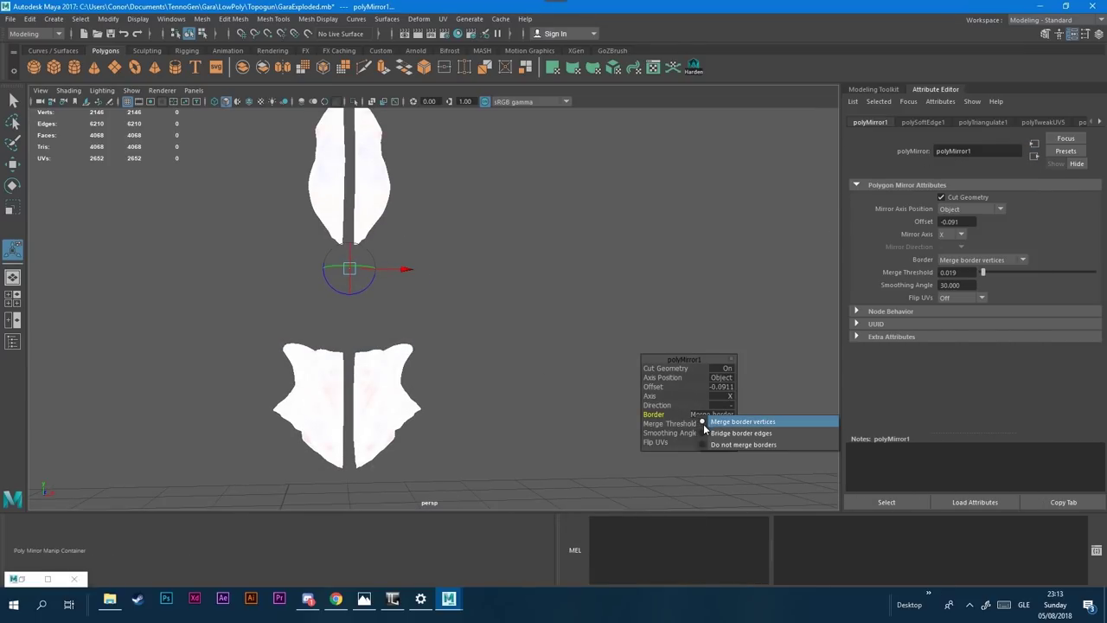
pyautogui.click(701, 431)
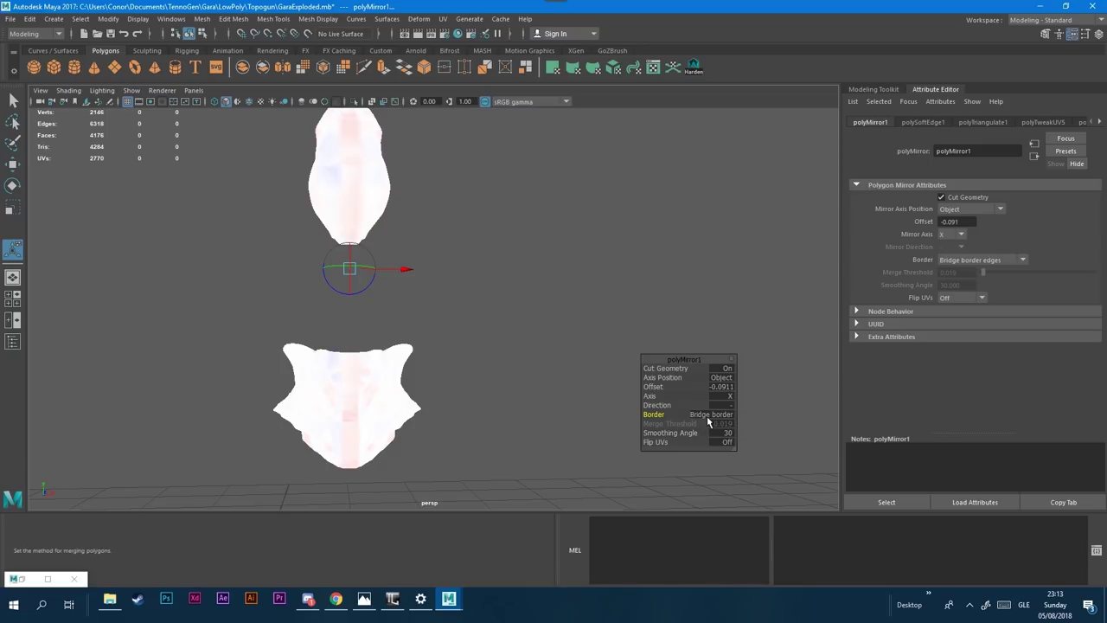
pyautogui.click(708, 421)
pyautogui.click(722, 424)
# Step: Try Bounding box and World as the mirror's axis position and return it to Object
pyautogui.click(725, 377)
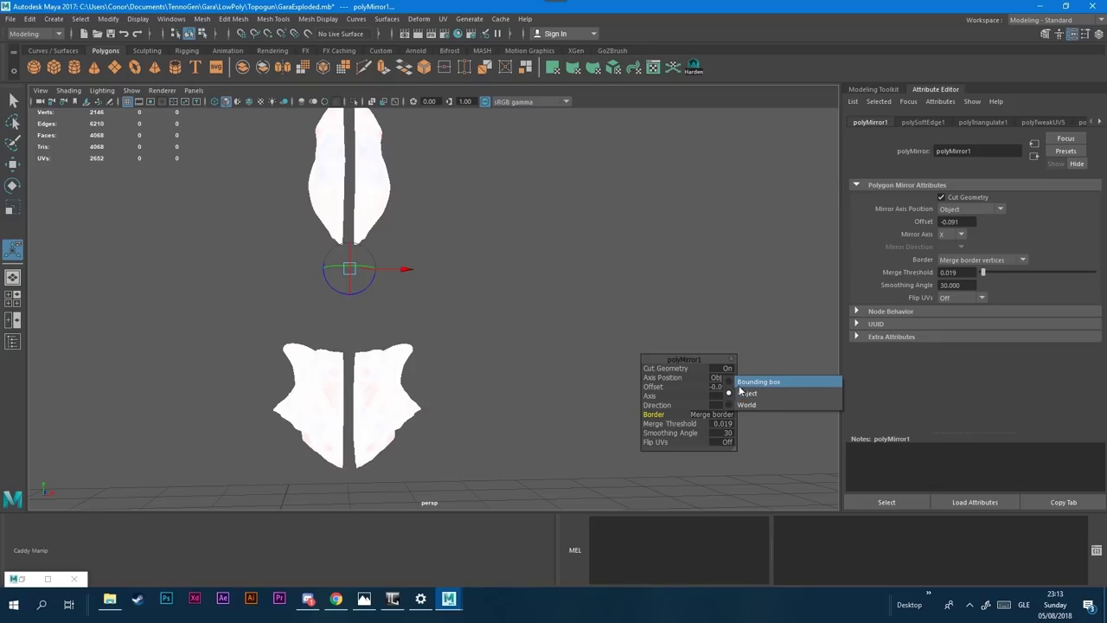
pyautogui.click(741, 383)
pyautogui.click(741, 385)
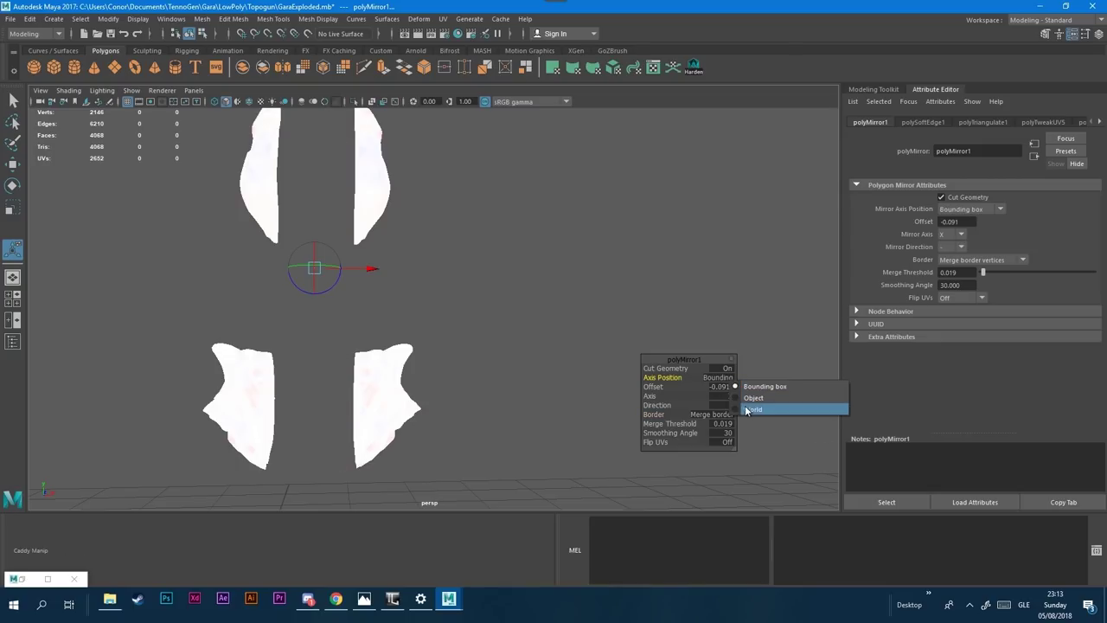
pyautogui.click(748, 410)
pyautogui.click(725, 377)
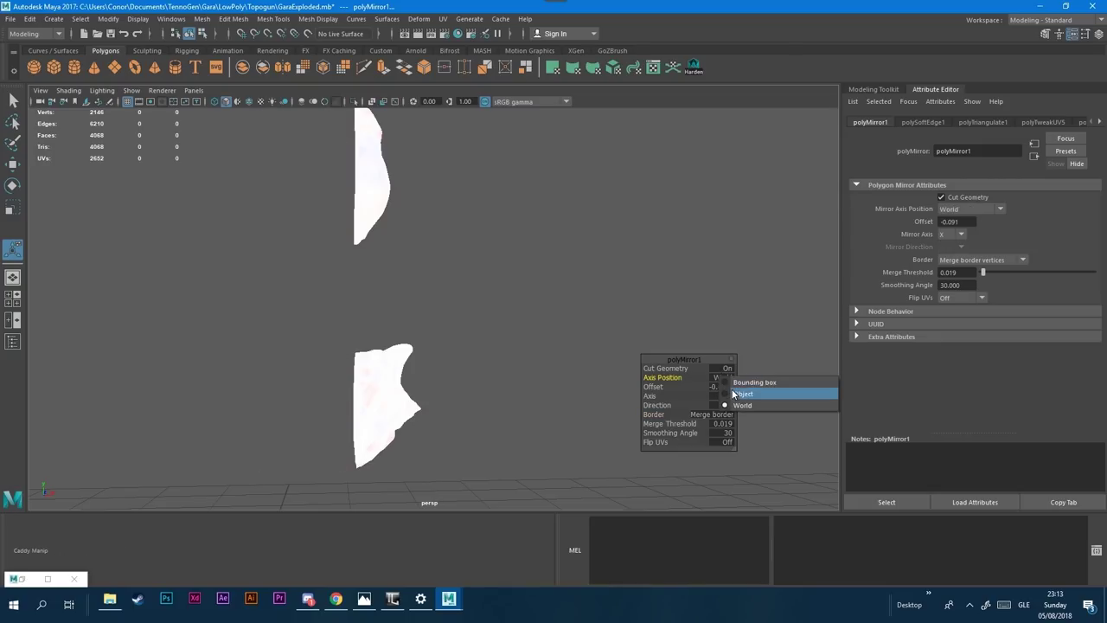
pyautogui.click(744, 397)
# Step: Shift the mirror plane to an offset of about -0.078, turn off the UV distortion shading and minimize the UV Editor
pyautogui.moveTo(414, 273); pyautogui.dragTo(418, 272)
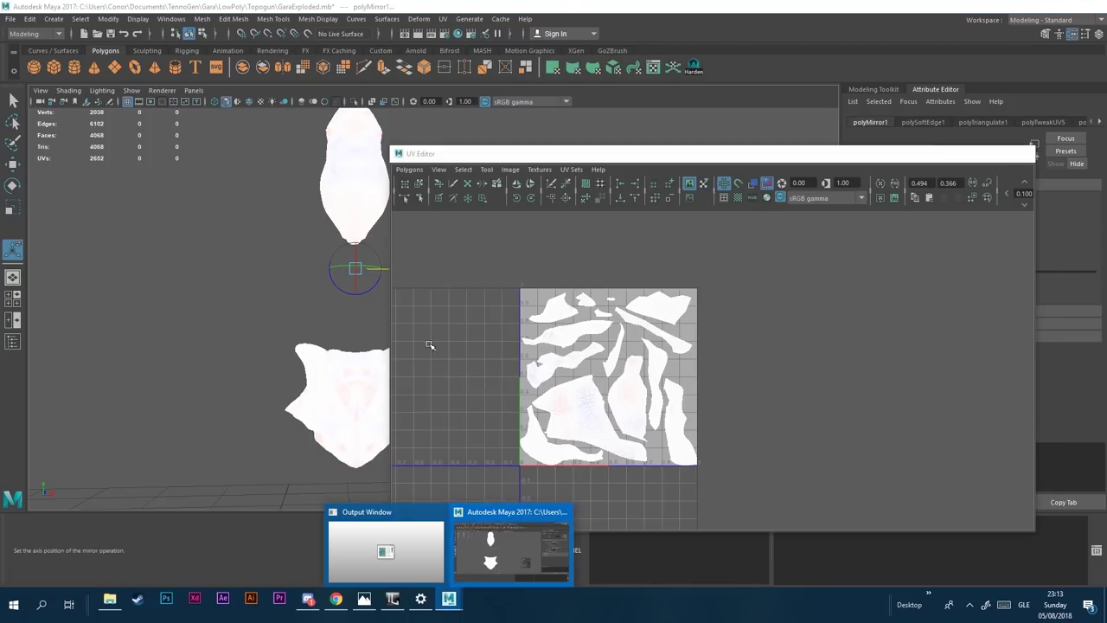
pyautogui.click(443, 18)
pyautogui.click(459, 46)
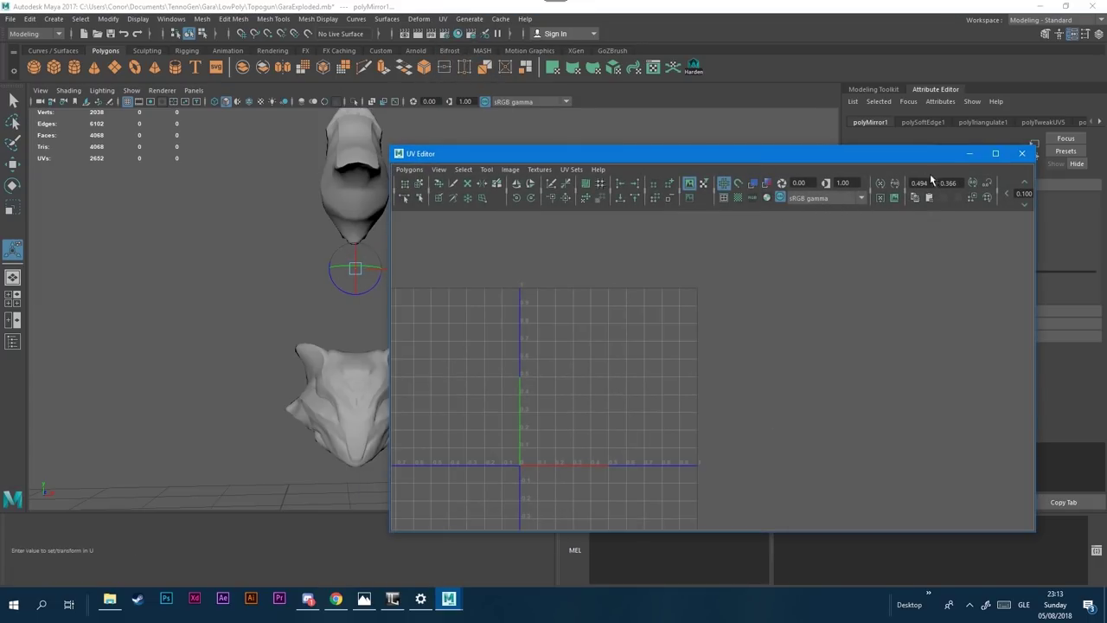
pyautogui.click(968, 154)
# Step: Fine-tune the mirror plane's offset to about -0.080 while viewing the mirrored head up close
pyautogui.moveTo(491, 341)
pyautogui.keyDown('alt'); pyautogui.mouseDown()
pyautogui.moveTo(463, 370)
pyautogui.moveTo(507, 320)
pyautogui.moveTo(475, 336)
pyautogui.moveTo(478, 350)
pyautogui.mouseUp(); pyautogui.keyUp('alt')
pyautogui.scroll(5, 399, 408)
pyautogui.keyDown('alt'); pyautogui.moveTo(402, 410); pyautogui.dragTo(440, 336, button='middle'); pyautogui.keyUp('alt')
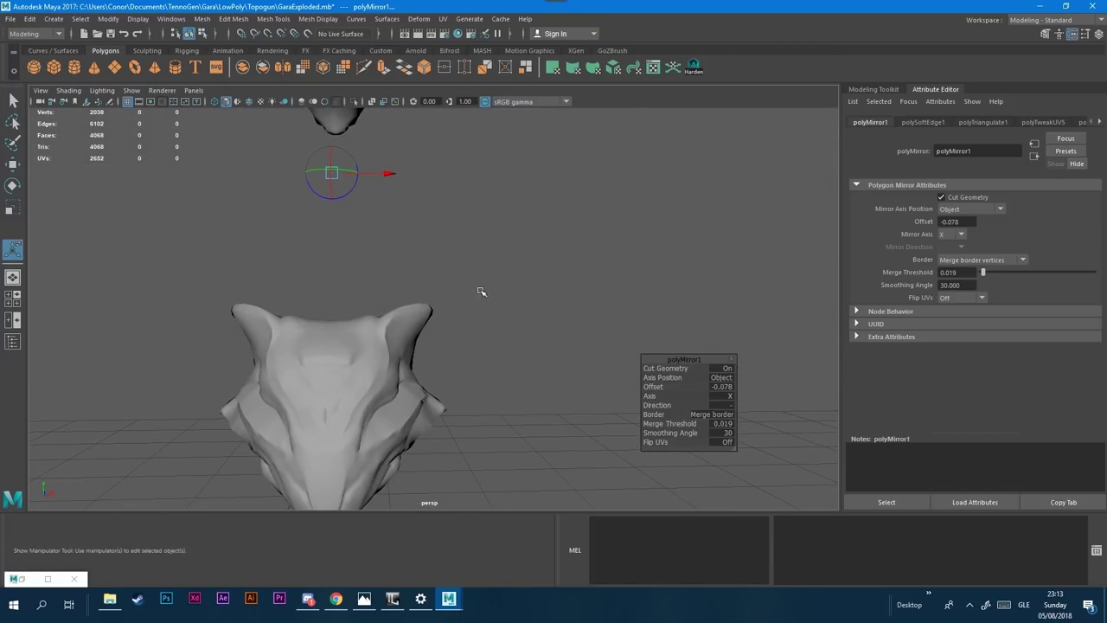
pyautogui.moveTo(388, 176); pyautogui.dragTo(387, 178)
# Step: Examine the mirrored head and its upper piece from several angles to check the shape and centre seam
pyautogui.scroll(-2, 489, 246)
pyautogui.keyDown('alt'); pyautogui.moveTo(489, 247); pyautogui.dragTo(422, 256); pyautogui.keyUp('alt')
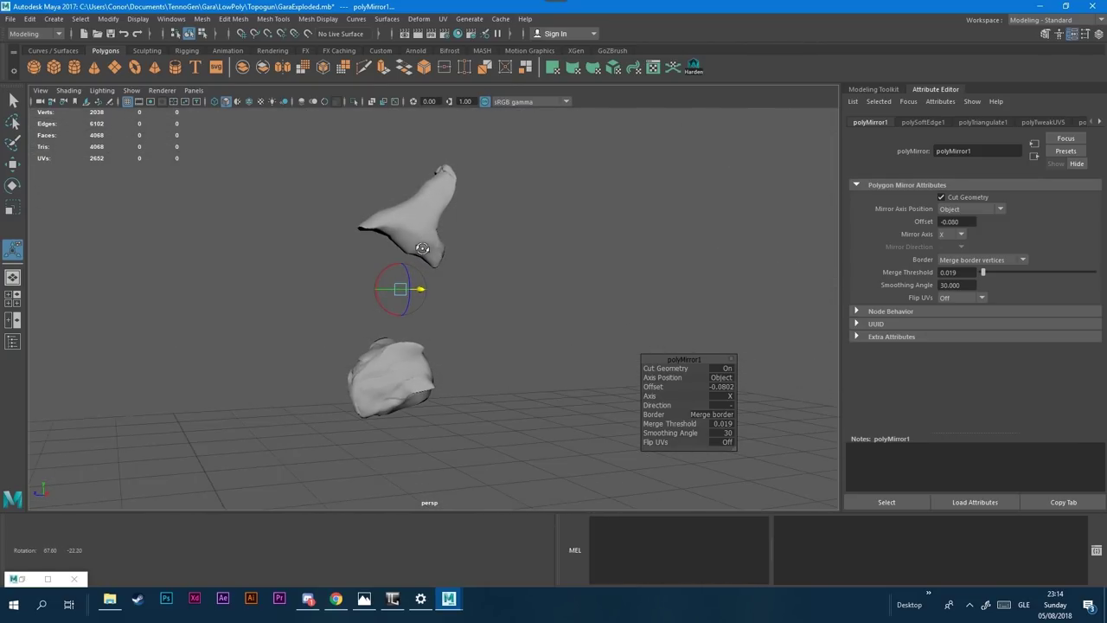
pyautogui.scroll(5, 427, 377)
pyautogui.keyDown('alt'); pyautogui.moveTo(461, 360); pyautogui.dragTo(468, 290, button='middle'); pyautogui.keyUp('alt')
pyautogui.scroll(2, 468, 344)
pyautogui.keyDown('alt'); pyautogui.moveTo(469, 344); pyautogui.dragTo(423, 384); pyautogui.keyUp('alt')
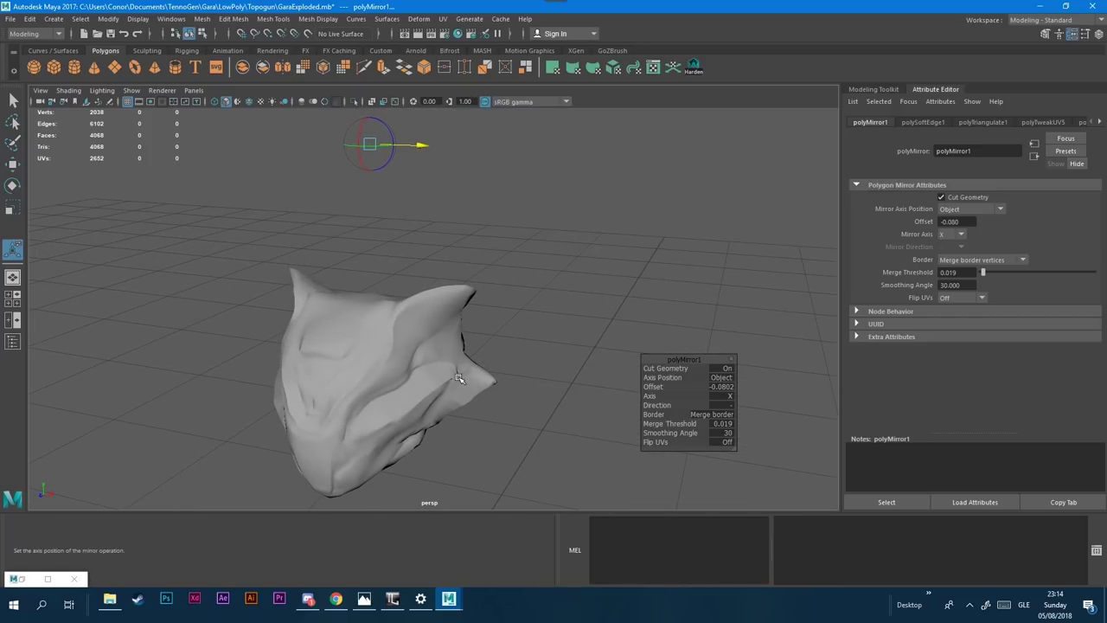
pyautogui.scroll(-2, 474, 353)
pyautogui.keyDown('alt'); pyautogui.moveTo(477, 346); pyautogui.dragTo(533, 264); pyautogui.keyUp('alt')
pyautogui.keyDown('alt'); pyautogui.moveTo(534, 284); pyautogui.dragTo(536, 378, button='middle'); pyautogui.keyUp('alt')
pyautogui.scroll(-3, 536, 346)
# Step: Select both mirrored pieces and try to combine them into one mesh
pyautogui.moveTo(517, 194); pyautogui.dragTo(365, 465)
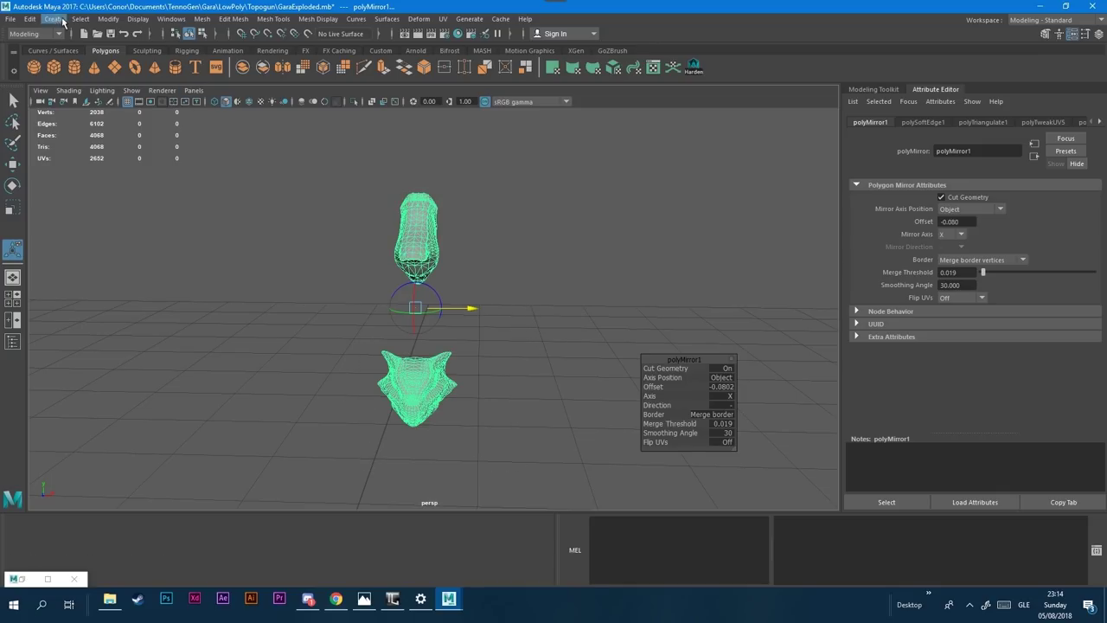
pyautogui.click(202, 19)
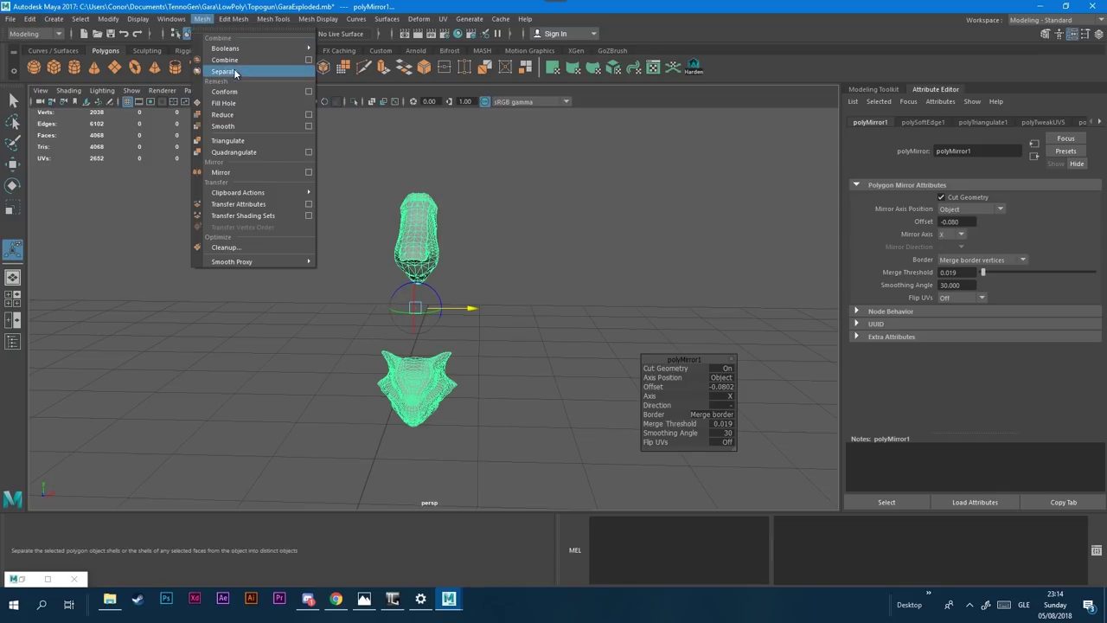
pyautogui.click(223, 60)
# Step: Open the UV Editor for the mirrored mesh and display the distortion of its UV shells
pyautogui.click(441, 22)
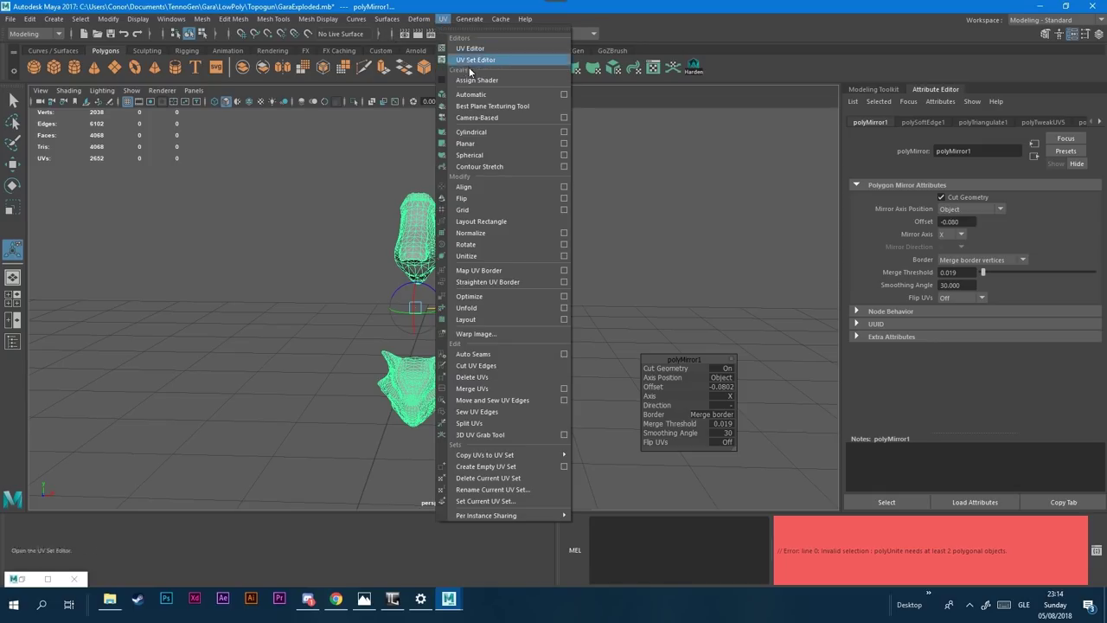
pyautogui.click(470, 54)
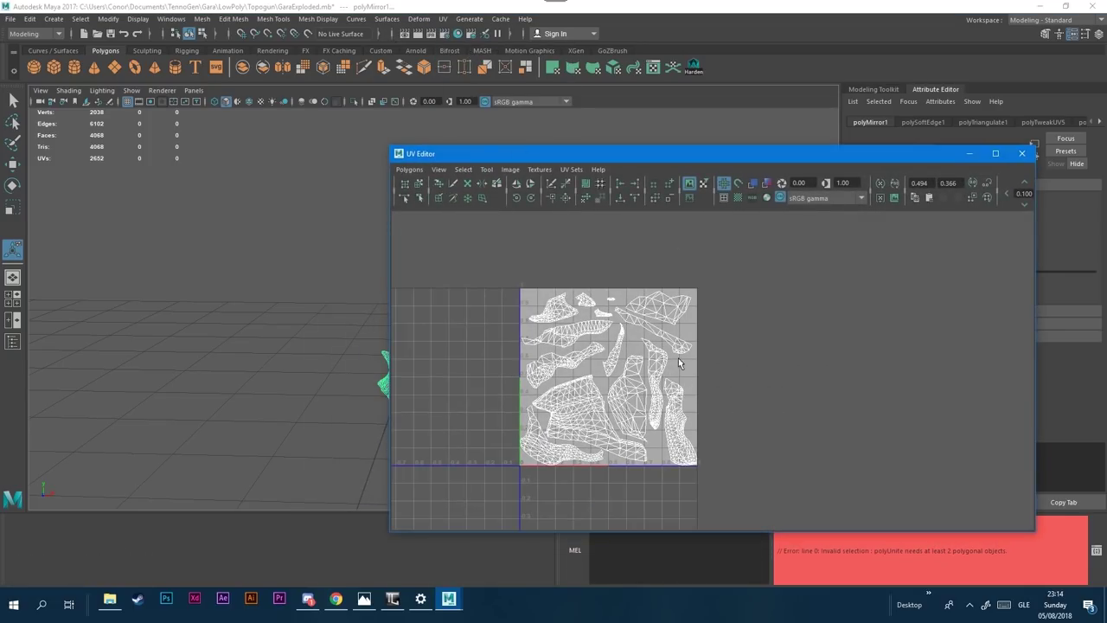
pyautogui.click(765, 183)
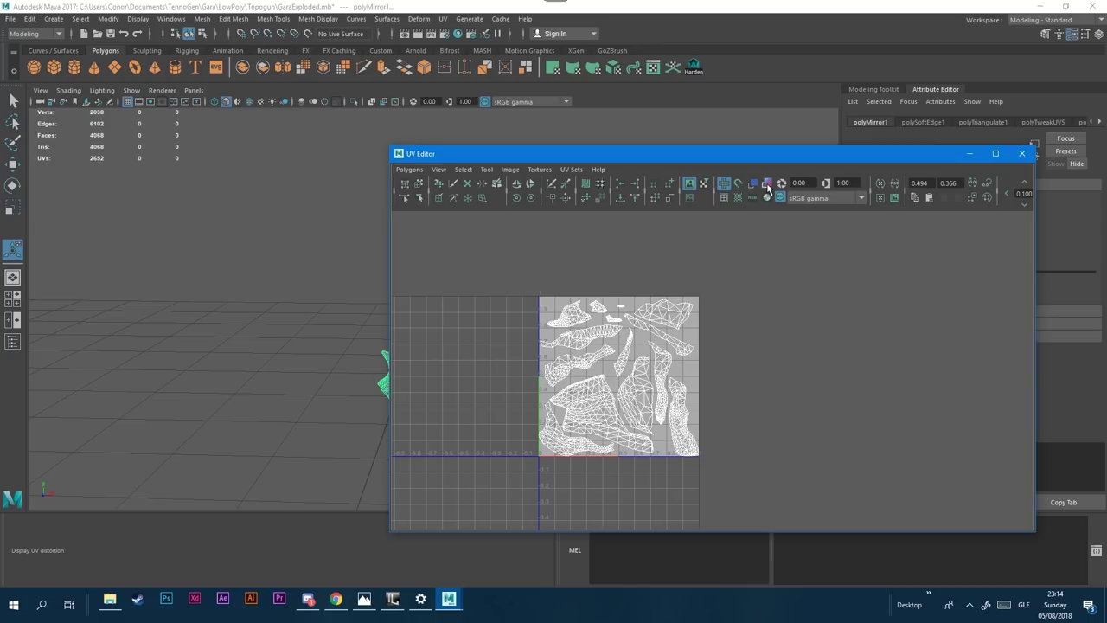
pyautogui.scroll(1, 653, 371)
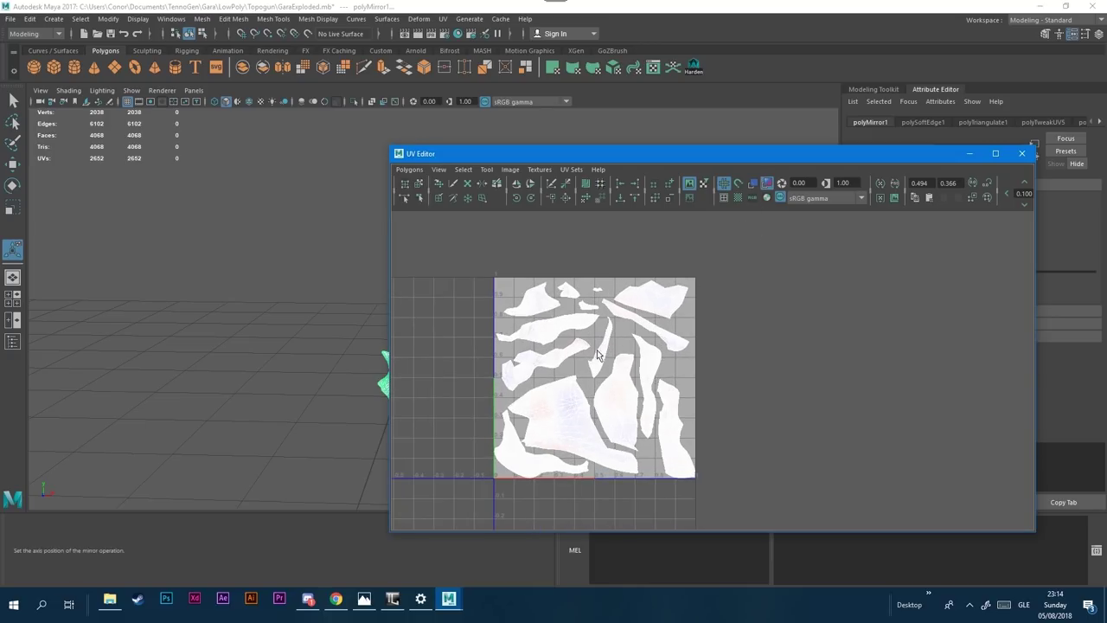
# Step: Pick the upper-right UV shell with the Move UV Shell tool and inspect the mirrored mesh's UV layout
pyautogui.click(419, 184)
pyautogui.scroll(2, 610, 306)
pyautogui.click(653, 285)
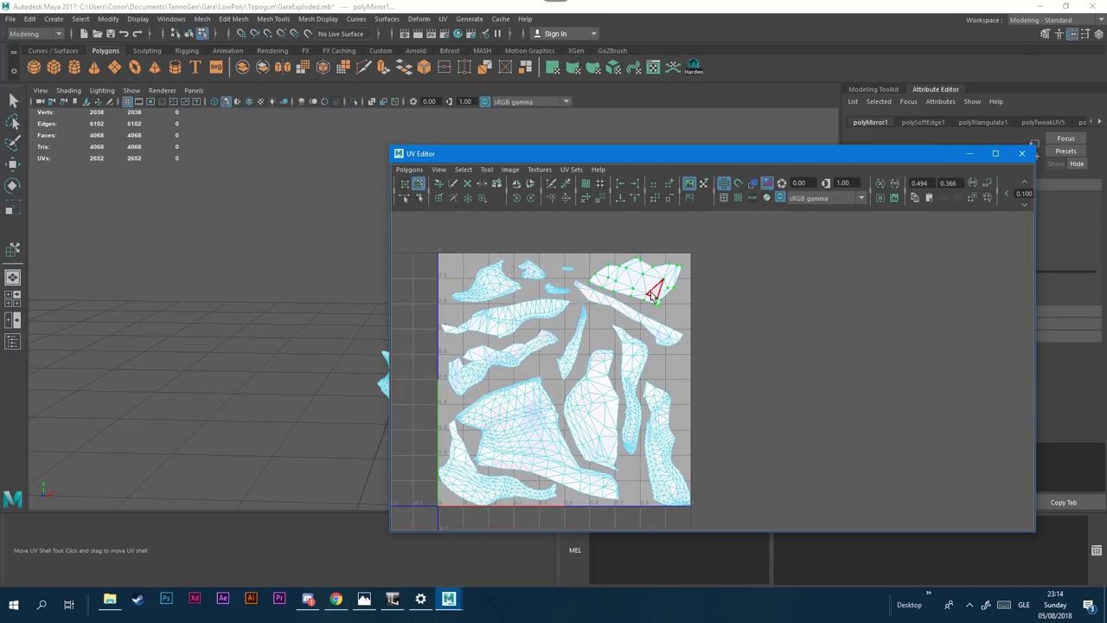
pyautogui.click(765, 183)
pyautogui.click(764, 183)
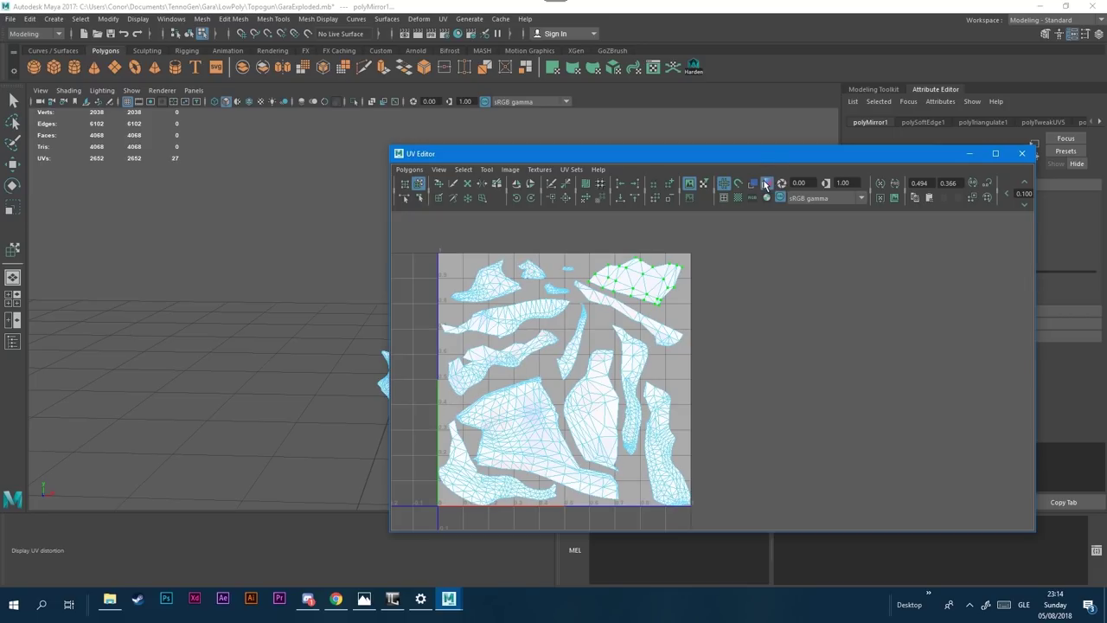
pyautogui.click(403, 199)
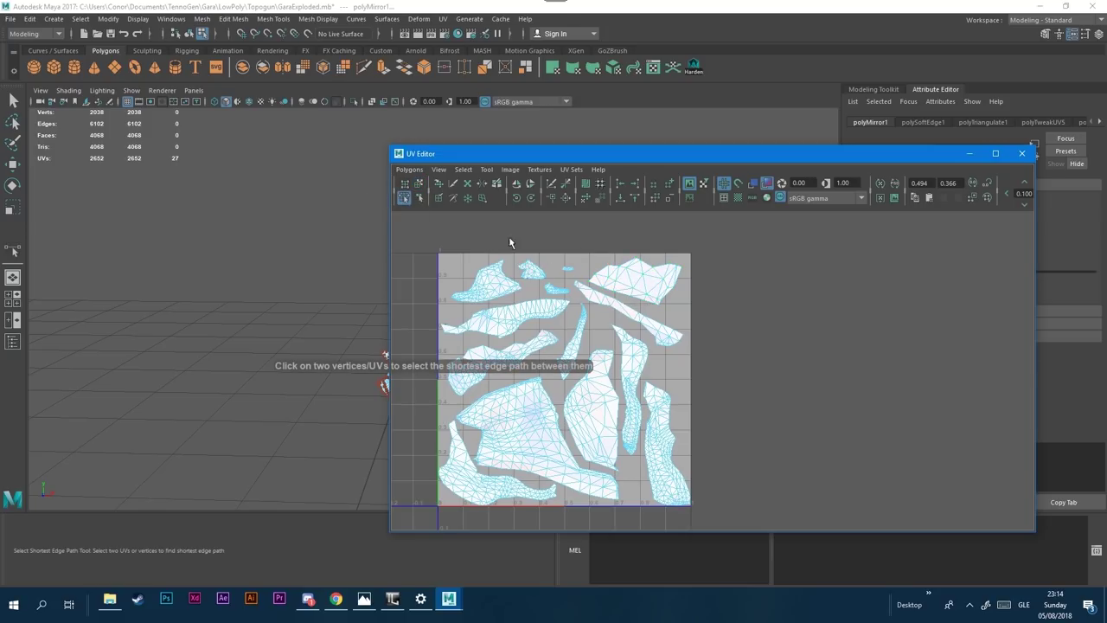
pyautogui.click(418, 183)
pyautogui.click(644, 286)
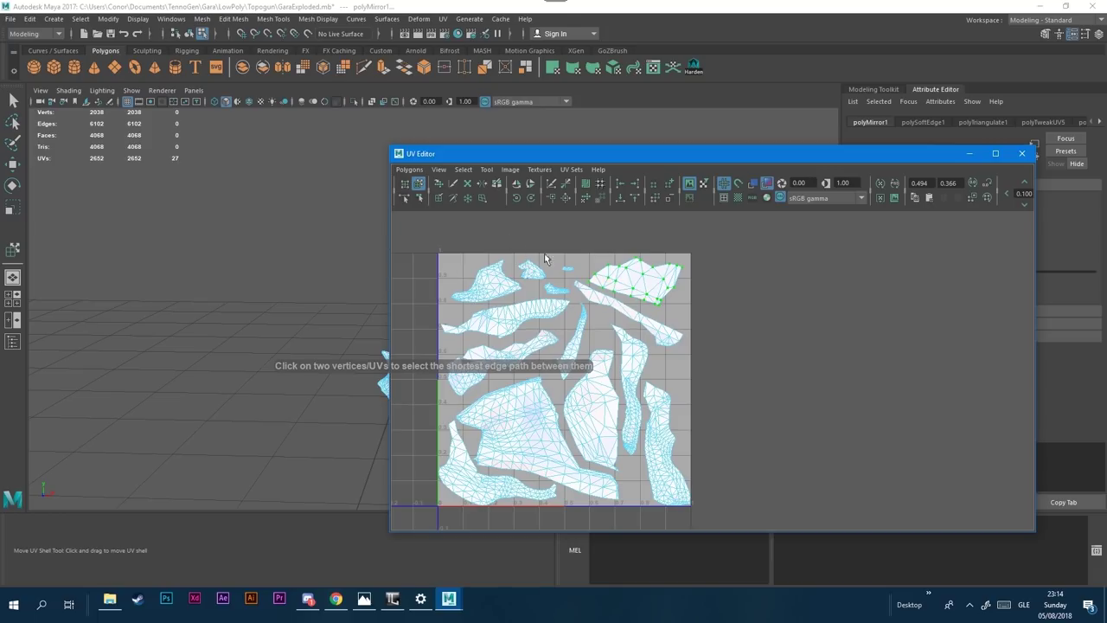
pyautogui.scroll(-2, 650, 287)
# Step: Move the UV Editor aside and try to export the selection as an OBJ file named GaraHelmet
pyautogui.moveTo(540, 161); pyautogui.dragTo(650, 139)
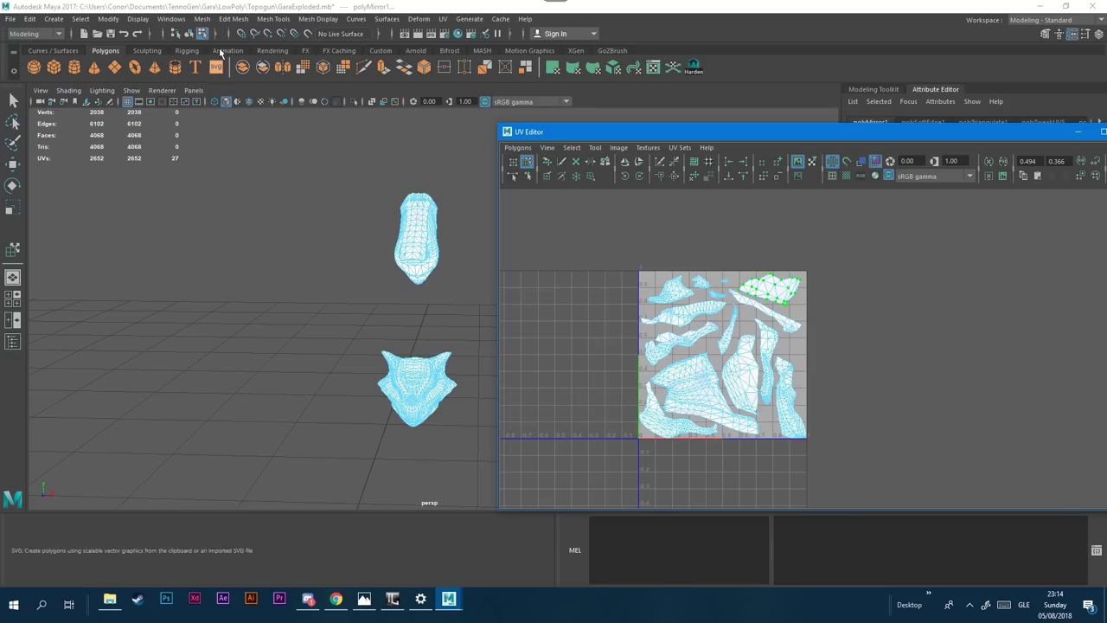
pyautogui.click(251, 5)
pyautogui.click(274, 232)
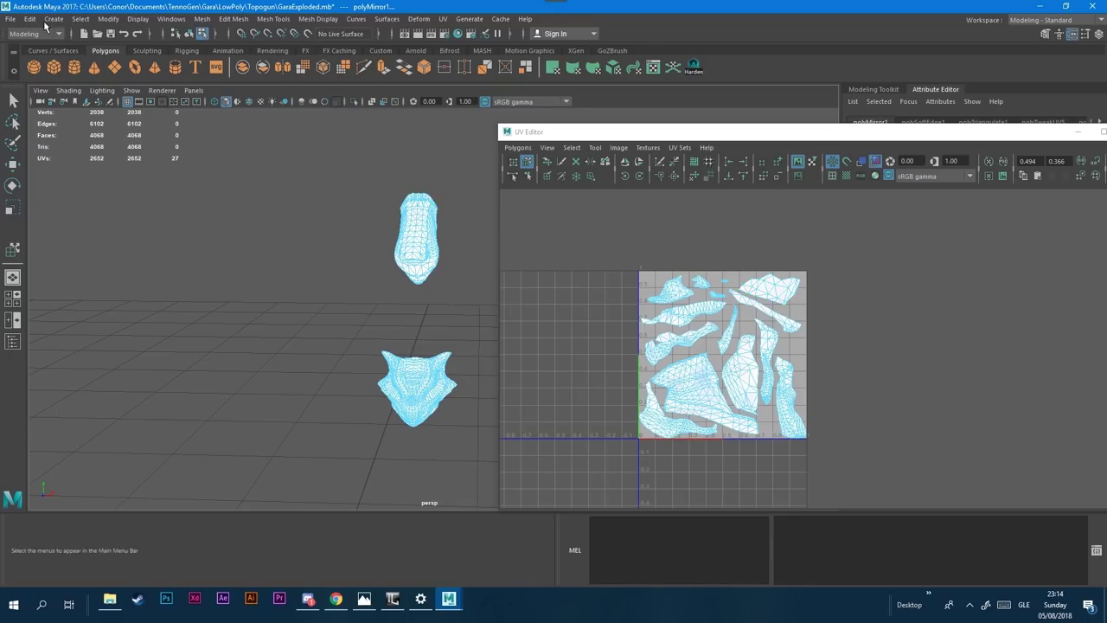
pyautogui.click(17, 19)
pyautogui.moveTo(88, 353)
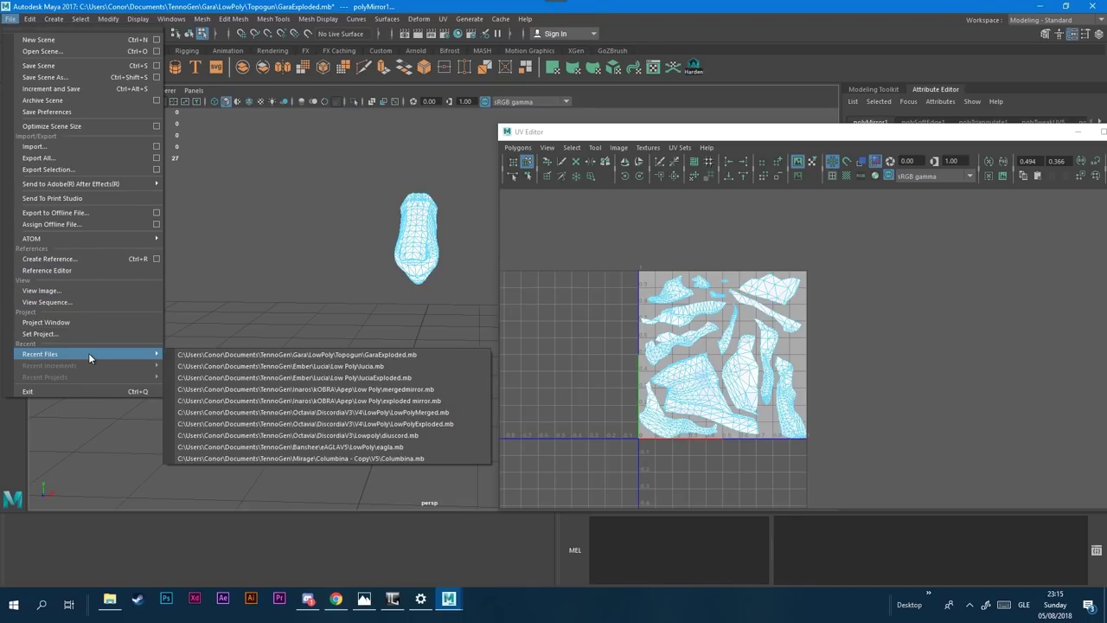
pyautogui.click(55, 170)
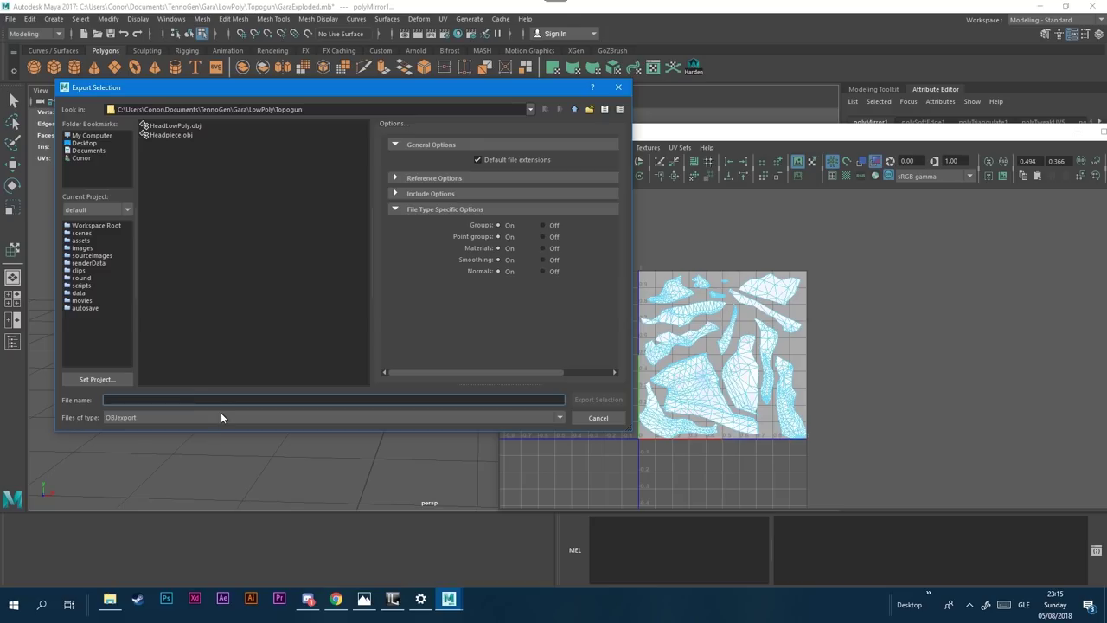
pyautogui.write('Gara')
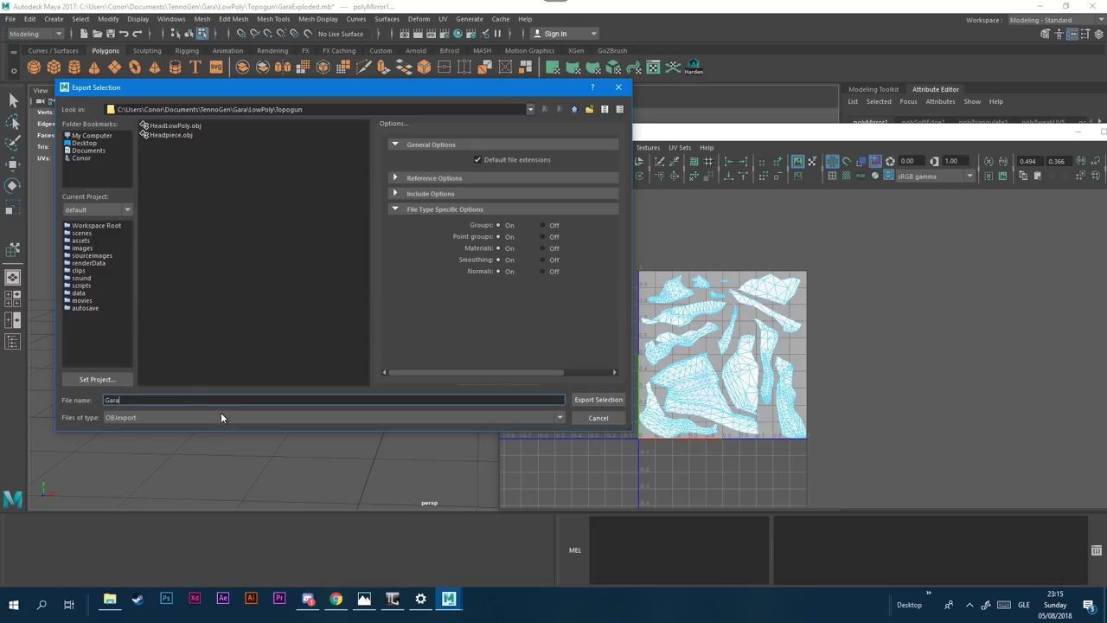
pyautogui.write('Helmet')
pyautogui.press('Return')
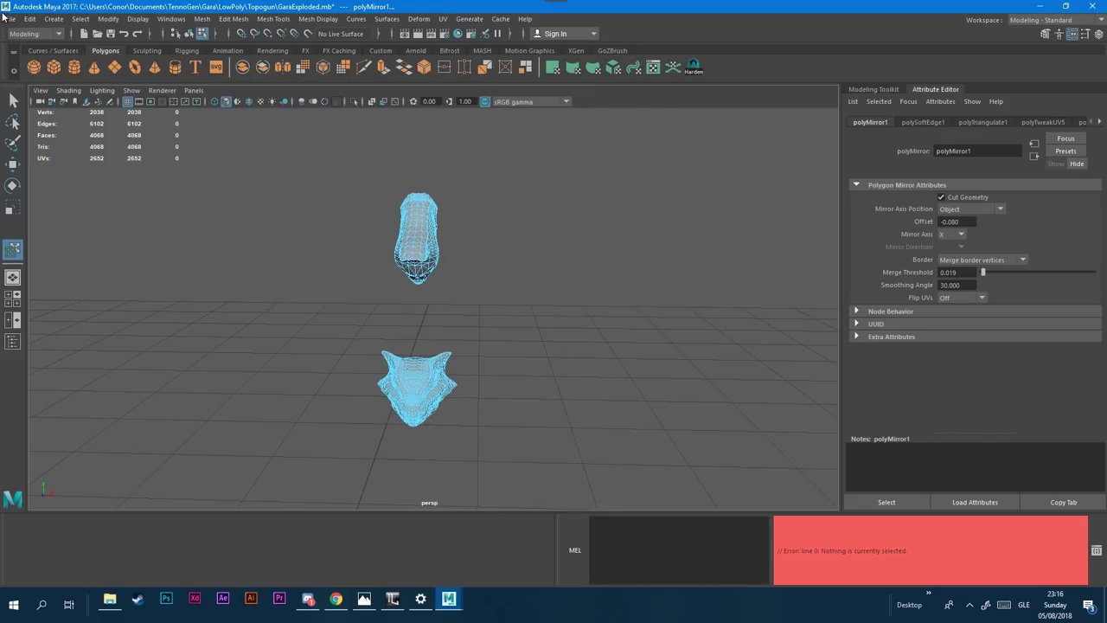
# Step: Export the whole scene as an OBJ file named GaraExplodedHelmet in the Topogun folder
pyautogui.click(10, 19)
pyautogui.click(15, 17)
pyautogui.click(15, 19)
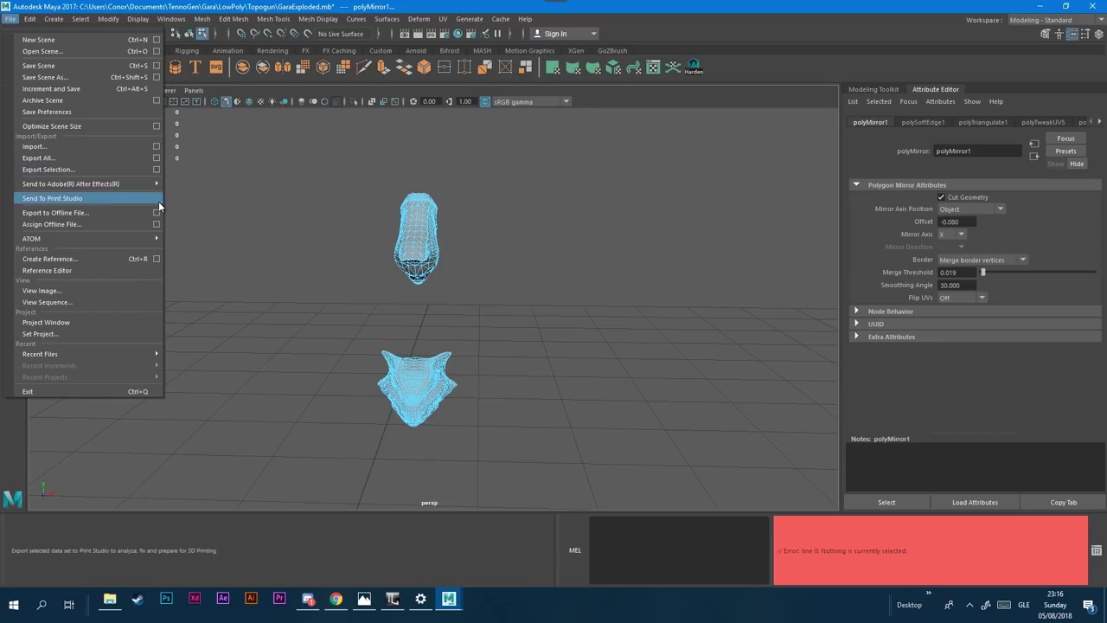
pyautogui.click(53, 157)
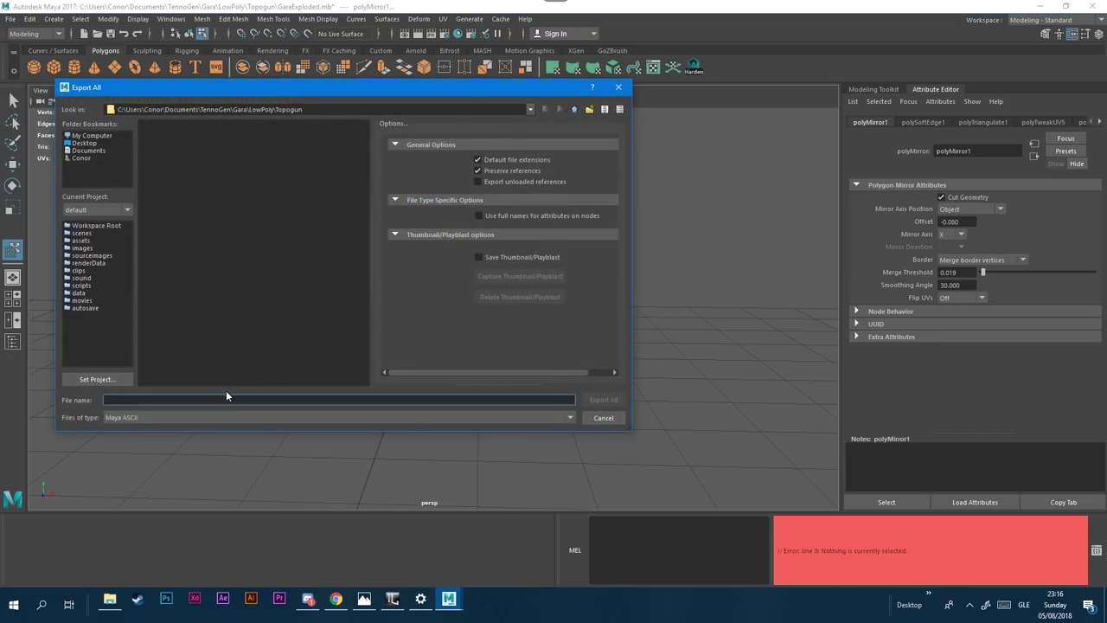
pyautogui.click(179, 417)
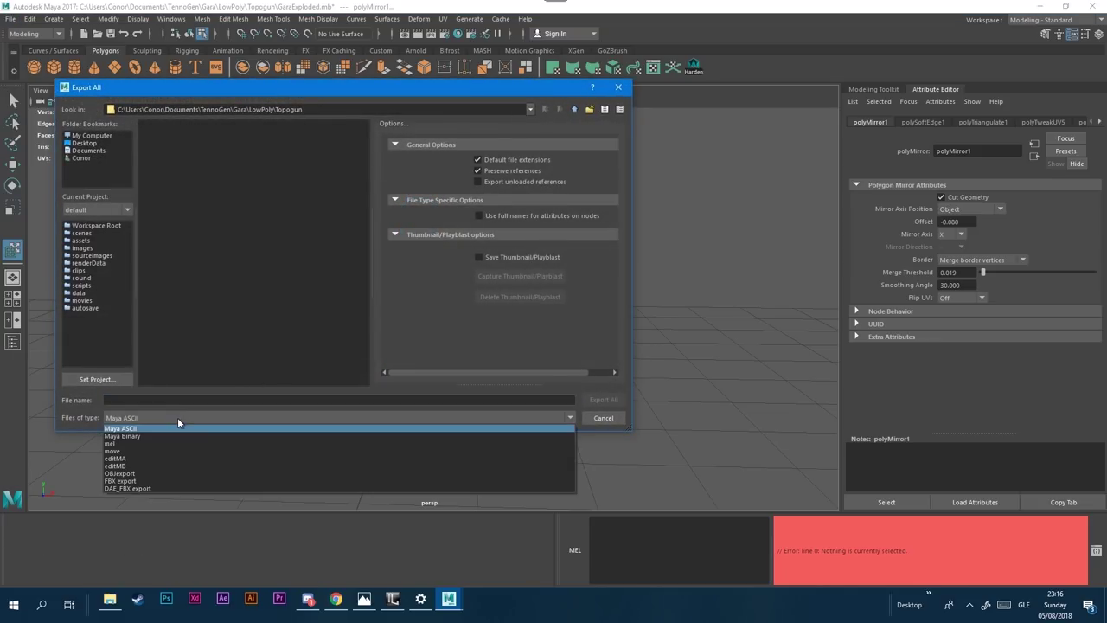
pyautogui.click(162, 473)
pyautogui.click(133, 400)
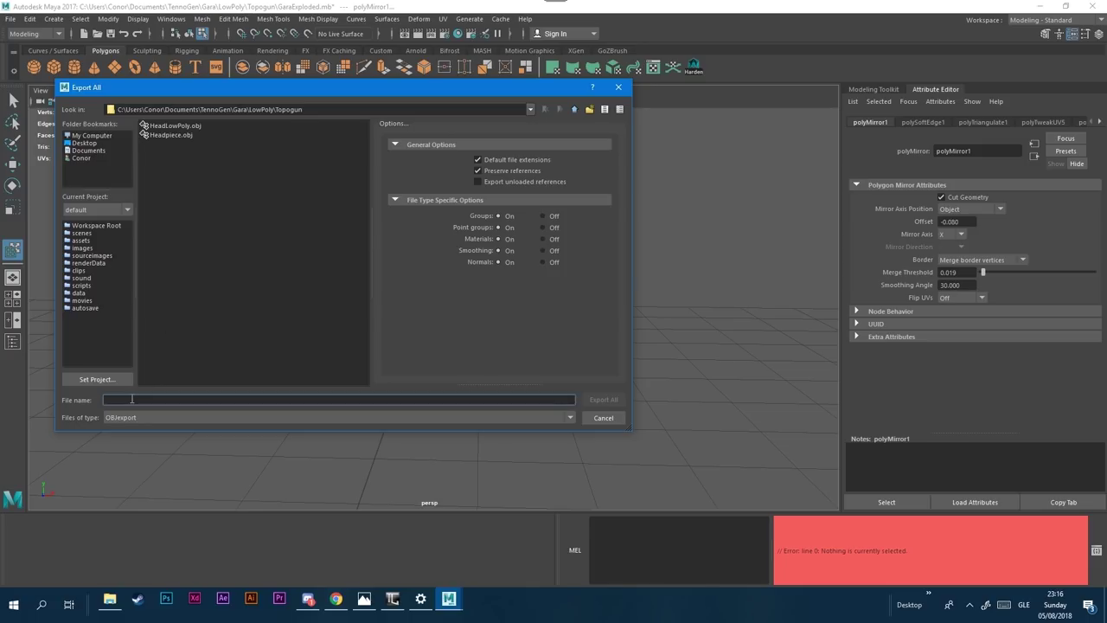
pyautogui.write('GaraExplodedHelmet')
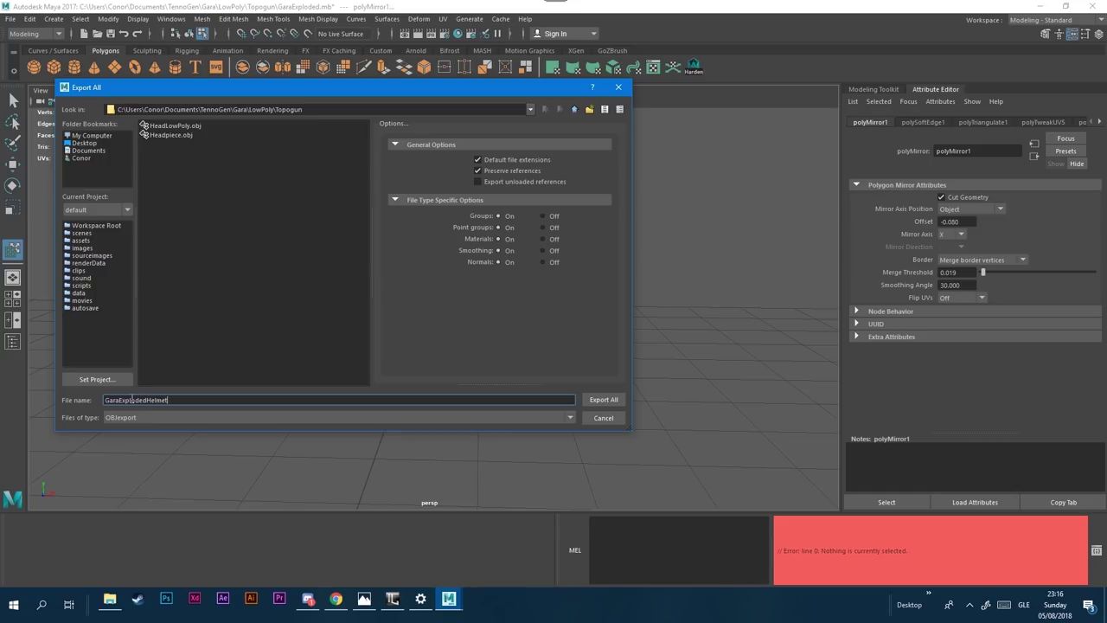
pyautogui.press('Return')
# Step: Return to object mode, select the mirrored mesh and separate it into individual pieces
pyautogui.moveTo(298, 293); pyautogui.dragTo(329, 276, button='right')
pyautogui.click(451, 262)
pyautogui.click(422, 257)
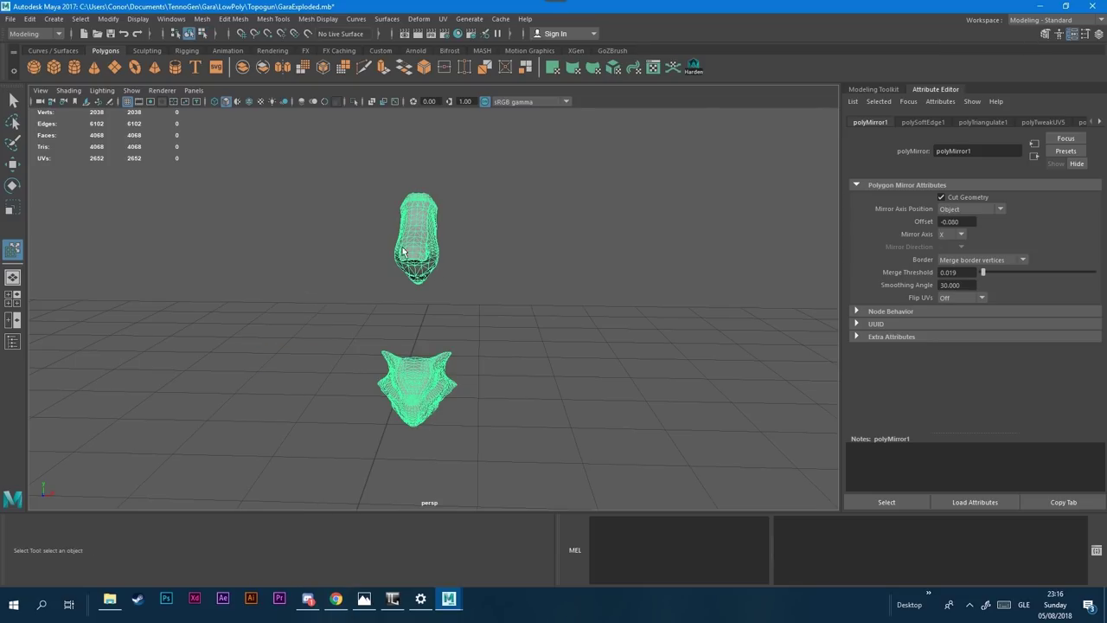
pyautogui.click(197, 17)
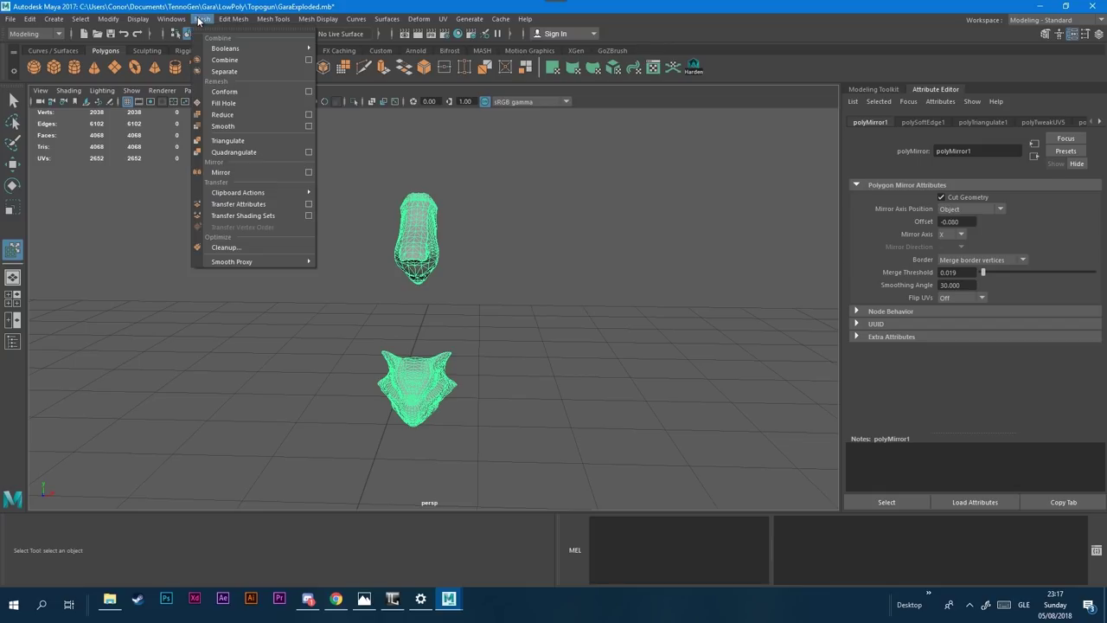
pyautogui.click(220, 71)
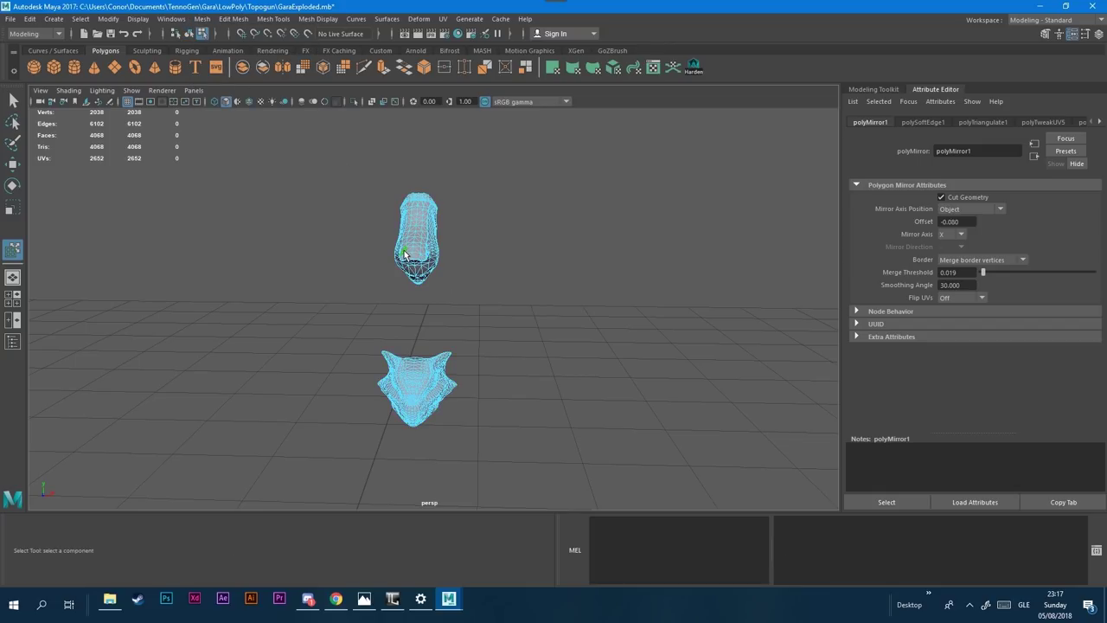
# Step: Return to object mode with the upper headpiece selected and centre its pivot for moving
pyautogui.moveTo(404, 252); pyautogui.dragTo(430, 245, button='right')
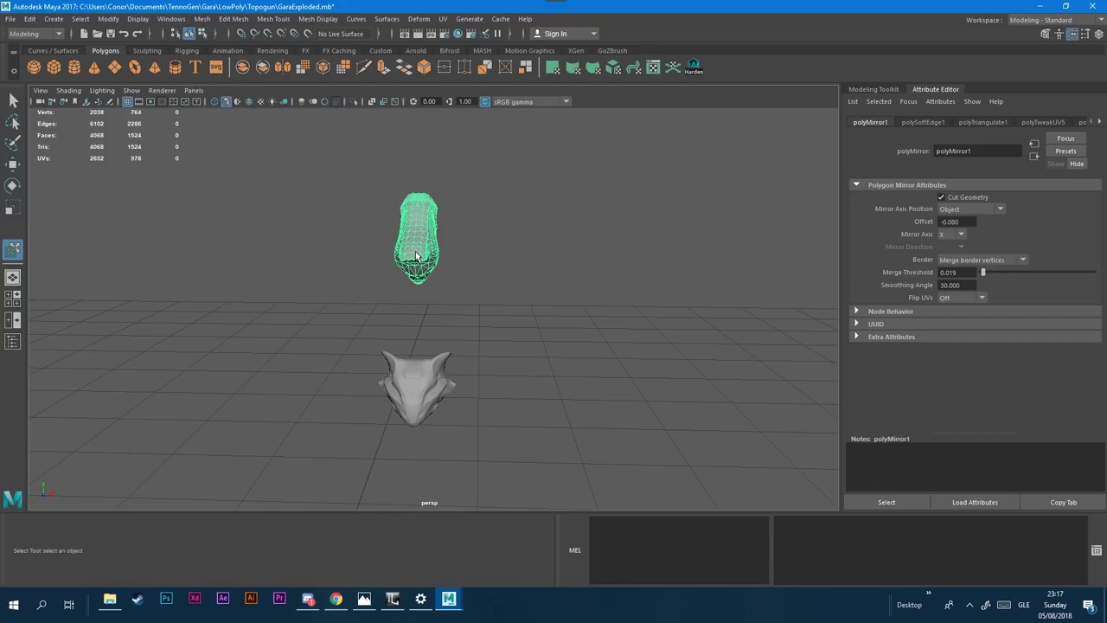
pyautogui.click(13, 165)
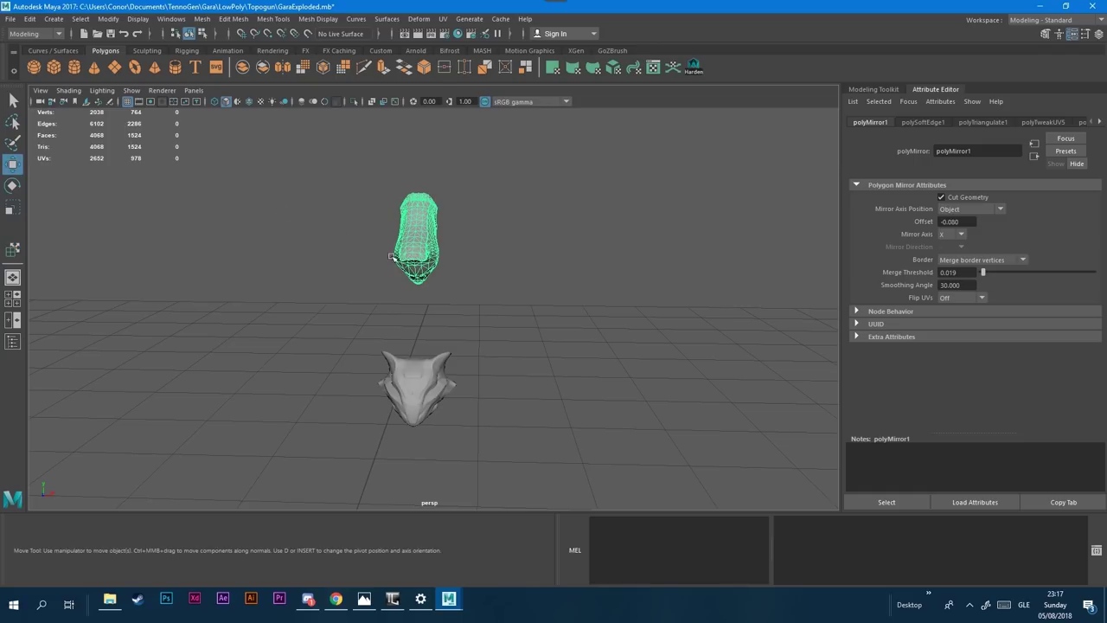
pyautogui.click(109, 19)
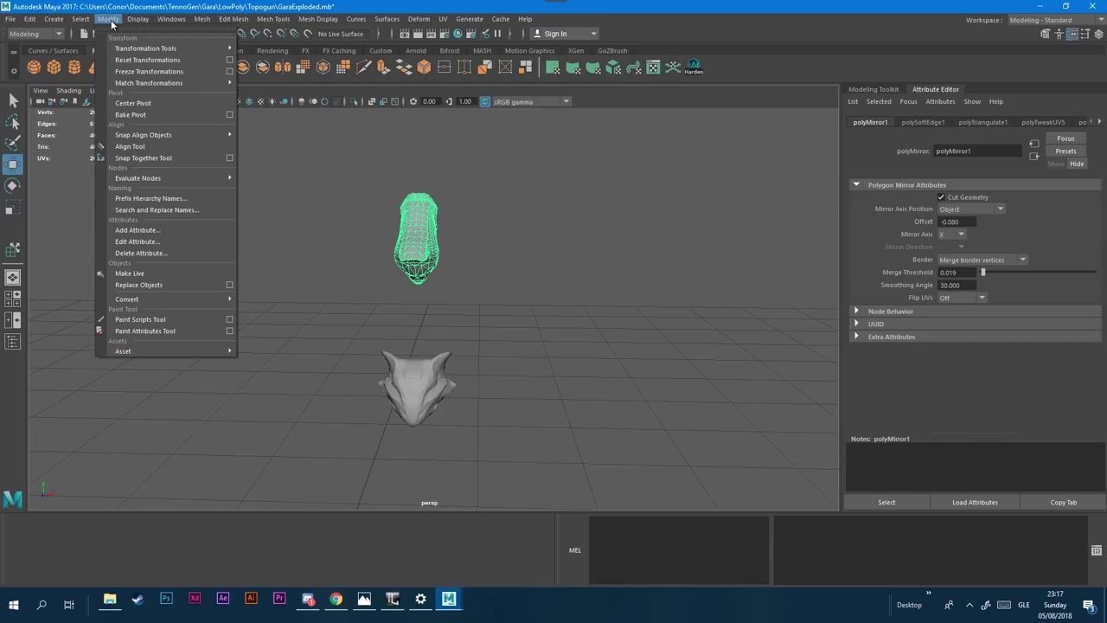
pyautogui.click(132, 103)
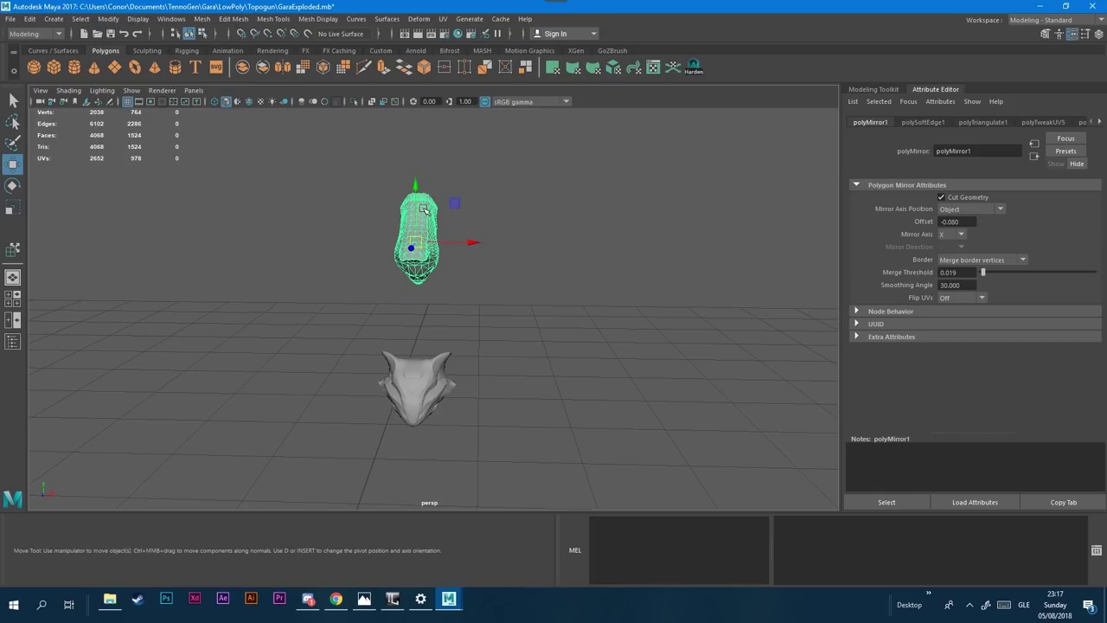
# Step: Move the headpiece vertically down until its front edge rests on the forehead of the face piece
pyautogui.moveTo(414, 184); pyautogui.dragTo(403, 303)
pyautogui.moveTo(570, 418); pyautogui.dragTo(534, 411)
pyautogui.keyDown('alt'); pyautogui.moveTo(537, 407); pyautogui.dragTo(499, 425); pyautogui.keyUp('alt')
pyautogui.keyDown('alt'); pyautogui.moveTo(499, 425); pyautogui.dragTo(441, 324, button='right'); pyautogui.keyUp('alt')
pyautogui.moveTo(376, 289); pyautogui.dragTo(379, 261)
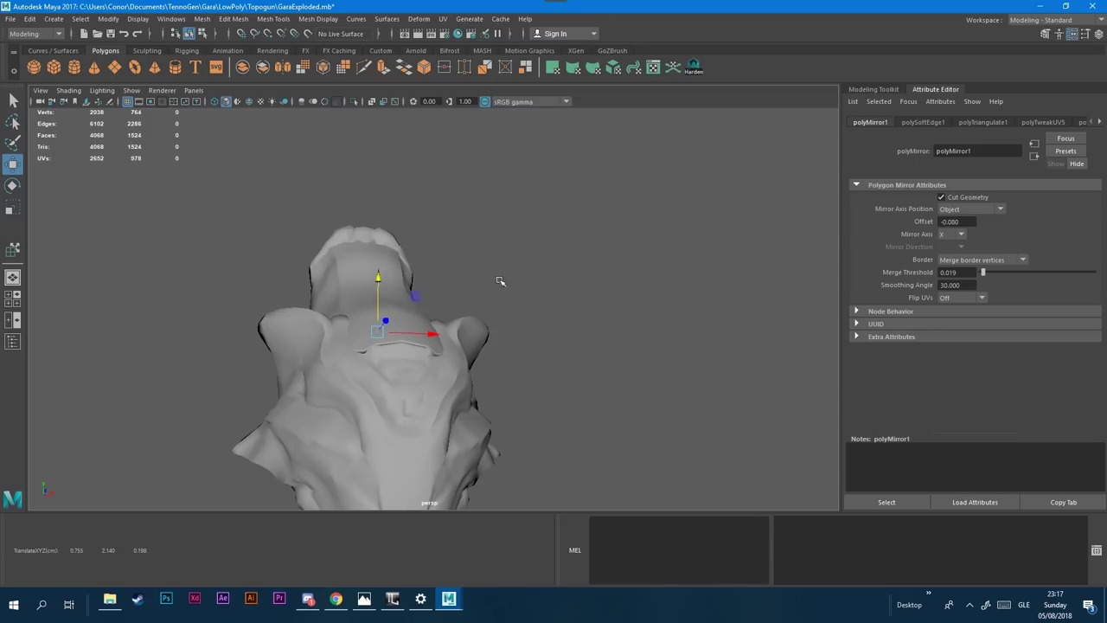
pyautogui.keyDown('alt'); pyautogui.moveTo(467, 274); pyautogui.dragTo(529, 294); pyautogui.keyUp('alt')
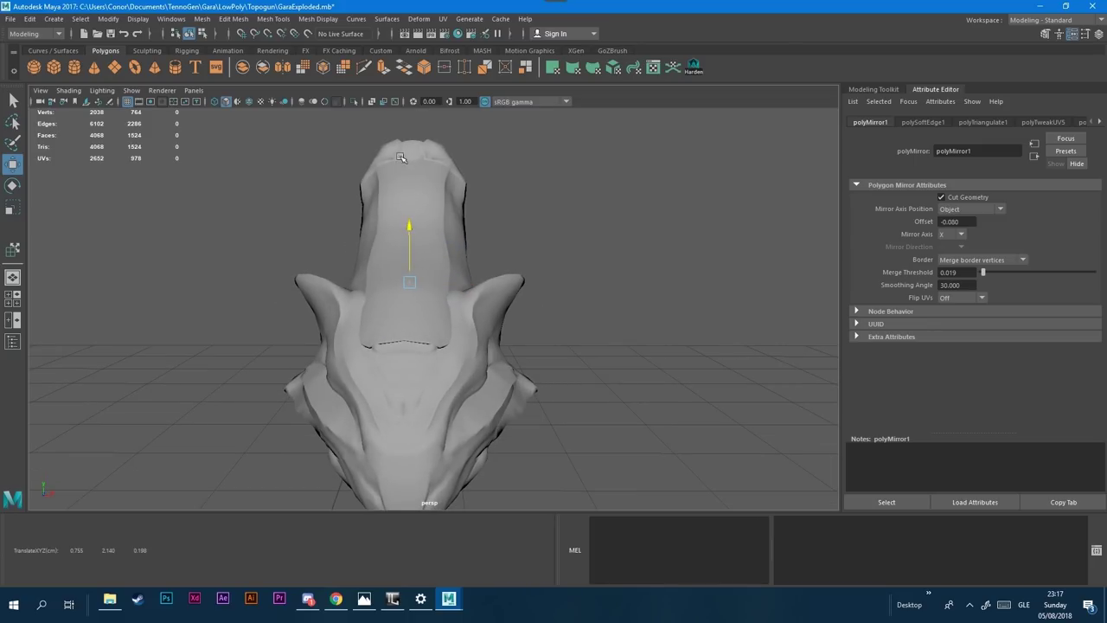
pyautogui.moveTo(412, 230); pyautogui.dragTo(379, 276)
# Step: Return the headpiece from vertex to object mode and centre its pivot again
pyautogui.click(12, 143)
pyautogui.click(12, 164)
pyautogui.click(392, 304)
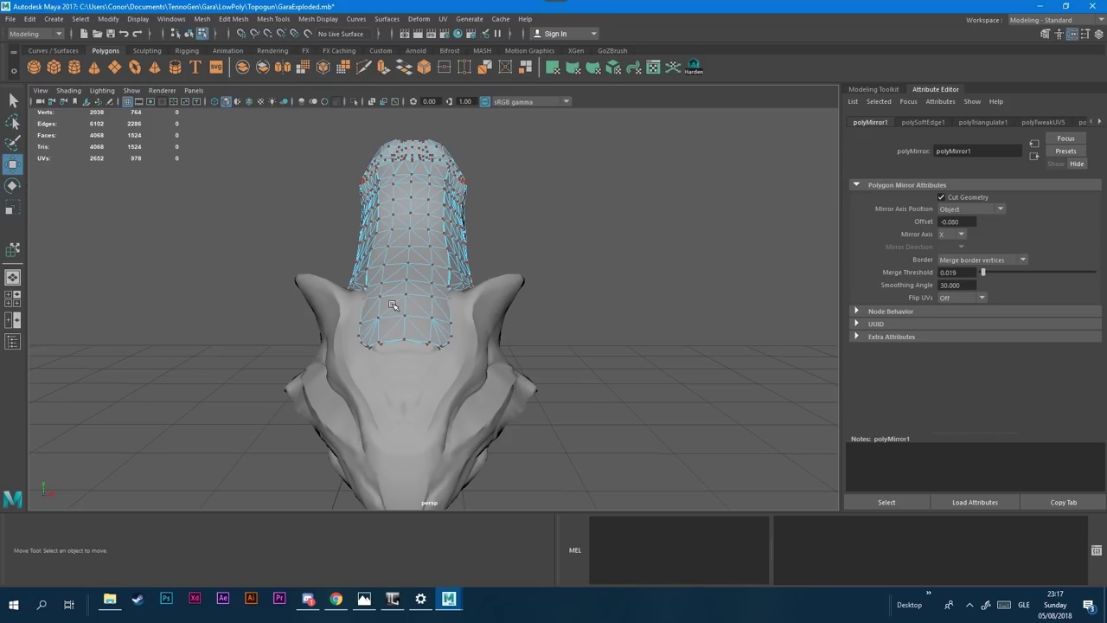
pyautogui.moveTo(409, 236); pyautogui.dragTo(410, 237, button='right')
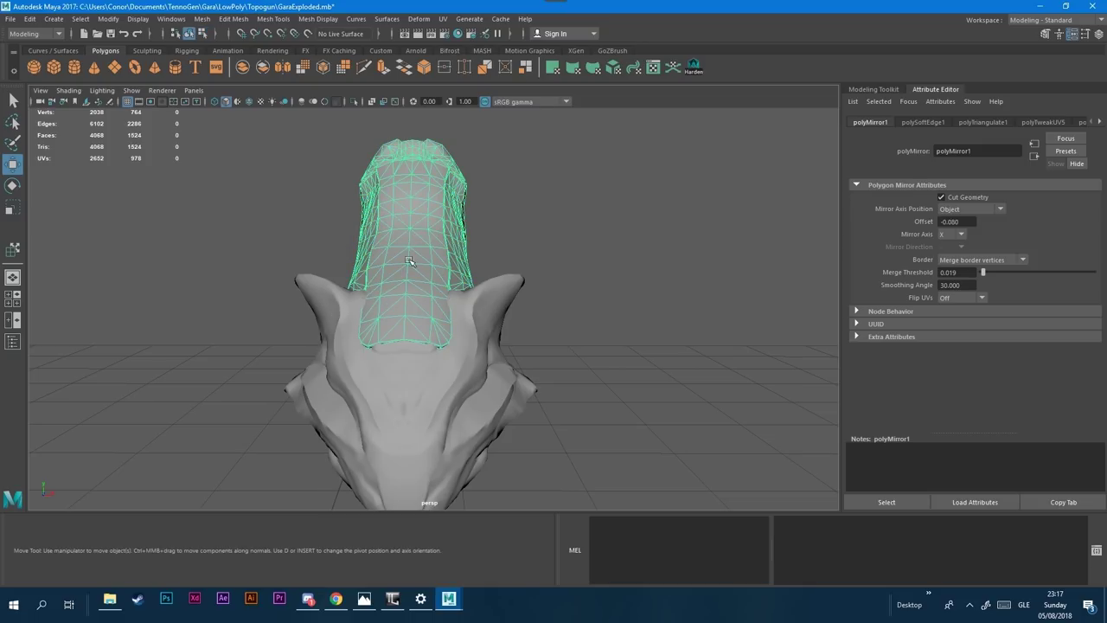
pyautogui.click(108, 18)
pyautogui.click(134, 107)
pyautogui.click(108, 18)
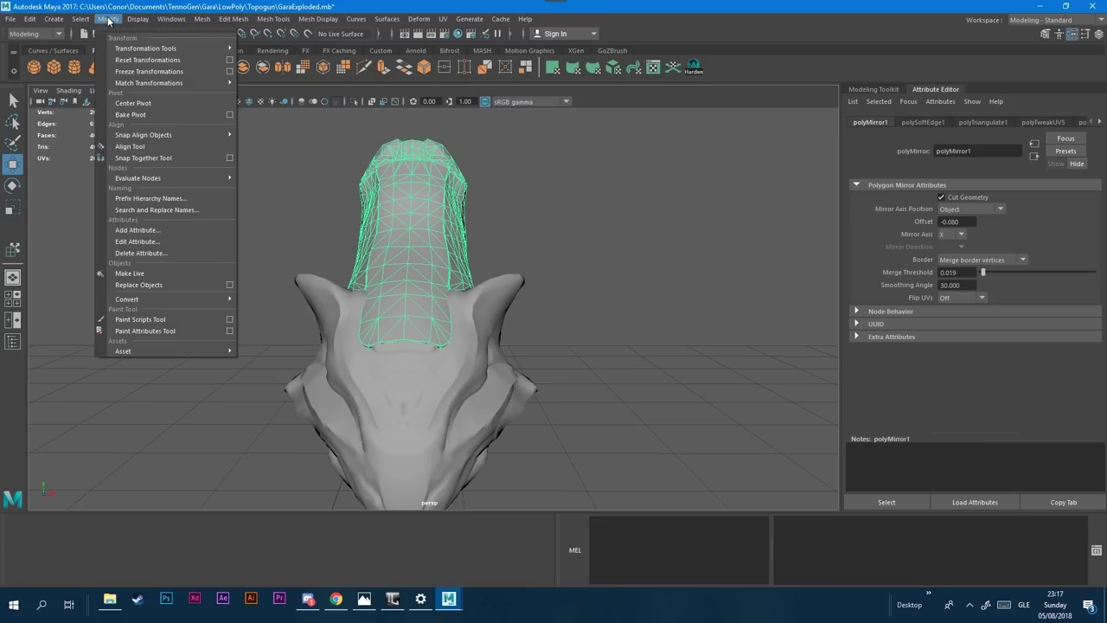
pyautogui.click(136, 104)
pyautogui.scroll(-8, 470, 321)
pyautogui.scroll(6, 444, 338)
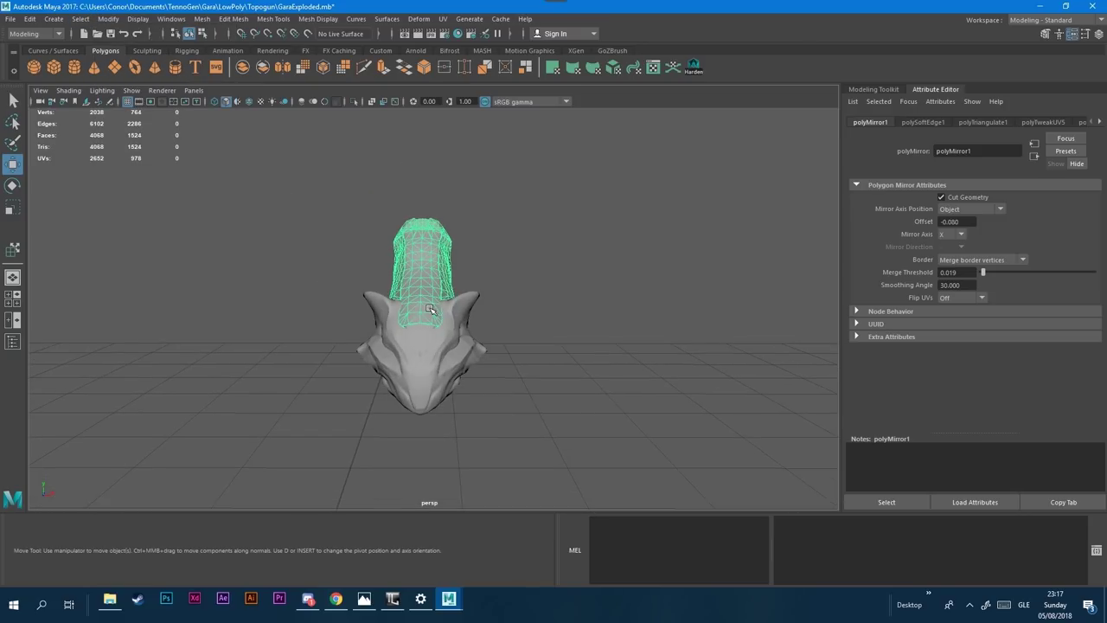
pyautogui.scroll(3, 424, 303)
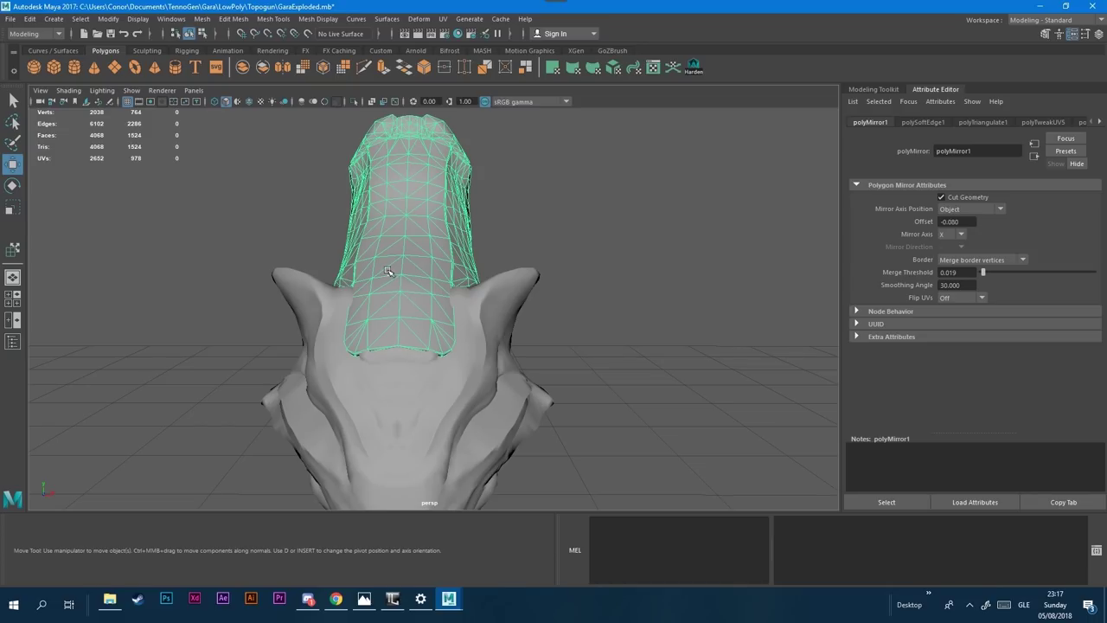
# Step: Bring back the Move manipulator on the headpiece and fine-tune its vertical position against the face piece
pyautogui.moveTo(402, 254); pyautogui.dragTo(413, 242, button='right')
pyautogui.click(11, 147)
pyautogui.click(13, 166)
pyautogui.click(12, 187)
pyautogui.click(12, 165)
pyautogui.moveTo(445, 278); pyautogui.dragTo(499, 257, button='right')
pyautogui.click(12, 164)
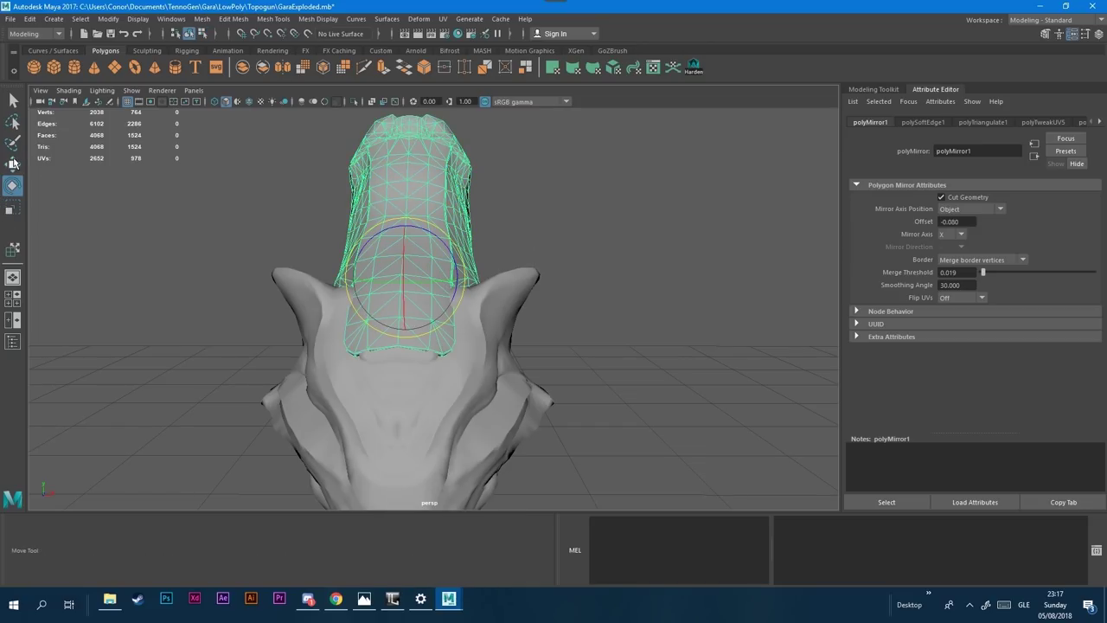
pyautogui.moveTo(402, 228)
pyautogui.mouseDown()
pyautogui.moveTo(399, 215)
pyautogui.moveTo(392, 229)
pyautogui.mouseUp()
pyautogui.click(636, 312)
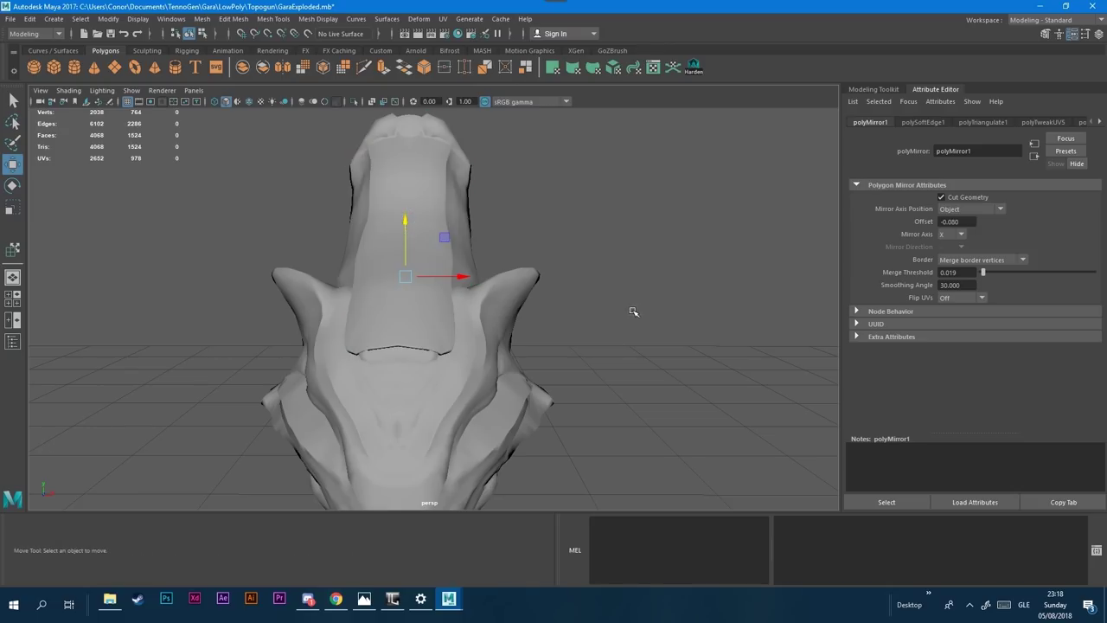
# Step: Select both the headpiece and the face piece and combine them into one mesh
pyautogui.scroll(-5, 634, 318)
pyautogui.keyDown('alt'); pyautogui.moveTo(633, 341); pyautogui.dragTo(284, 490); pyautogui.keyUp('alt')
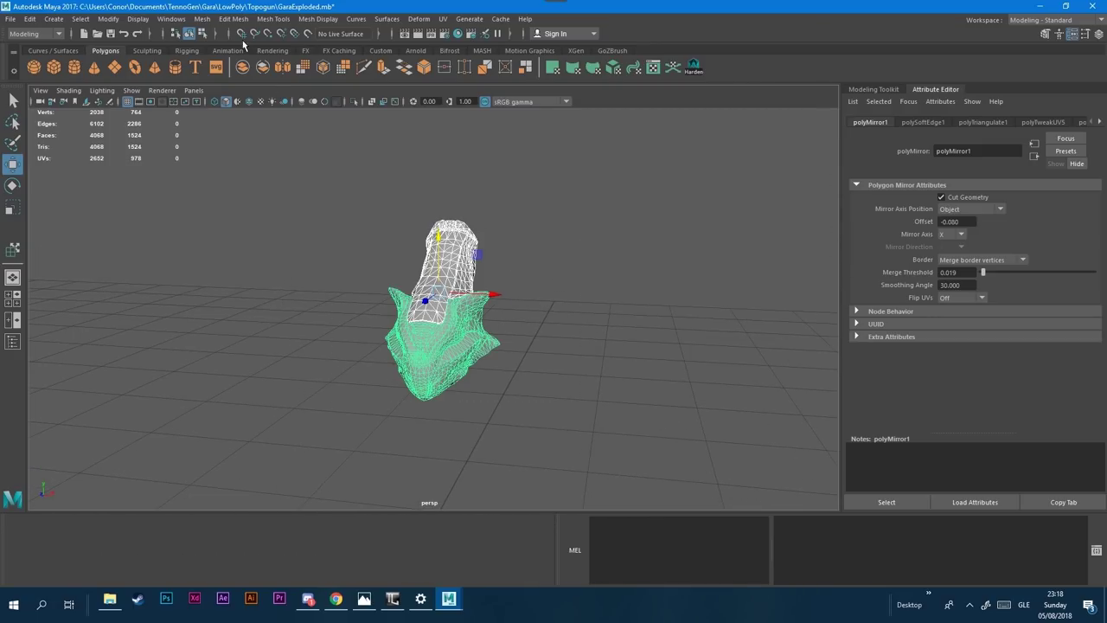
pyautogui.click(201, 18)
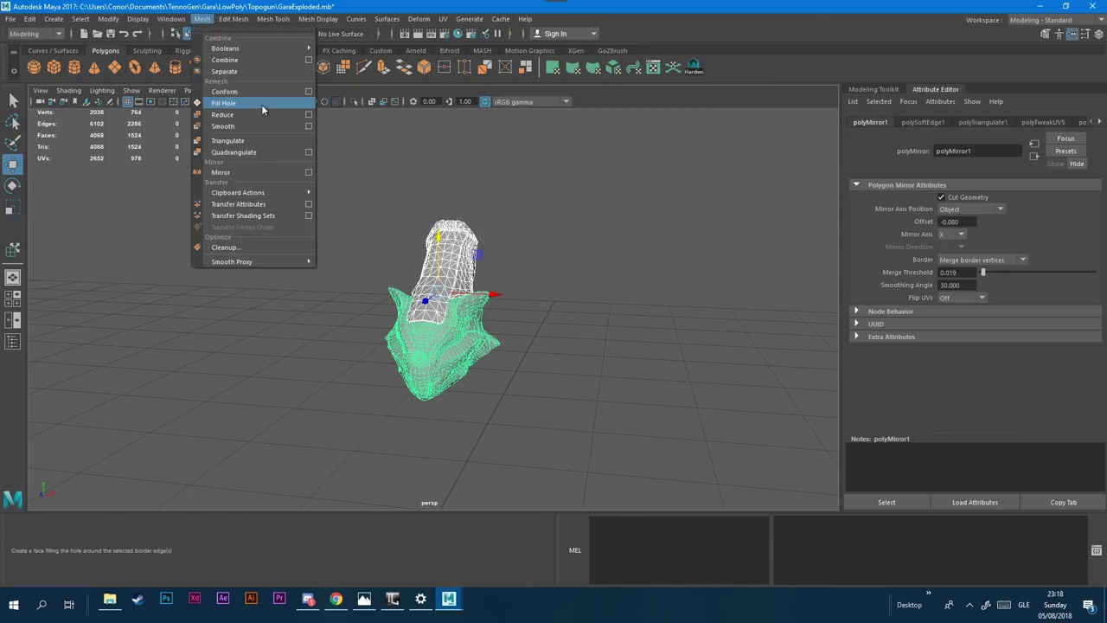
pyautogui.click(225, 60)
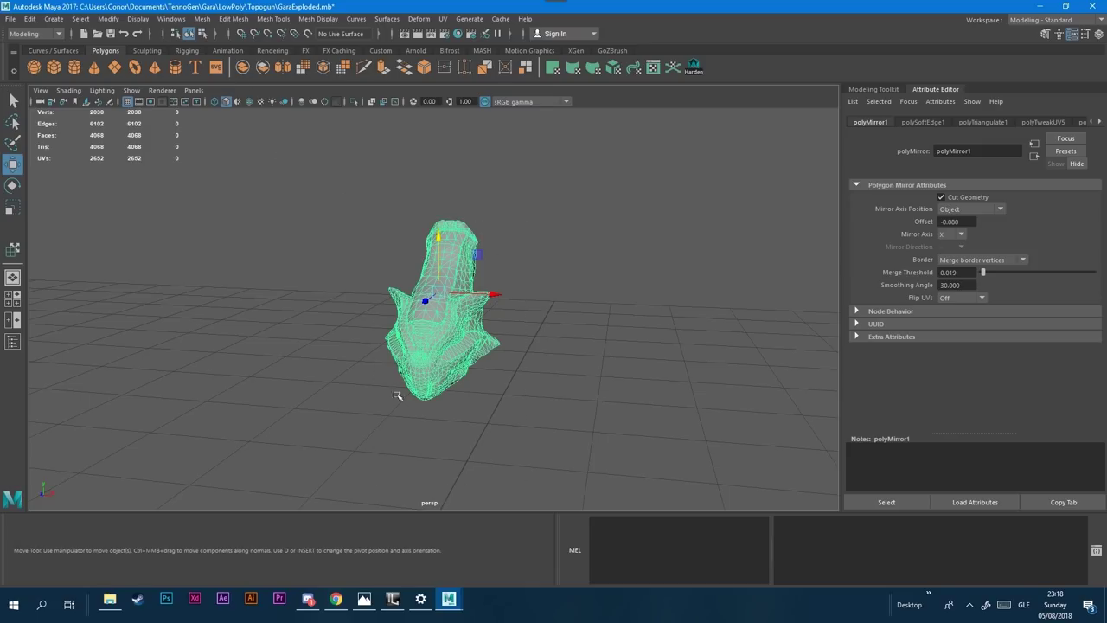
# Step: Check the combined helmet's UV layout in the UV Editor, and minimise the editor
pyautogui.click(443, 18)
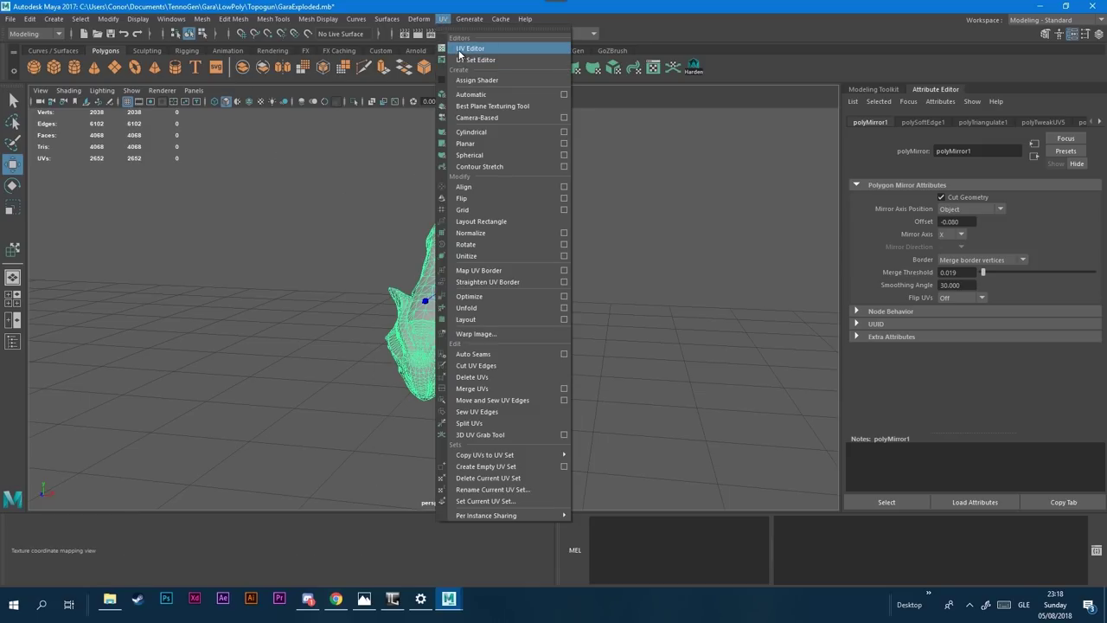
pyautogui.click(461, 49)
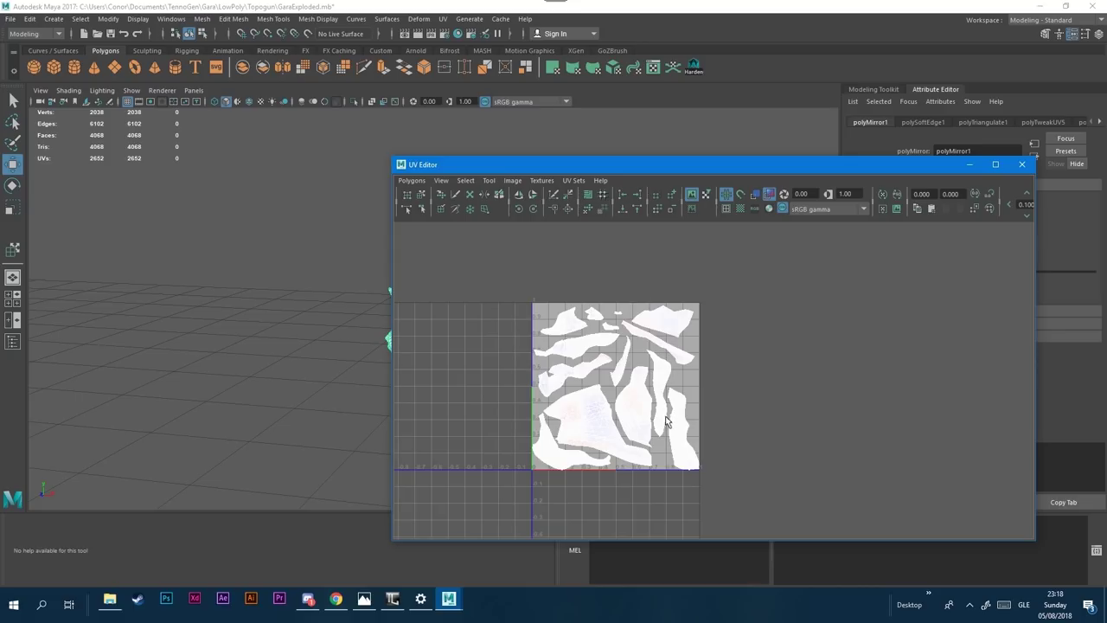
pyautogui.click(967, 166)
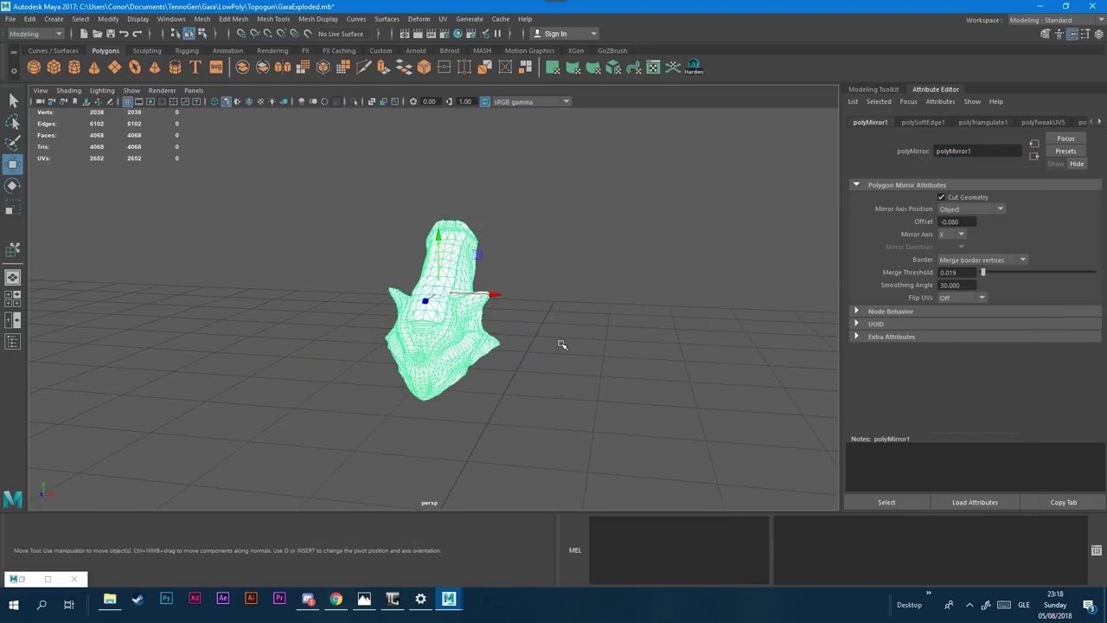
# Step: Export the selected combined helmet as an OBJ file named GaraMergedHelmet in the Topogun folder
pyautogui.click(12, 18)
pyautogui.click(52, 166)
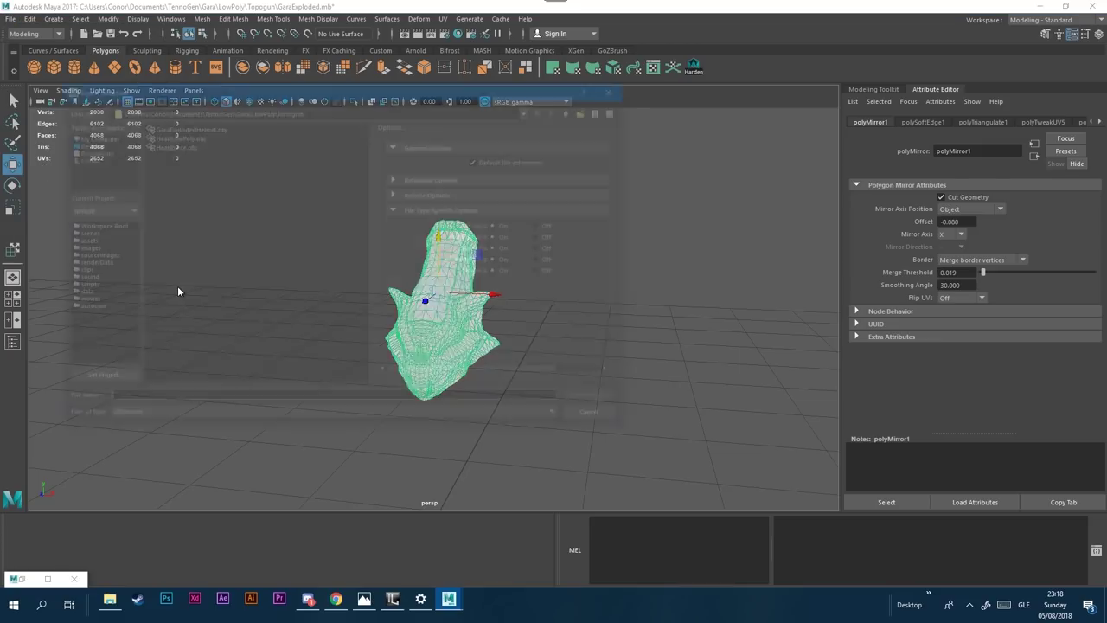
pyautogui.click(188, 126)
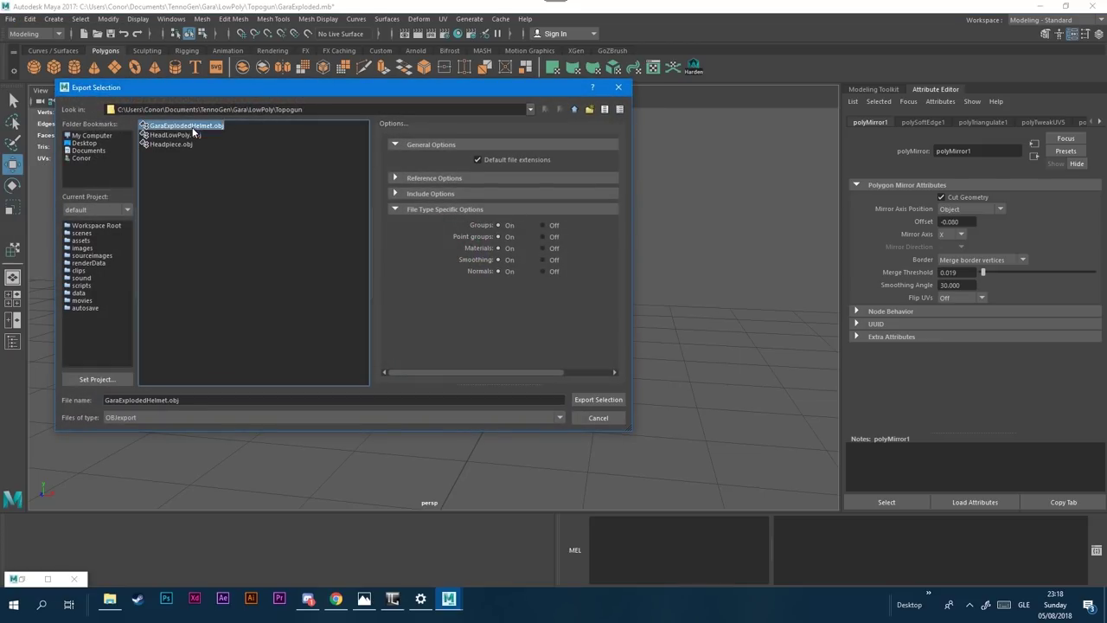
pyautogui.click(149, 400)
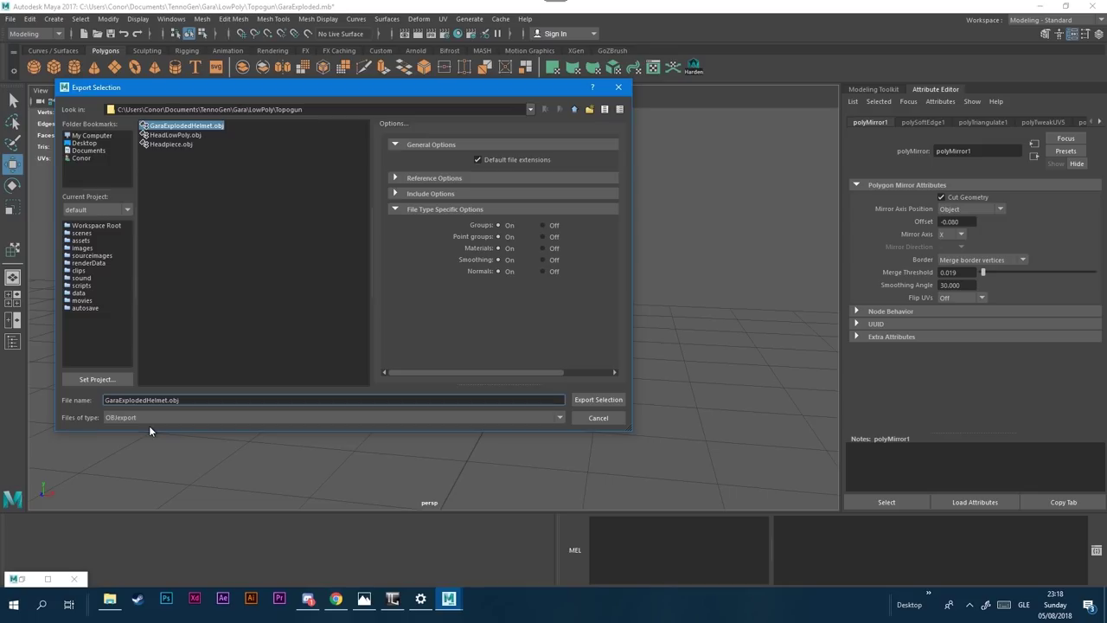
pyautogui.press('BackSpace')
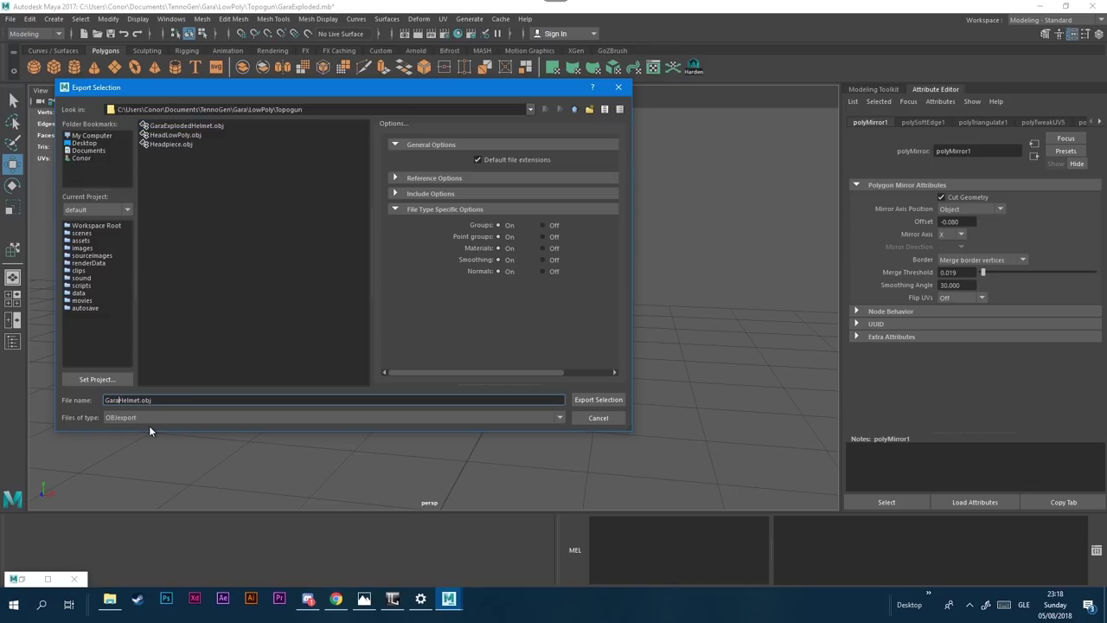
pyautogui.press('Return')
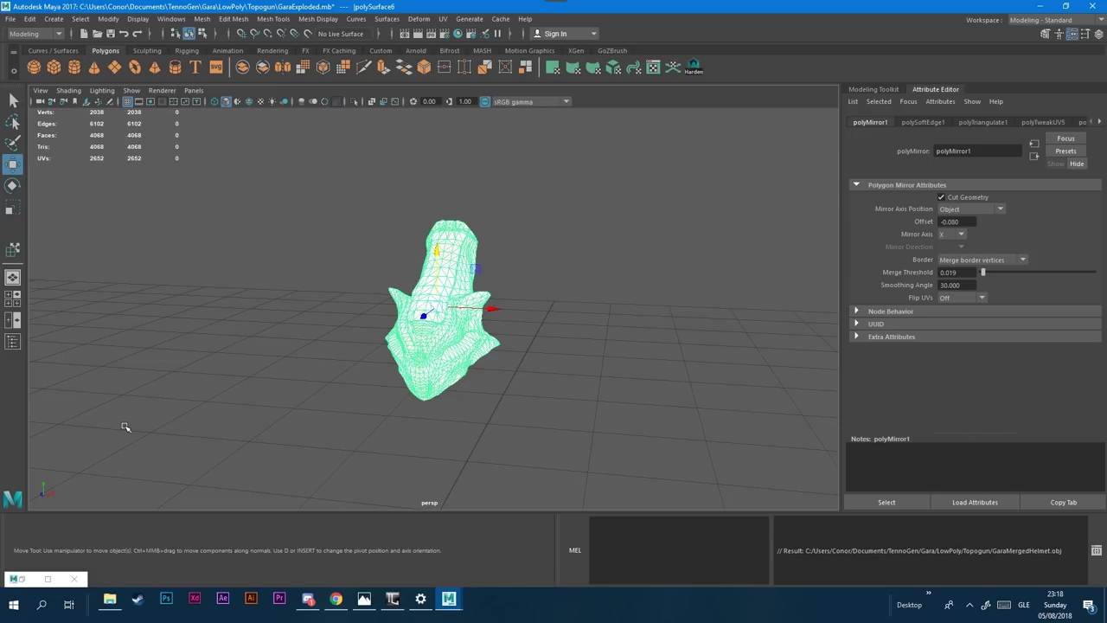
# Step: Deselect the combined helmet and save the GaraExploded scene
pyautogui.click(125, 427)
pyautogui.hotkey('ctrl', 's')
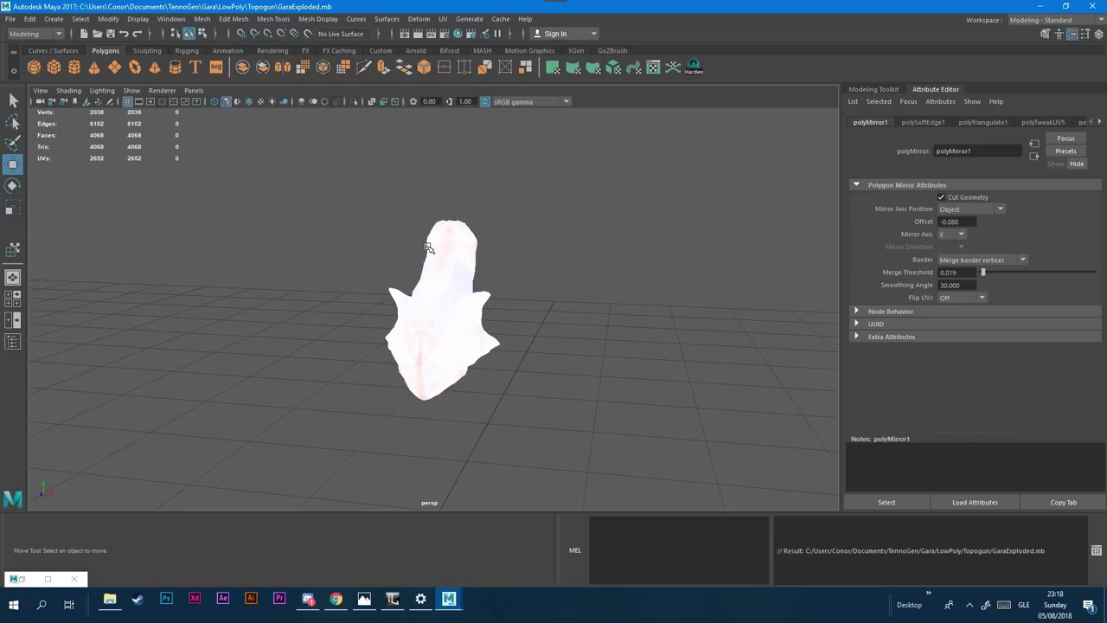
pyautogui.keyDown('alt'); pyautogui.moveTo(460, 425); pyautogui.dragTo(487, 339); pyautogui.keyUp('alt')
pyautogui.keyDown('alt'); pyautogui.moveTo(442, 298); pyautogui.dragTo(495, 352, button='right'); pyautogui.keyUp('alt')
pyautogui.keyDown('alt'); pyautogui.moveTo(605, 367); pyautogui.dragTo(646, 395); pyautogui.keyUp('alt')
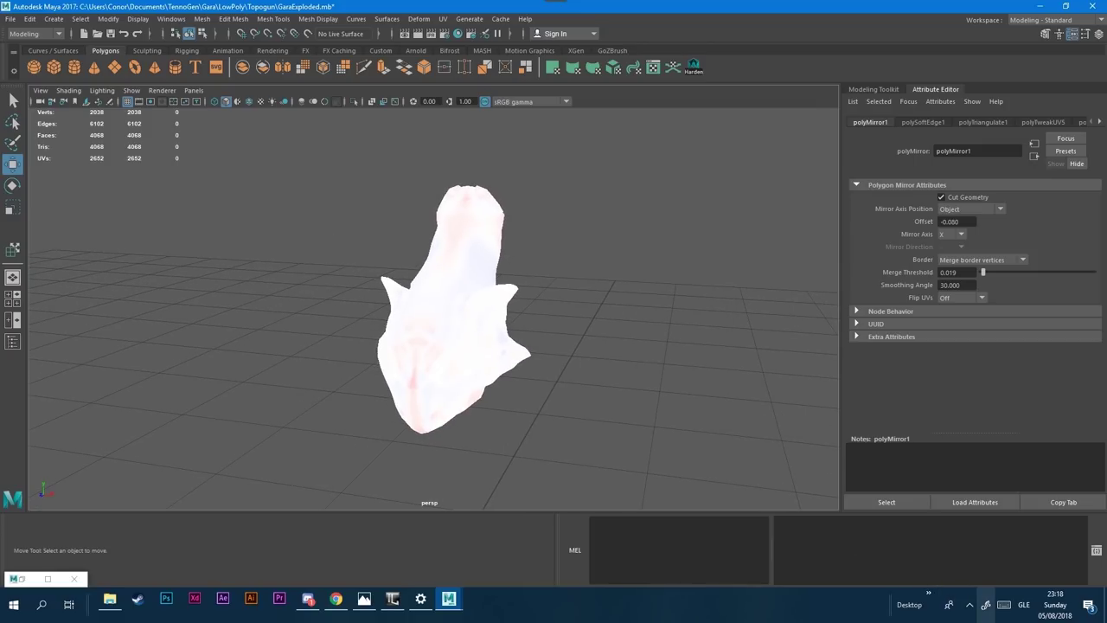
# Step: Select the combined helmet mesh in the viewport
pyautogui.click(969, 604)
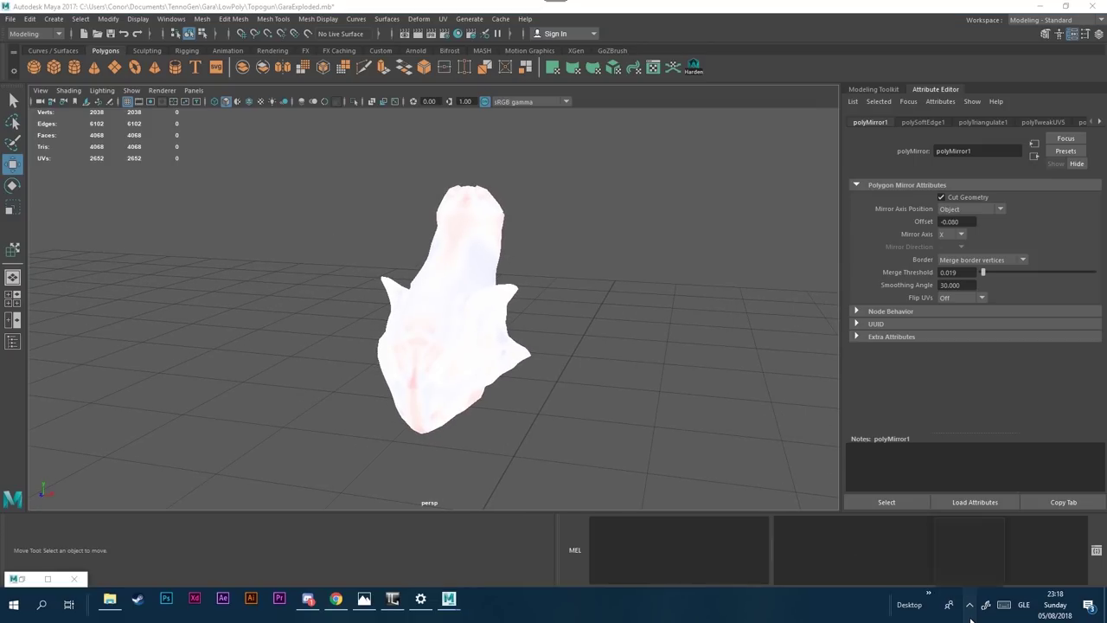
pyautogui.click(758, 474)
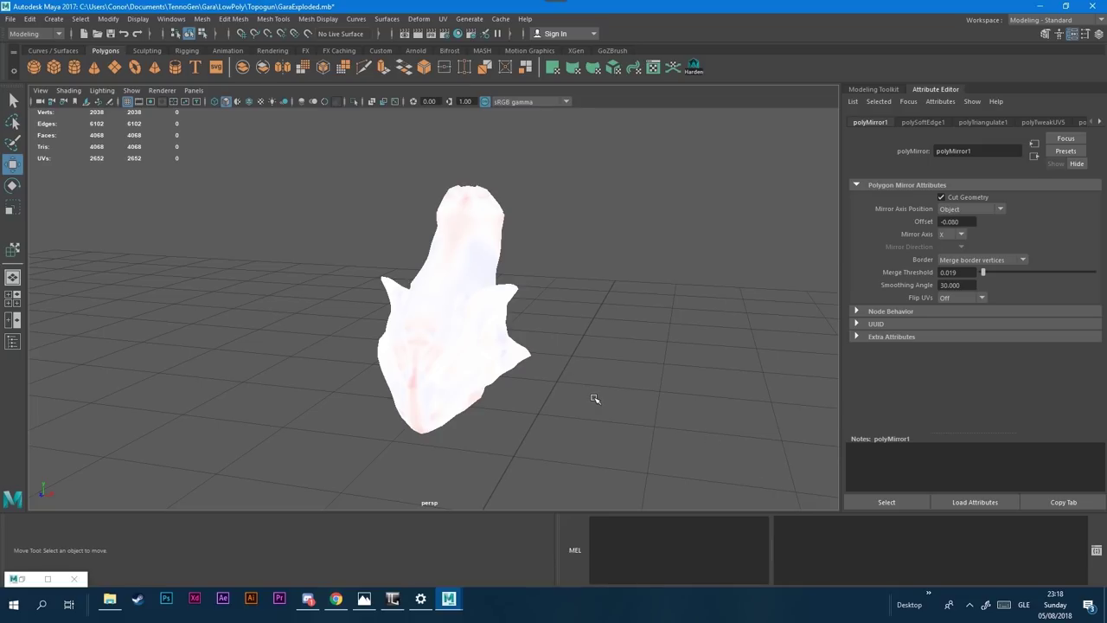
pyautogui.click(496, 352)
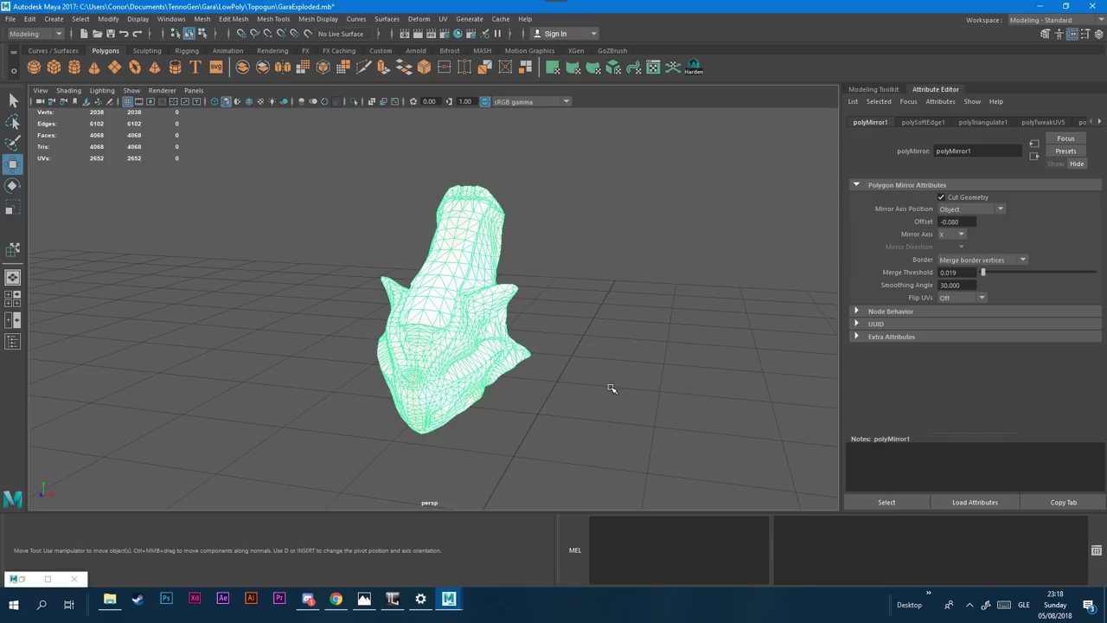